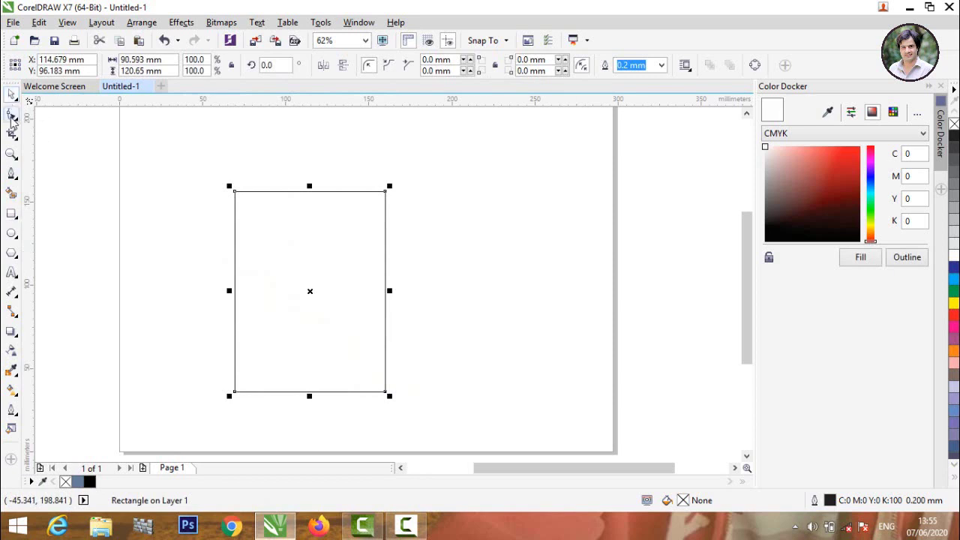
- Round all four corners of the rectangle with the Shape tool to a radius of about 16.5 mm
left_click(12, 118)
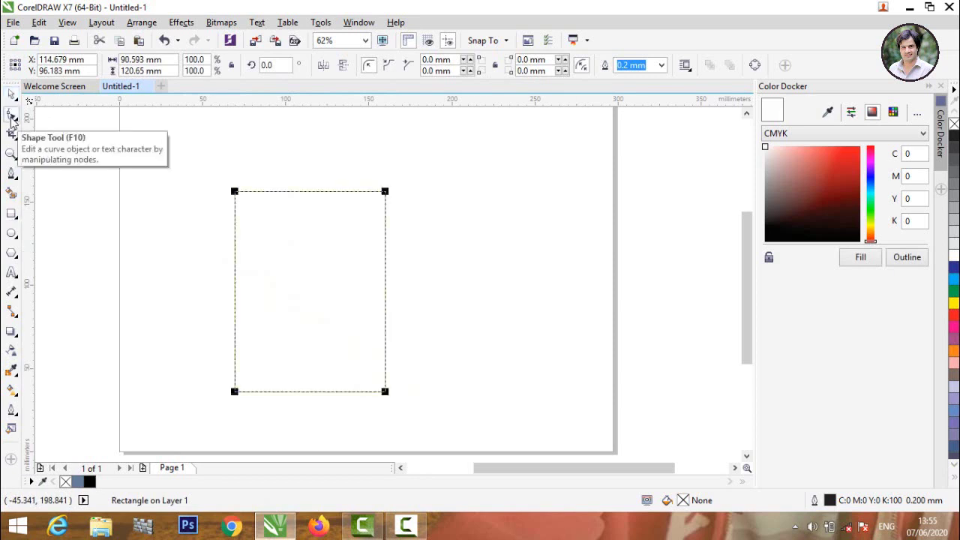
left_click_drag(235, 192, 262, 193)
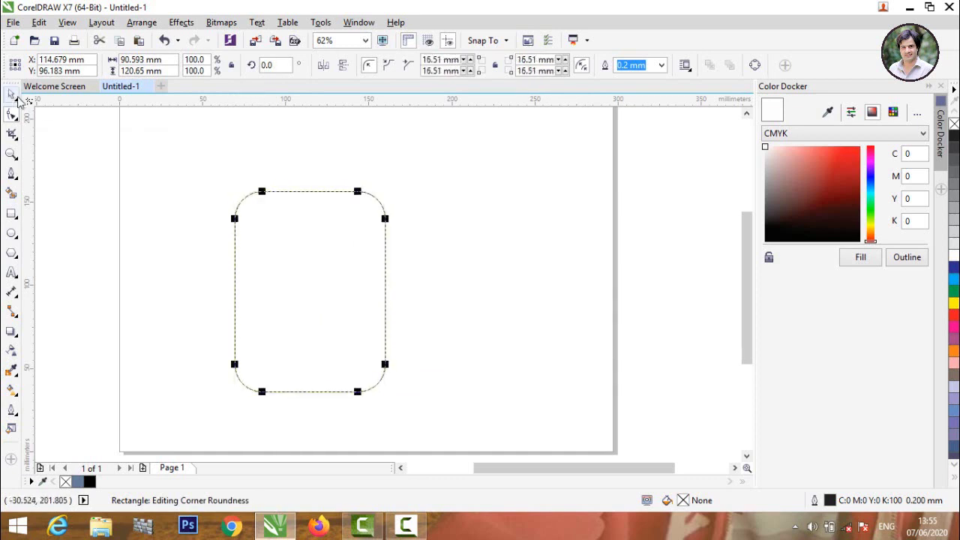
left_click(11, 95)
left_click(160, 186)
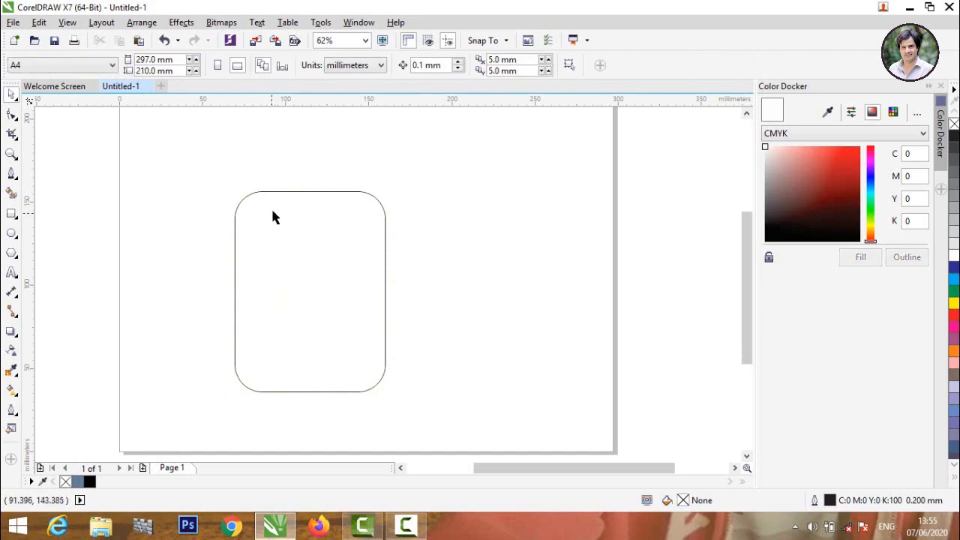
left_click(285, 194)
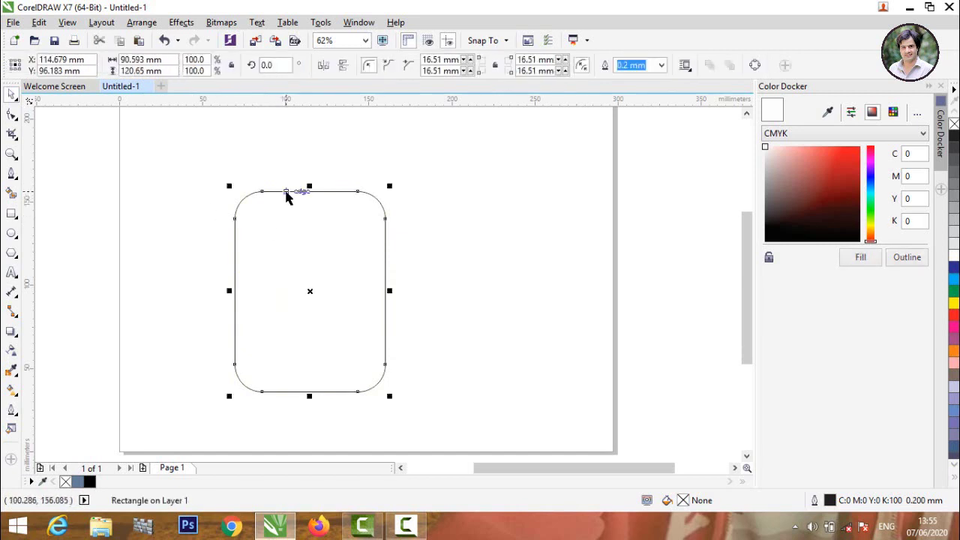
key("F10")
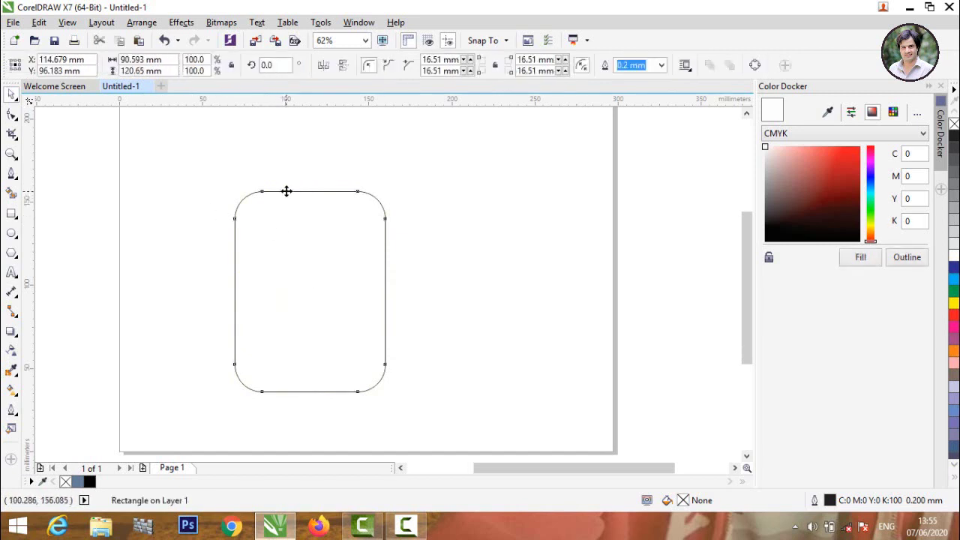
left_click(11, 95)
left_click(64, 112)
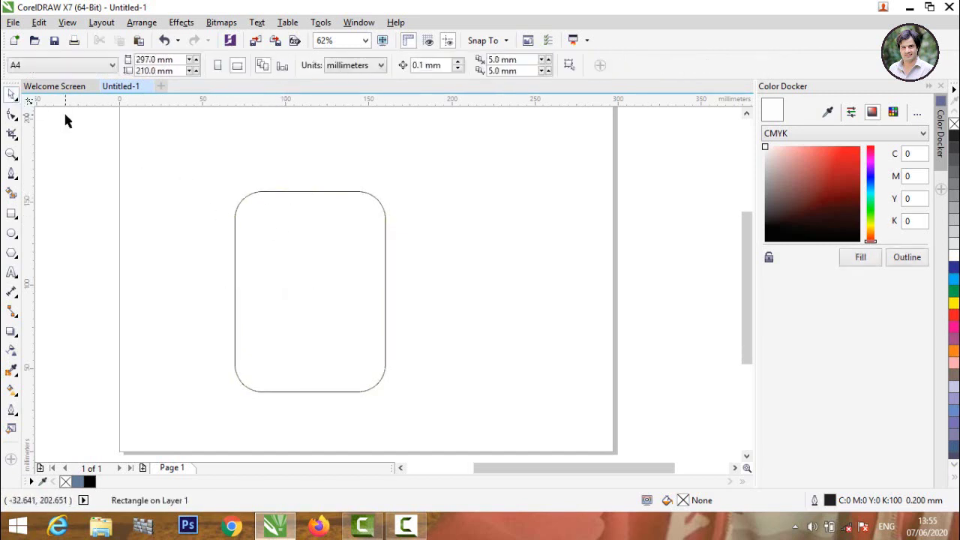
left_click(253, 193)
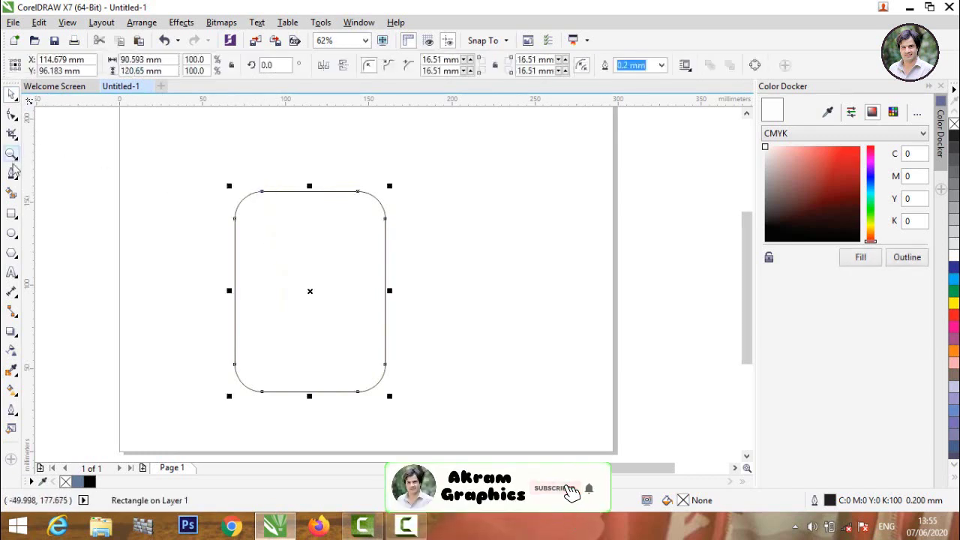
- Draw a horizontal rectangle about 108 by 24 mm beside the rounded rectangle and fully round its ends to about 12 mm
left_click(12, 215)
left_click_drag(71, 176, 250, 215)
left_click(11, 116)
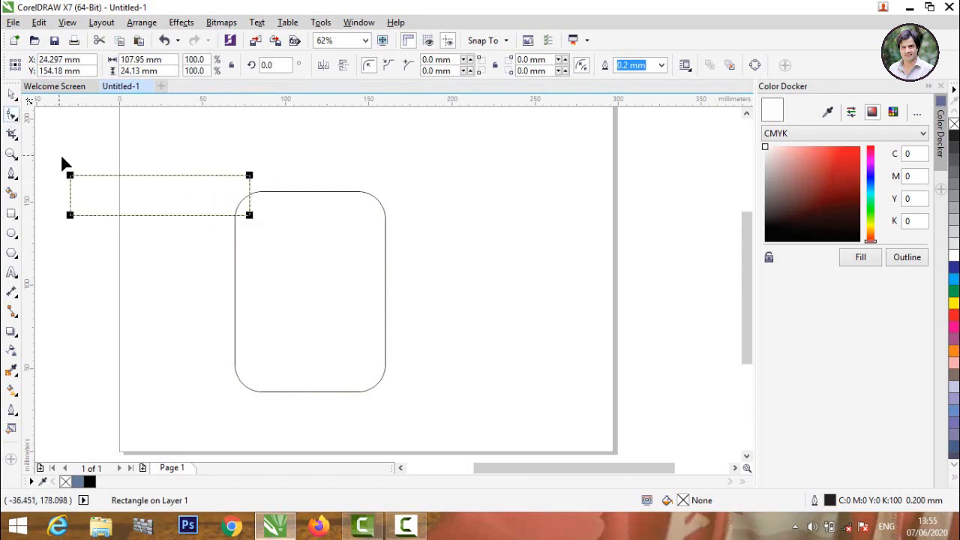
left_click_drag(70, 177, 114, 151)
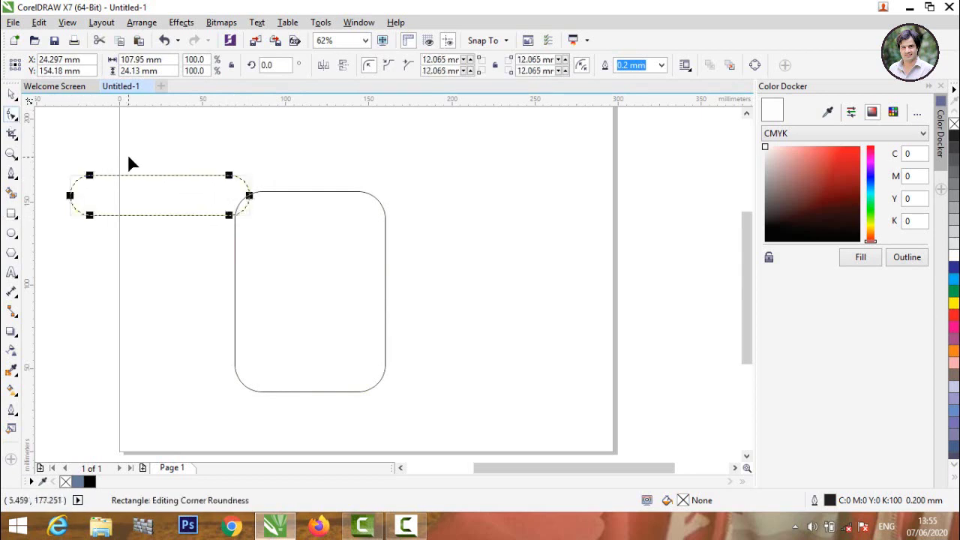
left_click(13, 94)
left_click(47, 128)
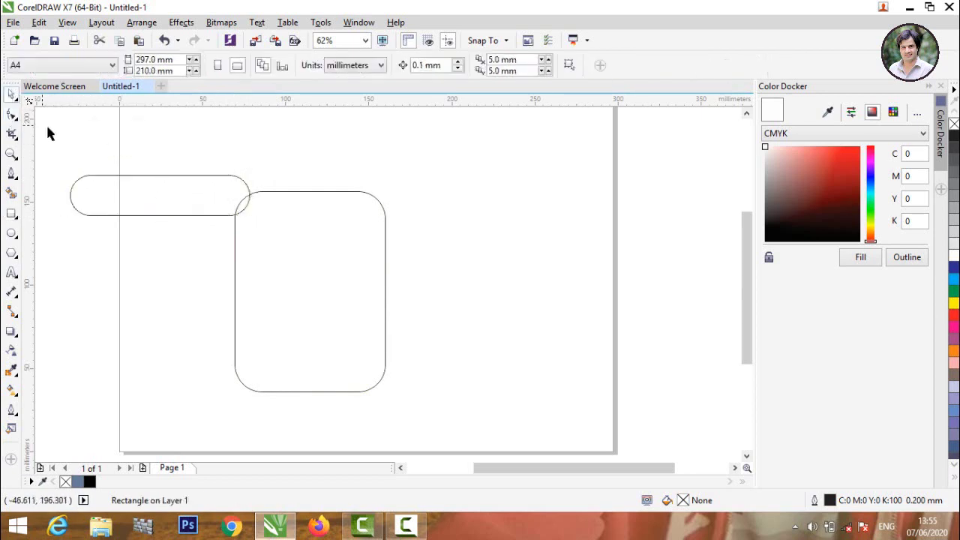
- Move the pill-shaped bar onto the upper end of the rounded rectangle, lining up their left edges
left_click_drag(111, 177, 275, 192)
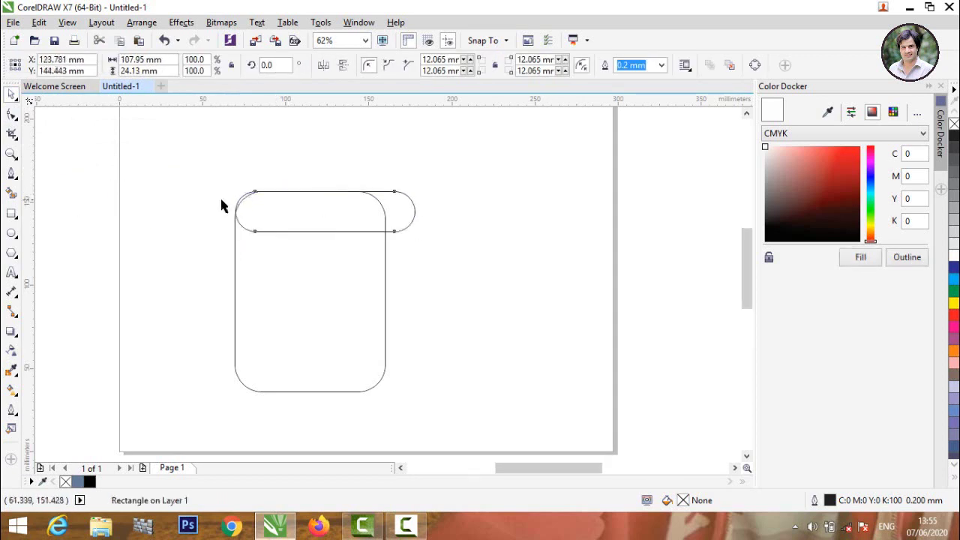
scroll(220, 206, "up", 4)
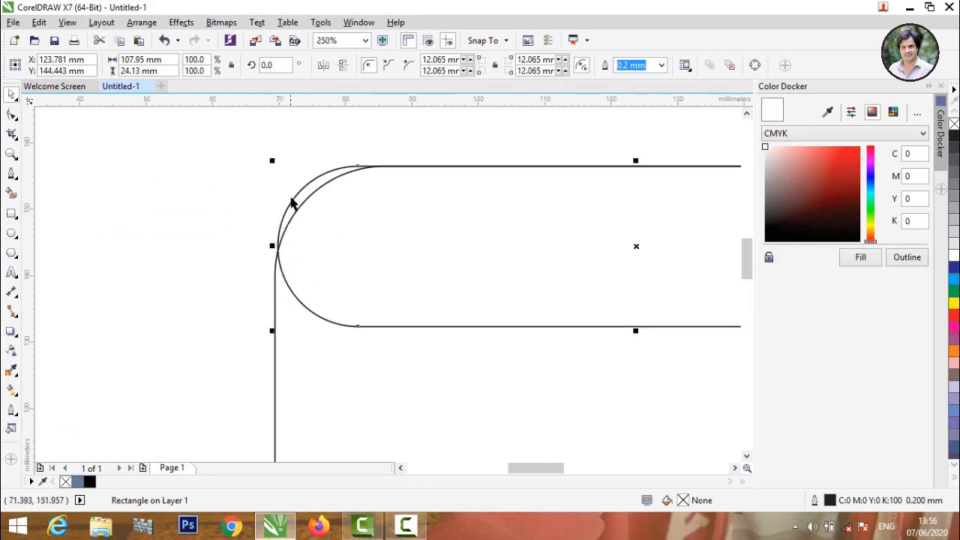
left_click(292, 201)
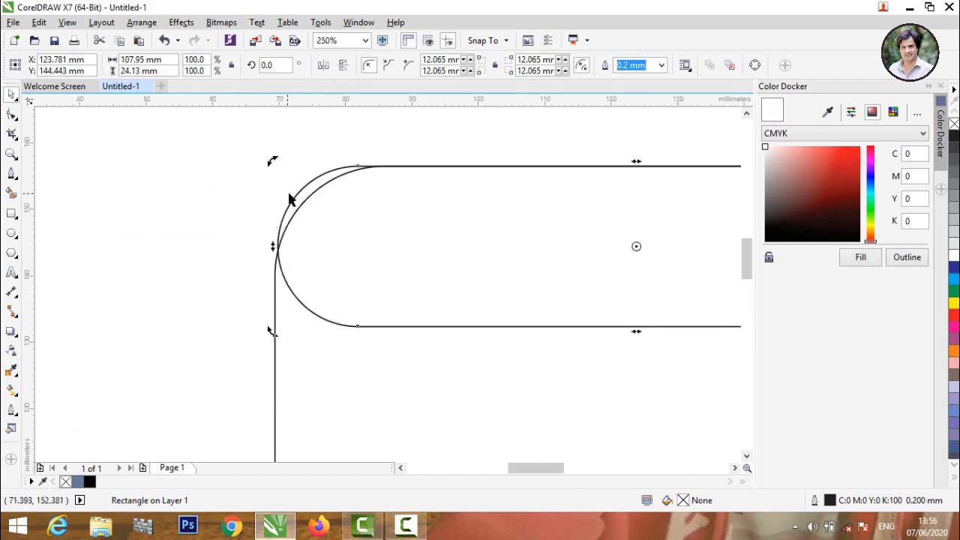
left_click(297, 195)
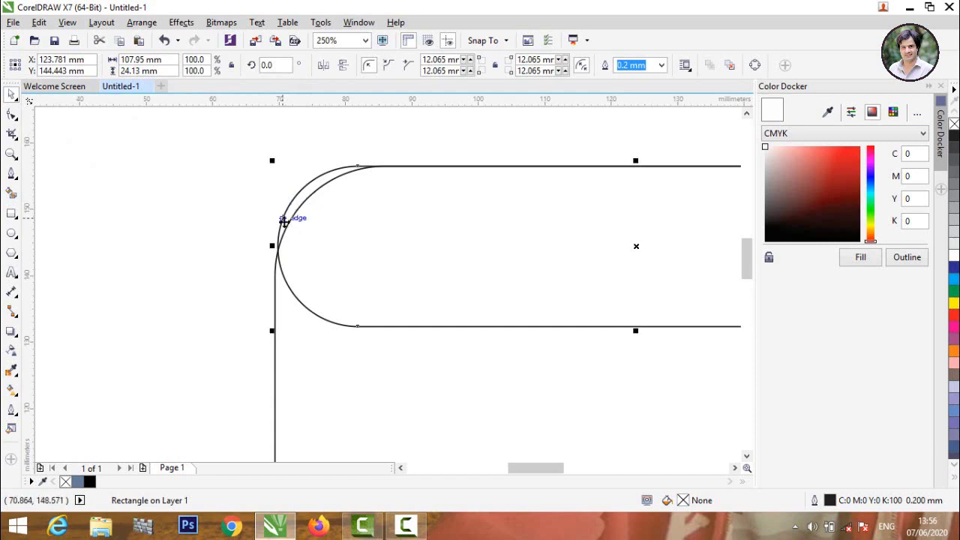
left_click(147, 228)
scroll(147, 228, "down", 6)
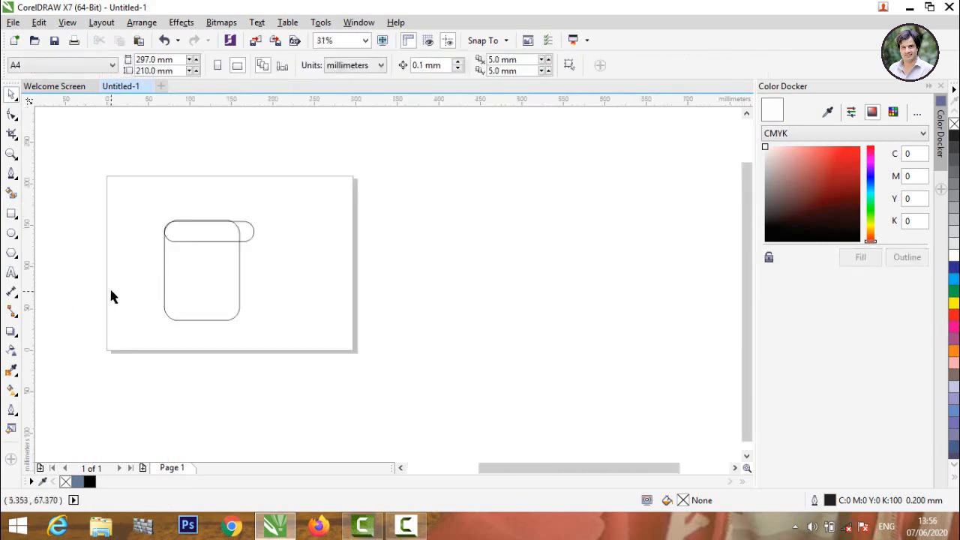
scroll(206, 253, "up", 4)
scroll(213, 255, "down", 4)
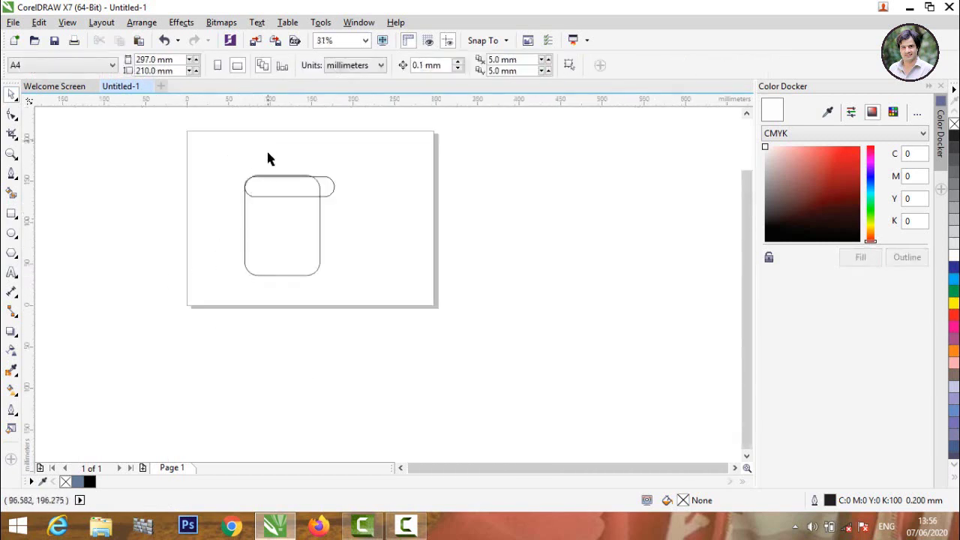
scroll(270, 159, "up", 2)
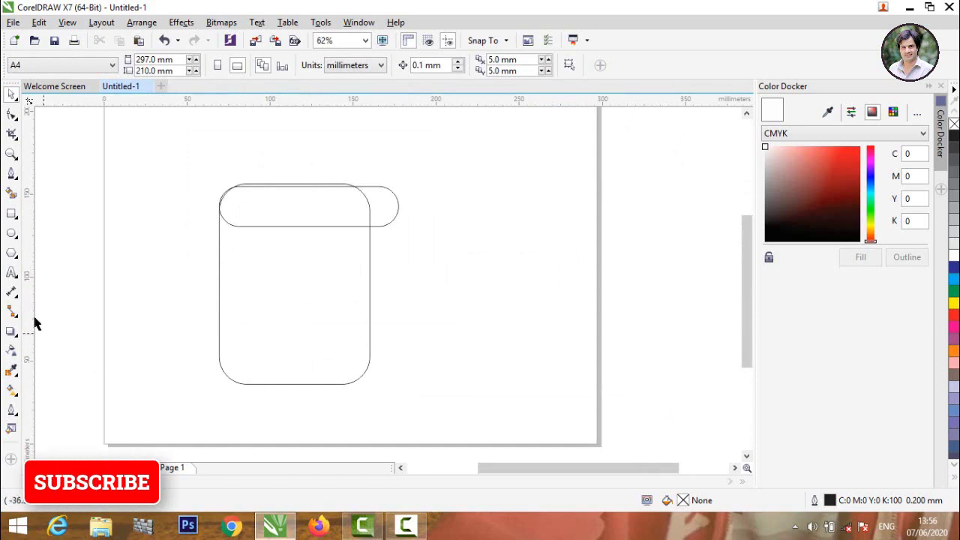
- Draw a diagonal line with the Pen tool from the rounded rectangle's lower-left corner to its right edge, about 77 by 78 mm
left_click(11, 173)
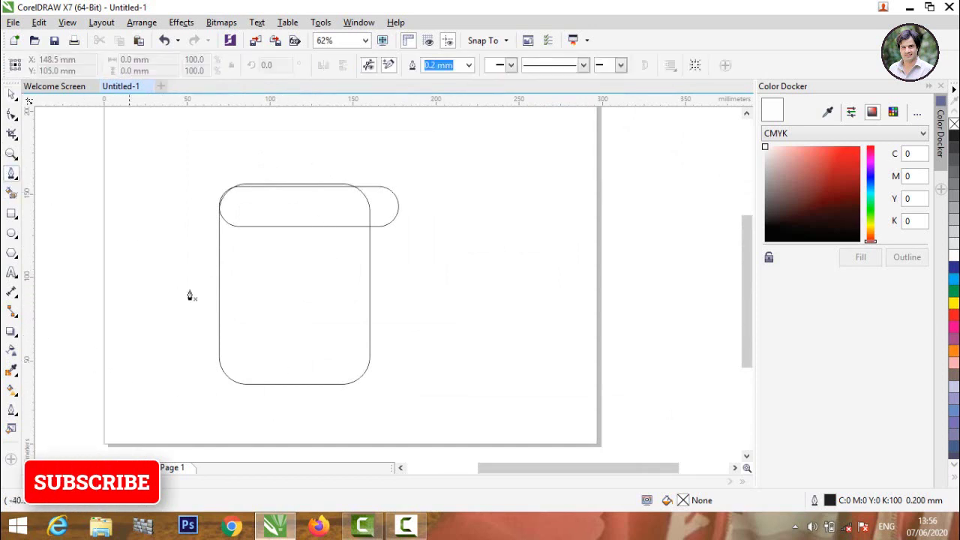
left_click(240, 383)
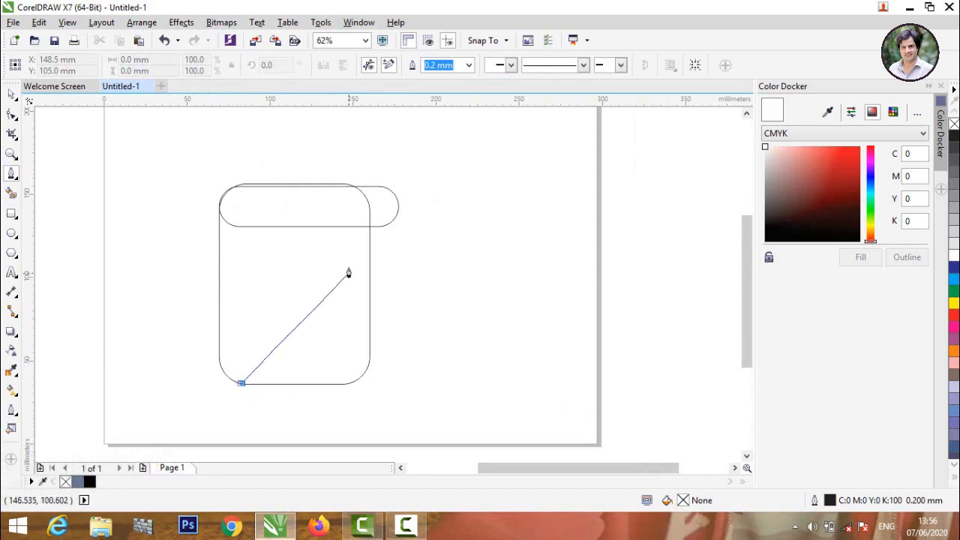
left_click(369, 255)
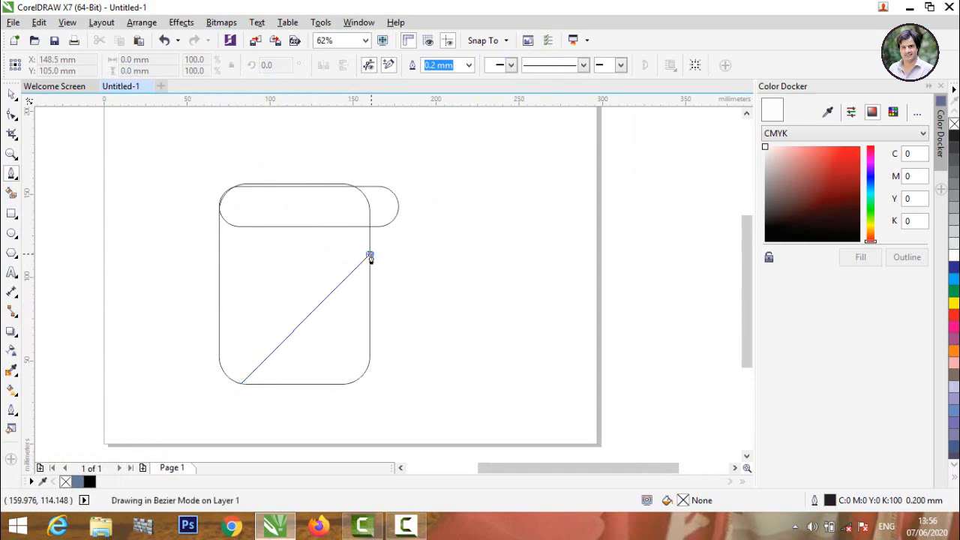
key("space")
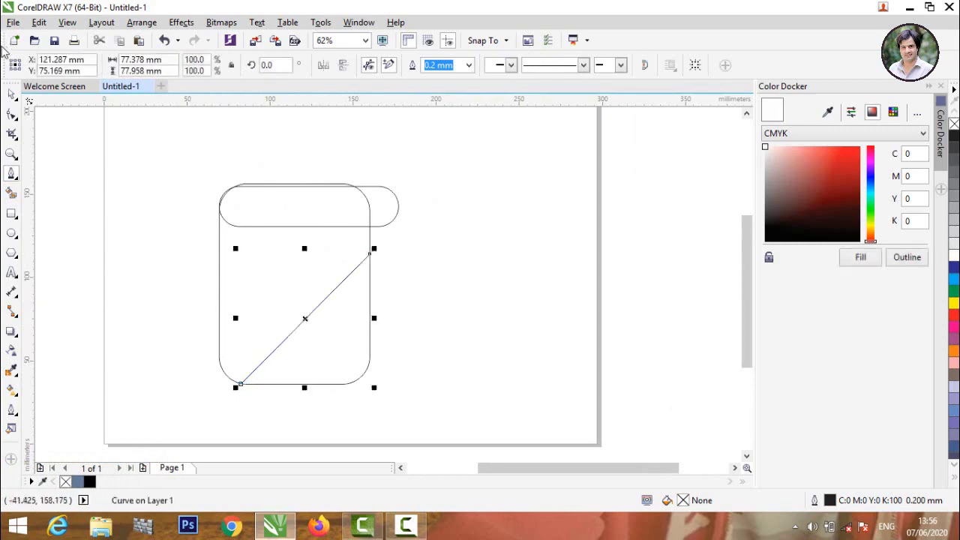
left_click(98, 169)
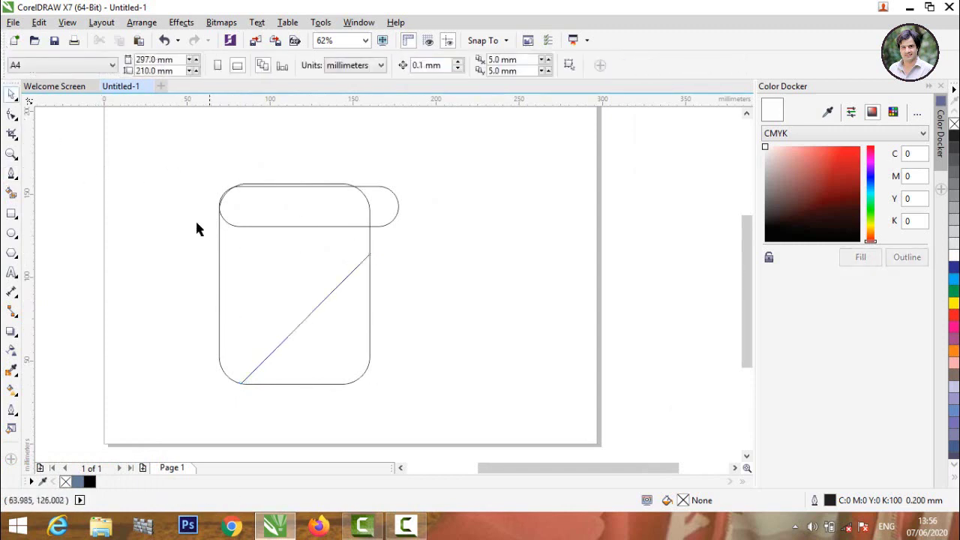
- Smart-fill the area between the bar and the diagonal line with blue-grey C40 M20 Y0 K40 and no outline
left_click(12, 195)
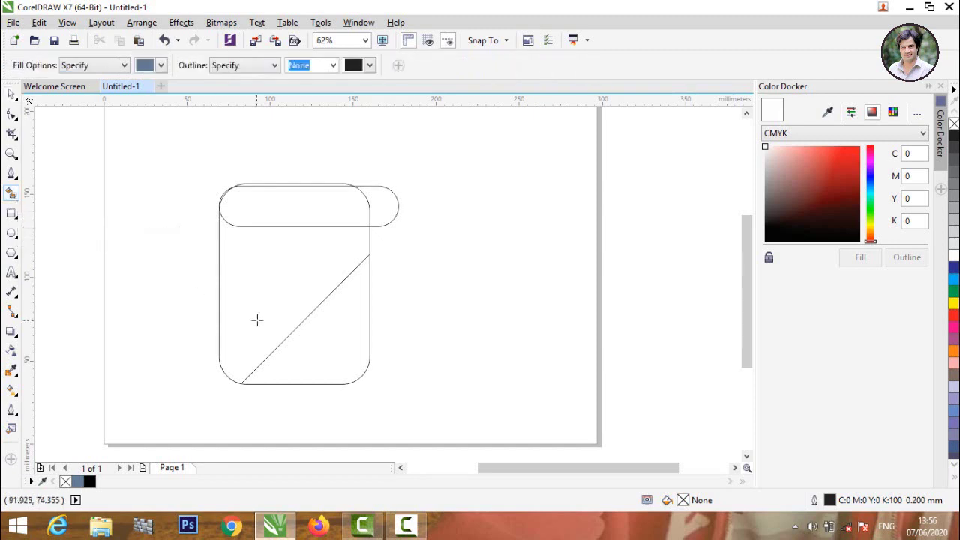
left_click(258, 320)
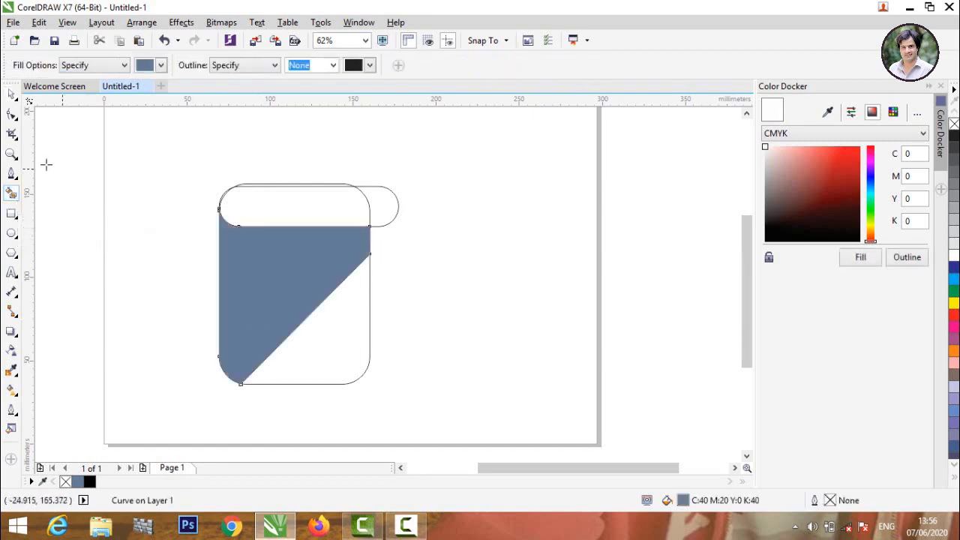
left_click(11, 94)
left_click(323, 217)
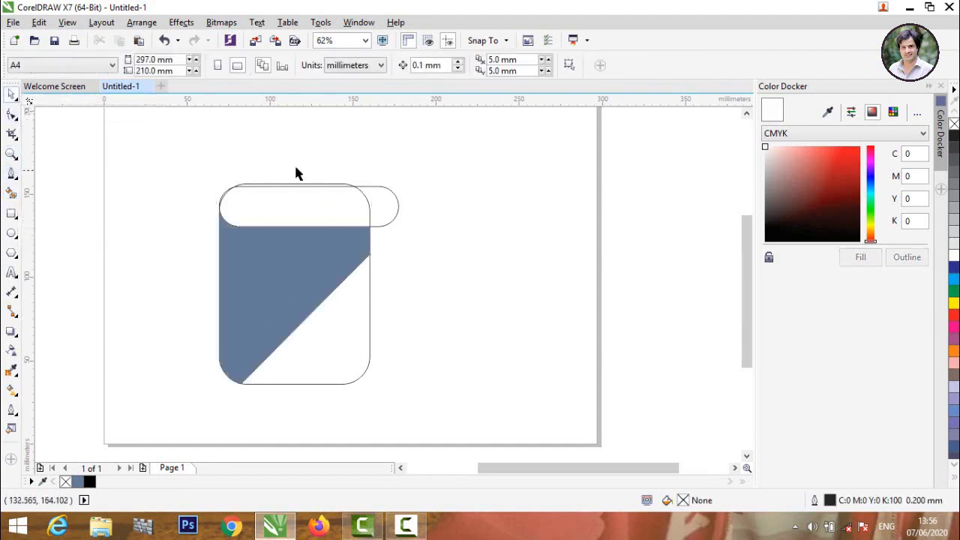
- Move the pill-shaped bar slightly upward, leaving a narrow white gap above the blue-grey fill
scroll(295, 171, "up", 2)
mouse_move(357, 225)
left_mouse_down()
mouse_move(364, 221)
mouse_move(361, 228)
left_mouse_up()
key("Escape")
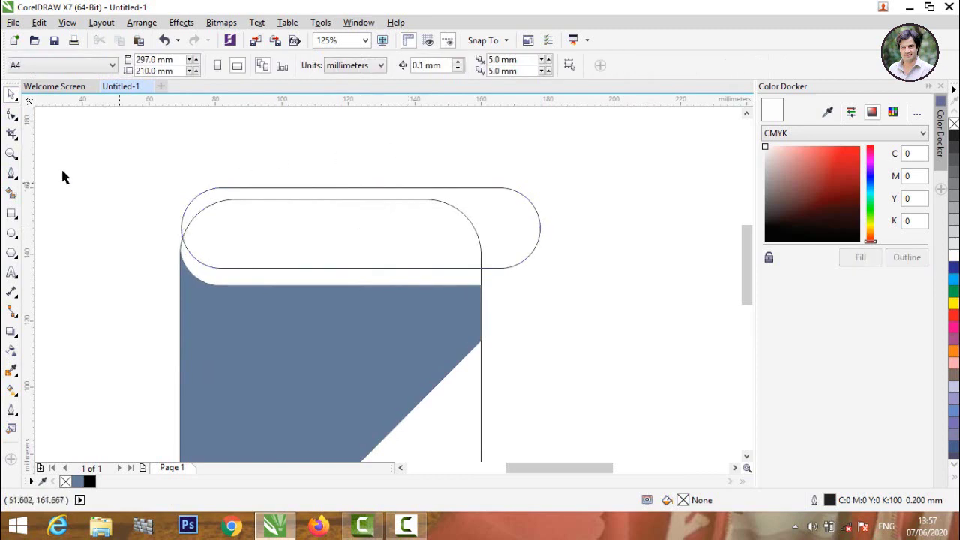
- Draw a vertical line about 24 mm long across the bar, in line with the rounded rectangle's right edge
left_click(11, 173)
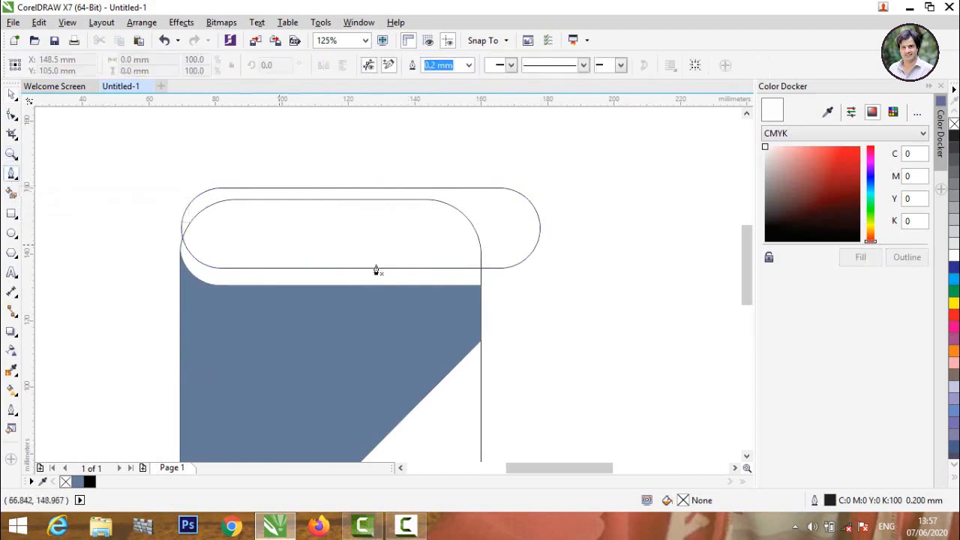
left_click(481, 270)
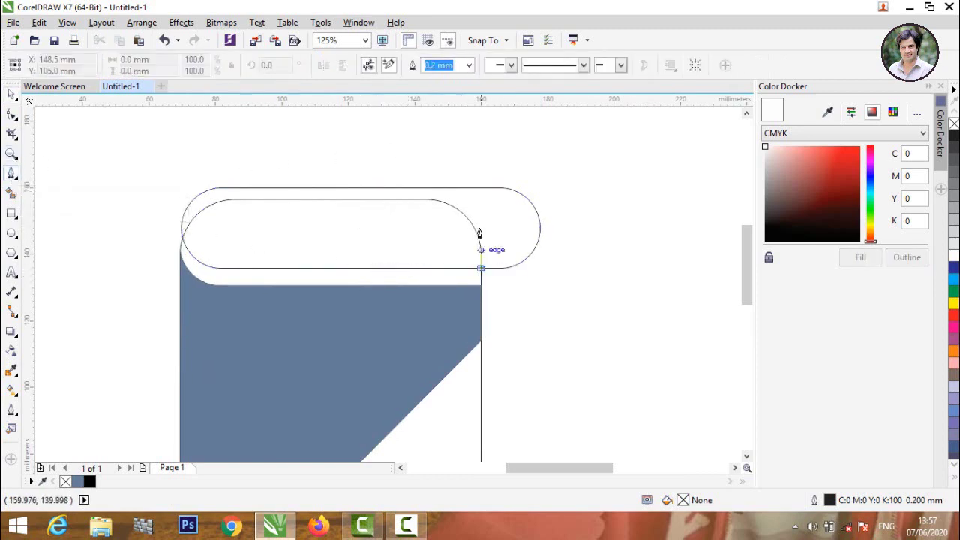
left_click(480, 189)
key("space")
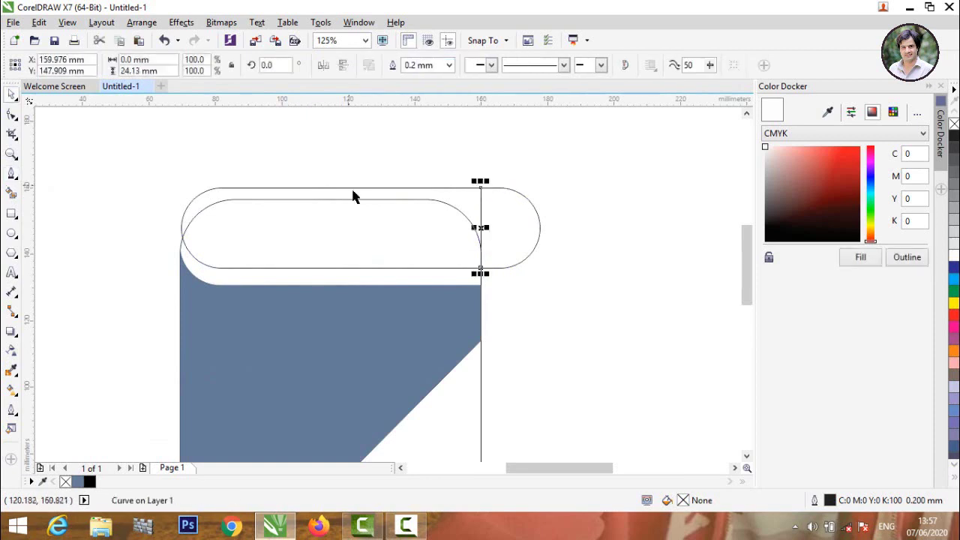
- Duplicate the pill-shaped bar to the right so that the copy overlaps the original's right end
left_click(354, 195)
left_click(355, 189)
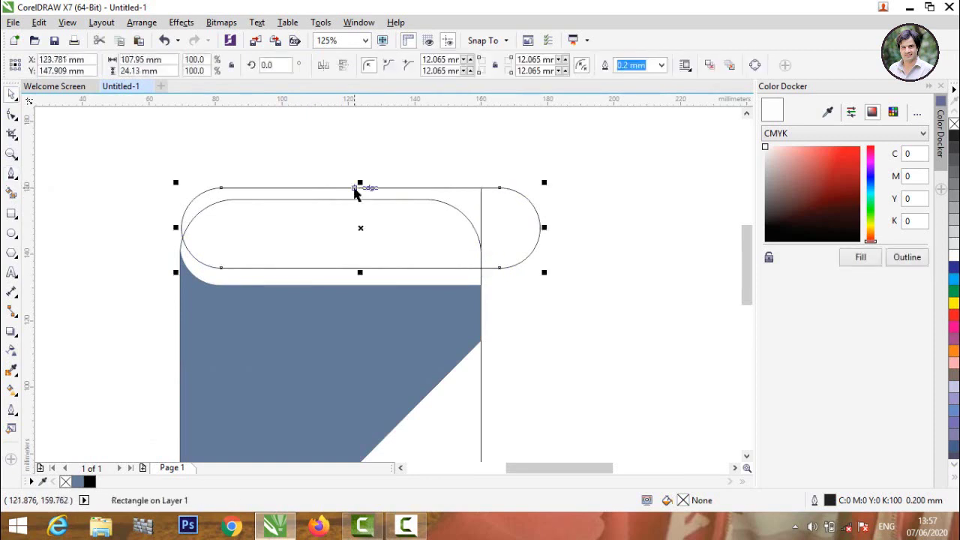
left_click_drag(356, 192, 627, 188)
- Reduce the copied bar's height to about 19.8 mm so it sits within the original bar's upper and lower edges
left_click_drag(626, 187, 625, 193)
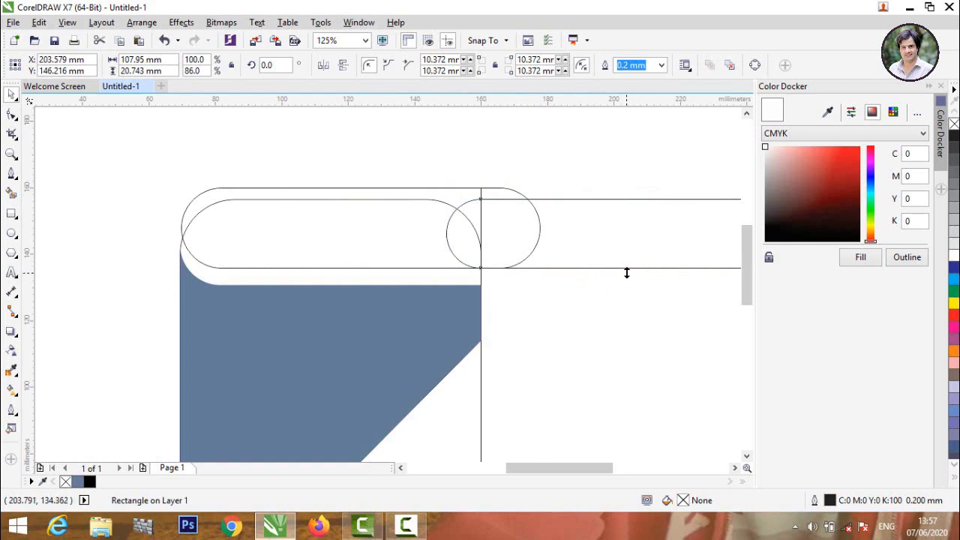
left_click_drag(625, 273, 628, 260)
scroll(630, 195, "up", 2)
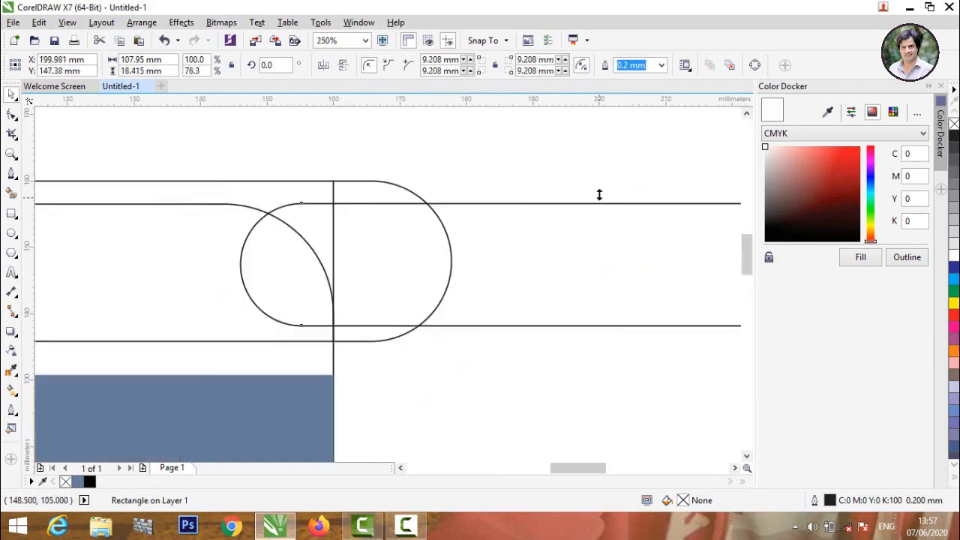
left_click_drag(599, 195, 600, 188)
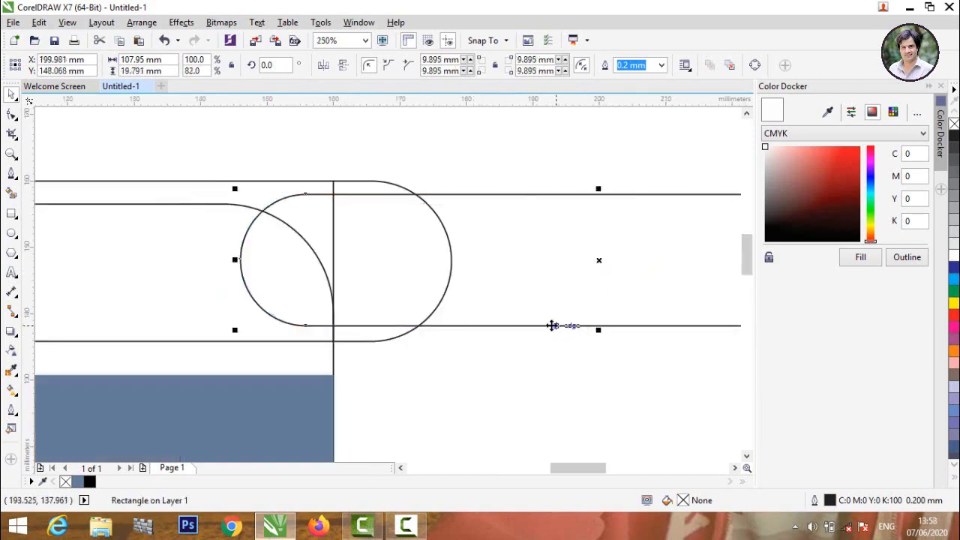
left_click(387, 154)
scroll(386, 156, "down", 2)
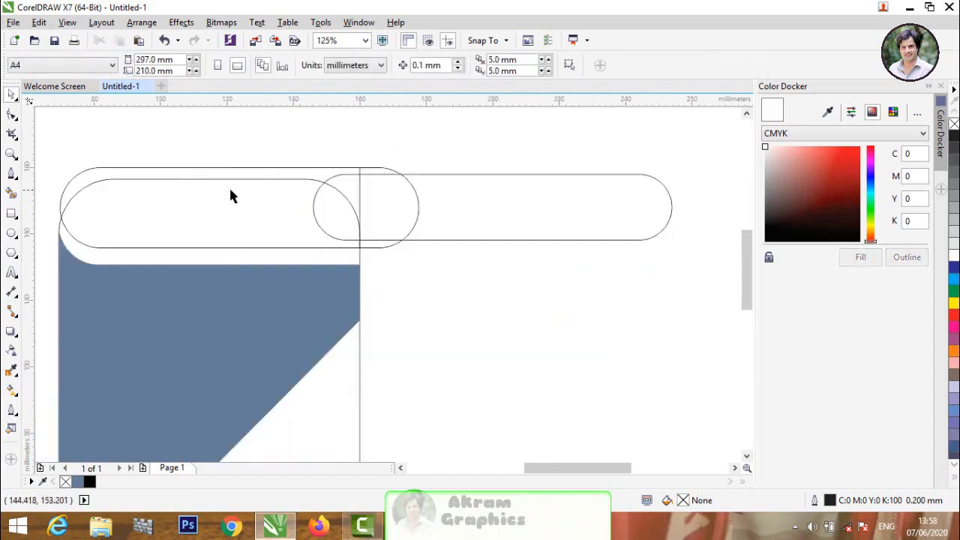
scroll(333, 199, "down", 2)
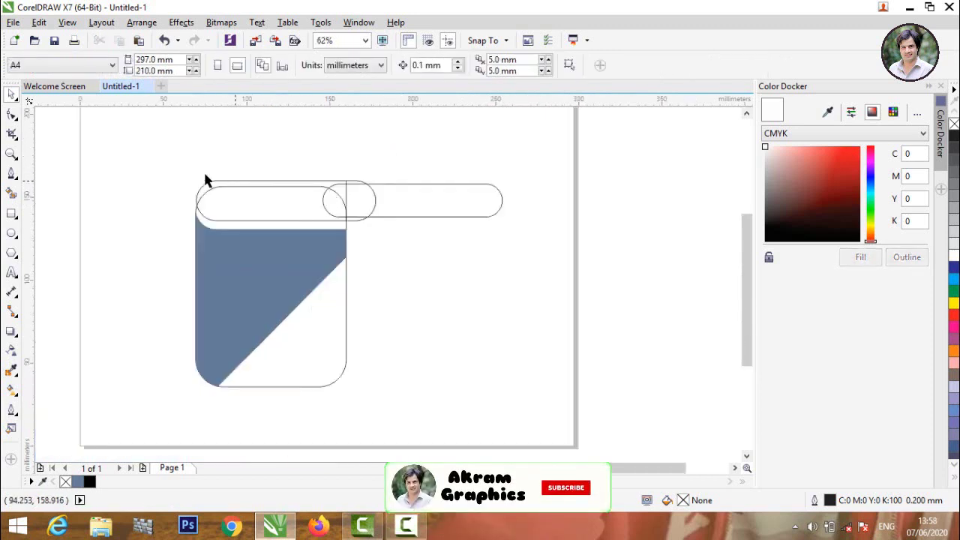
- Smart Fill the pill-shaped bar and the strip along its upper edge blue-grey, then remove the leftover bar outlines on the right
left_click(12, 194)
left_click(247, 203)
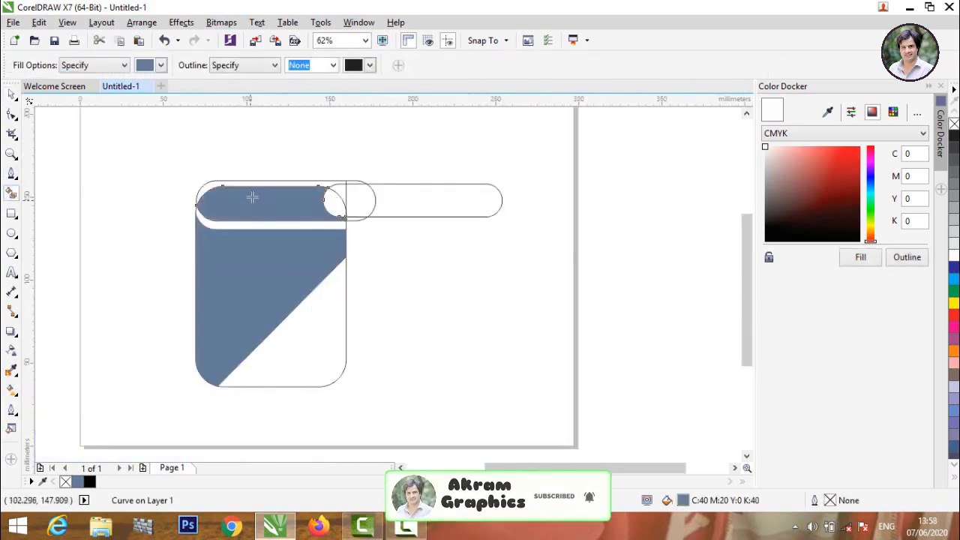
left_click(259, 181)
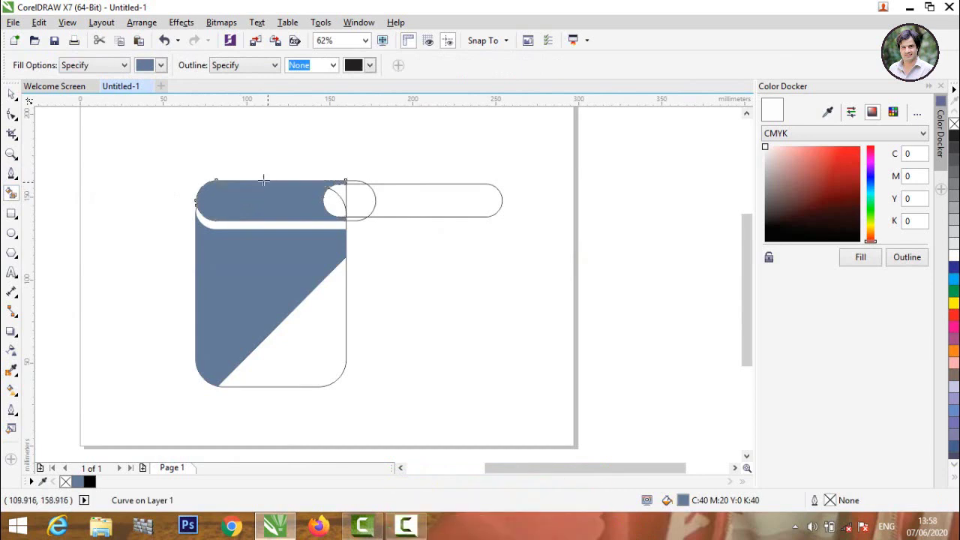
left_click(12, 95)
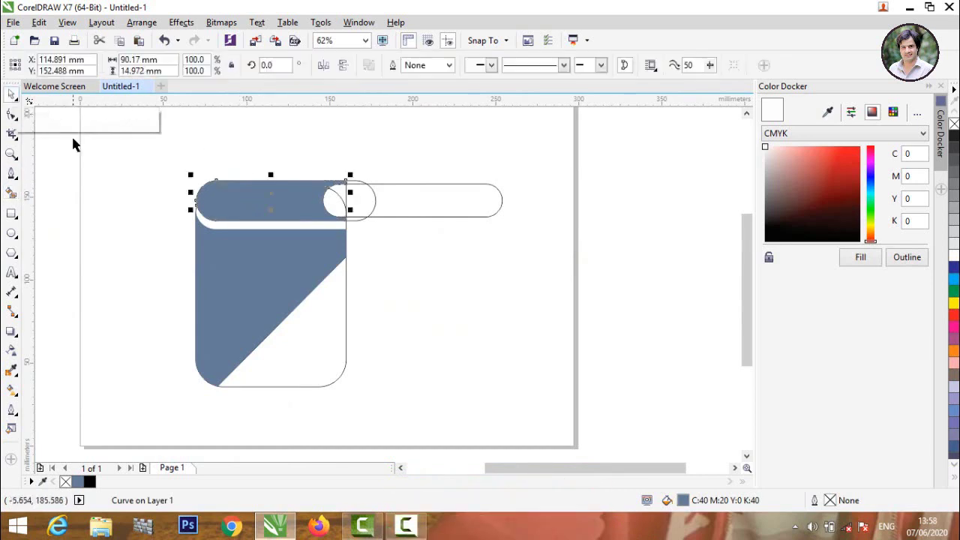
left_click(399, 216)
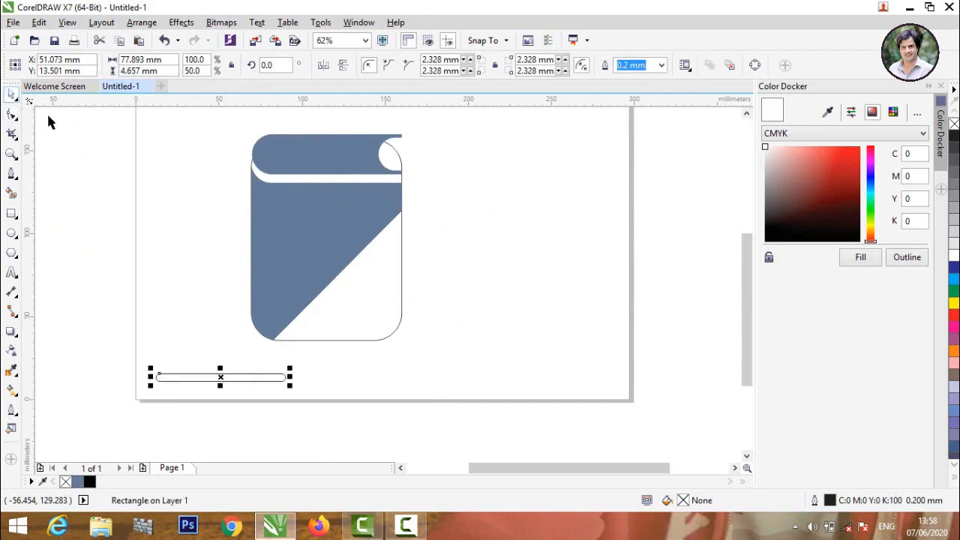
- Scale the slim pill outline below the graphic's lower-left corner down to about 25 mm long
left_click(202, 347)
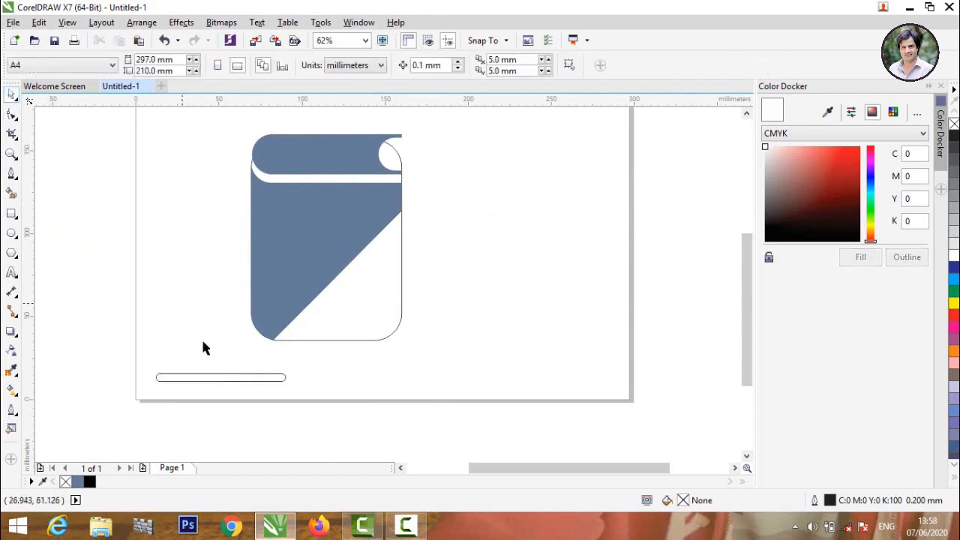
left_click(216, 379)
scroll(216, 380, "up", 3)
left_click_drag(230, 314, 231, 330)
left_click(208, 253)
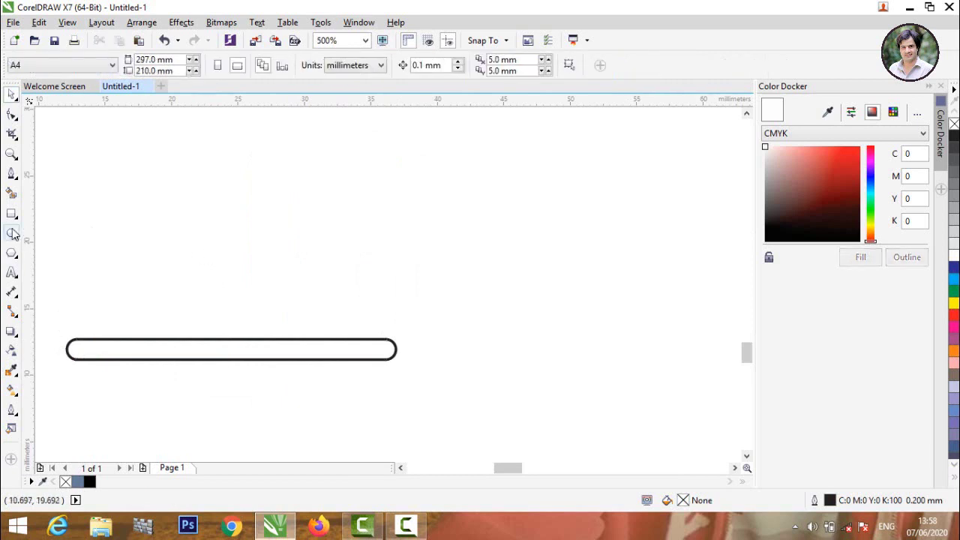
- Draw a circle about 2.9 mm in diameter overlapping the right end of the slim pill
left_click(12, 233)
mouse_move(120, 208)
left_mouse_down()
mouse_move(155, 246)
mouse_move(358, 332)
mouse_move(403, 329)
left_mouse_up()
key("space")
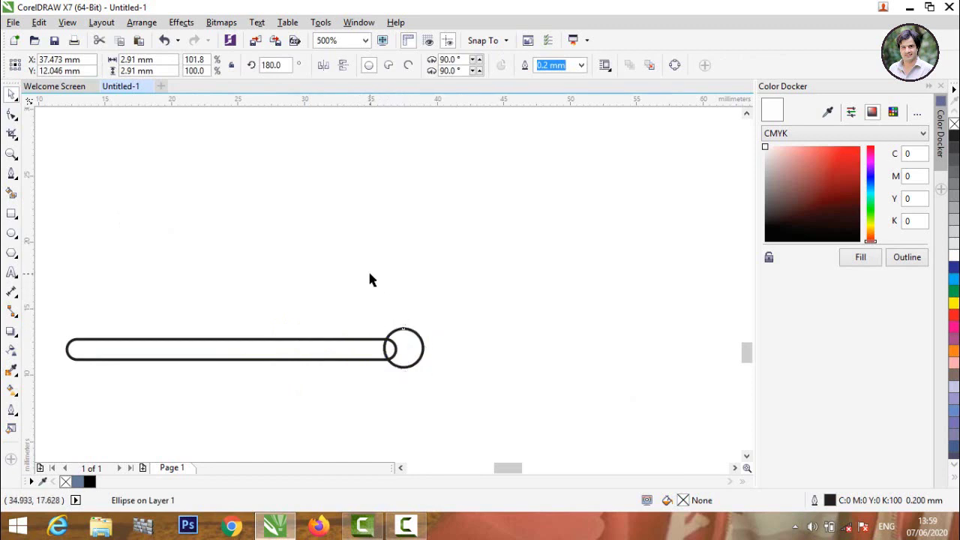
left_click(367, 270)
scroll(150, 285, "down", 3)
- Smart Fill the slim pill and its end circle in blue-grey to form one pin-like shape
left_click(11, 193)
scroll(263, 312, "up", 3)
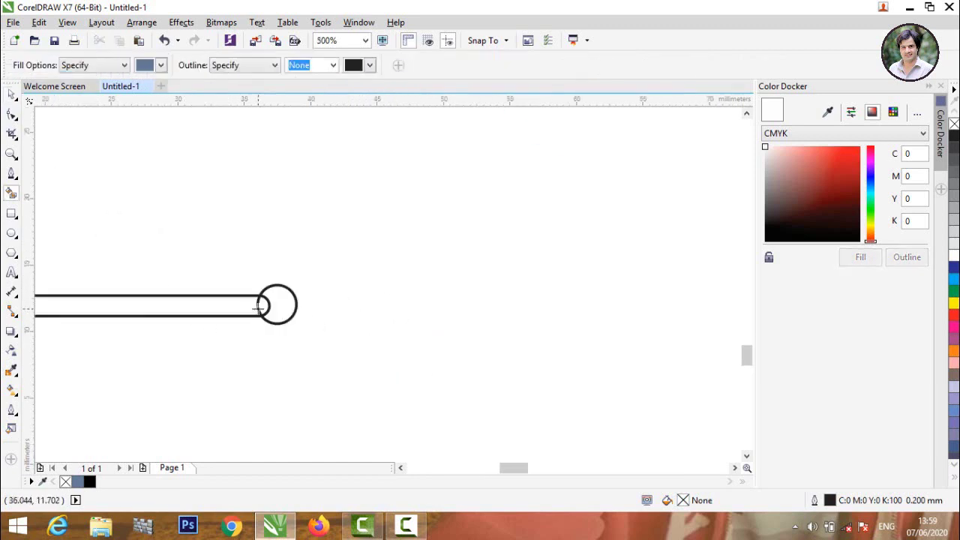
left_click(255, 306)
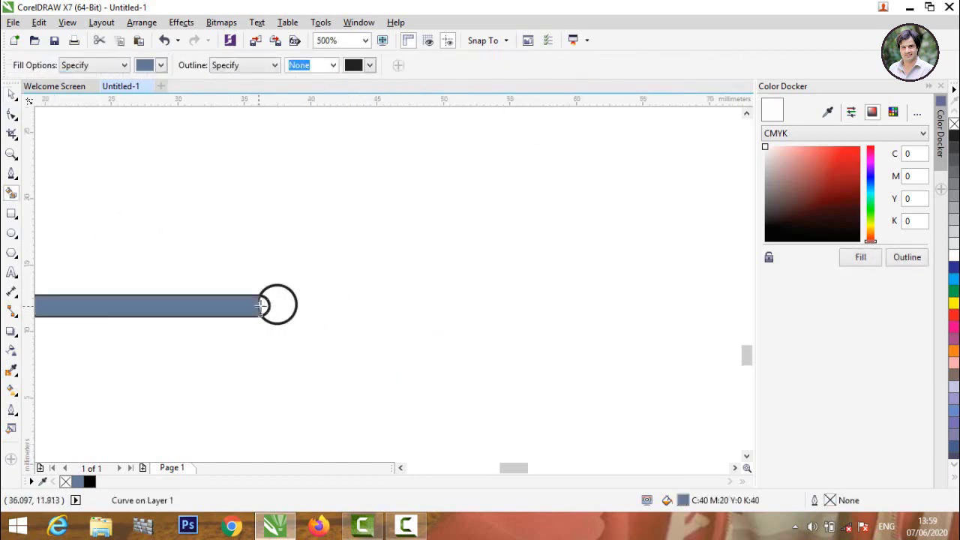
left_click(268, 304)
key("space")
scroll(218, 231, "down", 5)
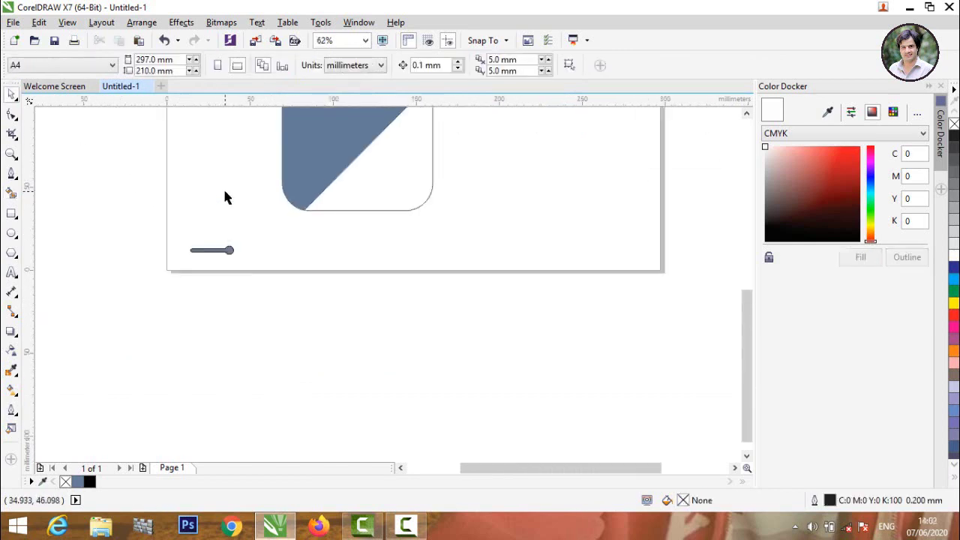
scroll(272, 122, "up", 1)
scroll(194, 281, "down", 1)
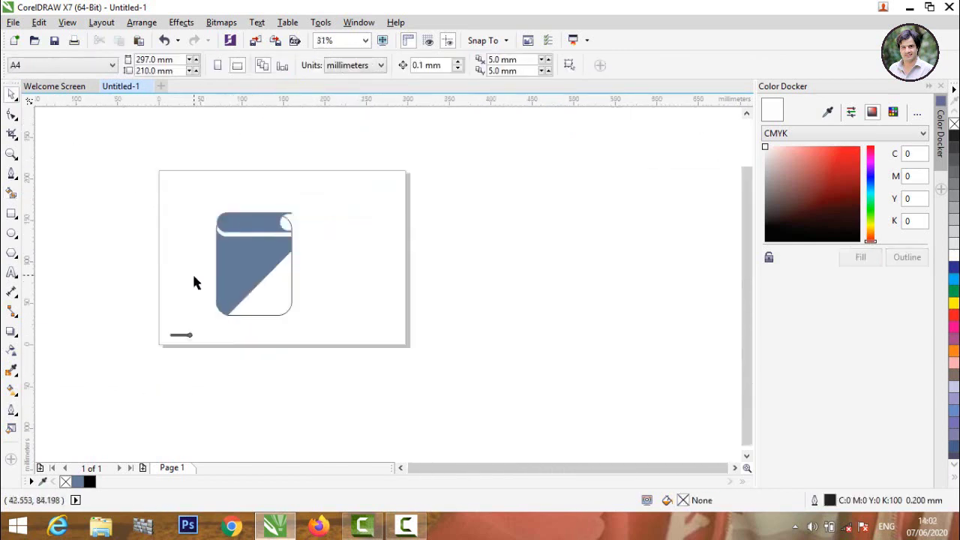
- Move the pin-like shape to the rounded rectangle's bottom edge and enlarge it to about 75.5 mm by 14.7 mm
left_click_drag(184, 341, 242, 311)
scroll(218, 296, "up", 4)
scroll(270, 311, "down", 1)
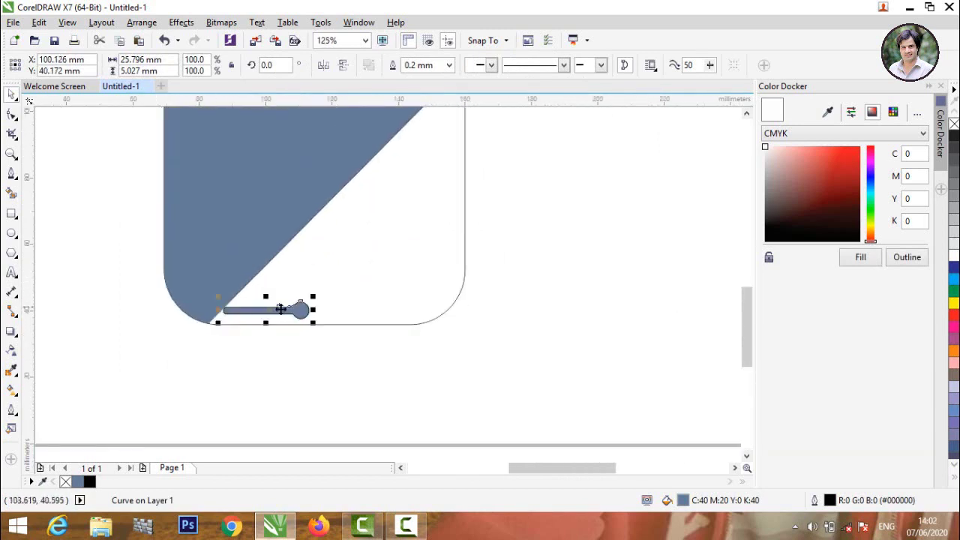
scroll(272, 323, "up", 2)
scroll(427, 248, "down", 1)
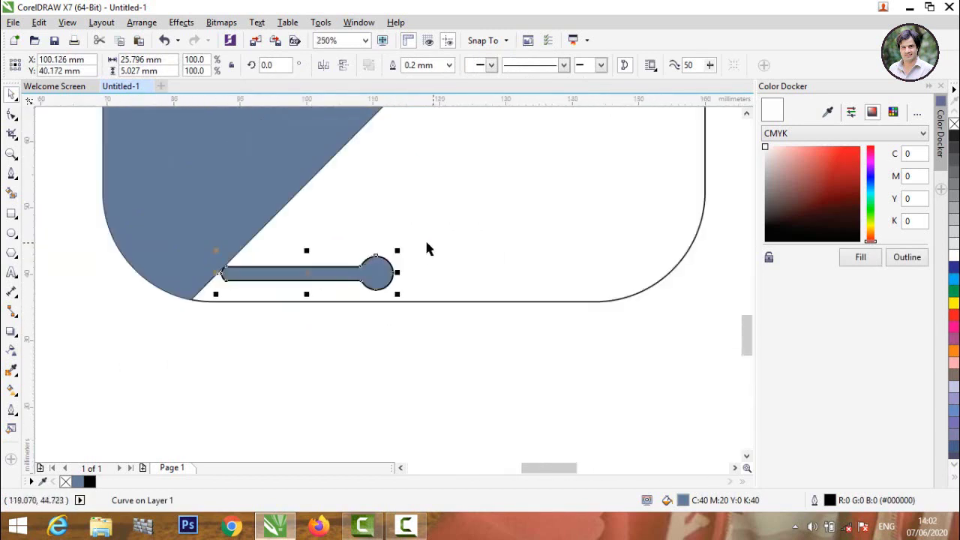
scroll(426, 249, "down", 1)
key("Escape")
- Add a horizontal guideline along the rounded rectangle's bottom edge and move the pin-like shape up to rest on it
left_click_drag(172, 97, 293, 327)
scroll(477, 328, "up", 3)
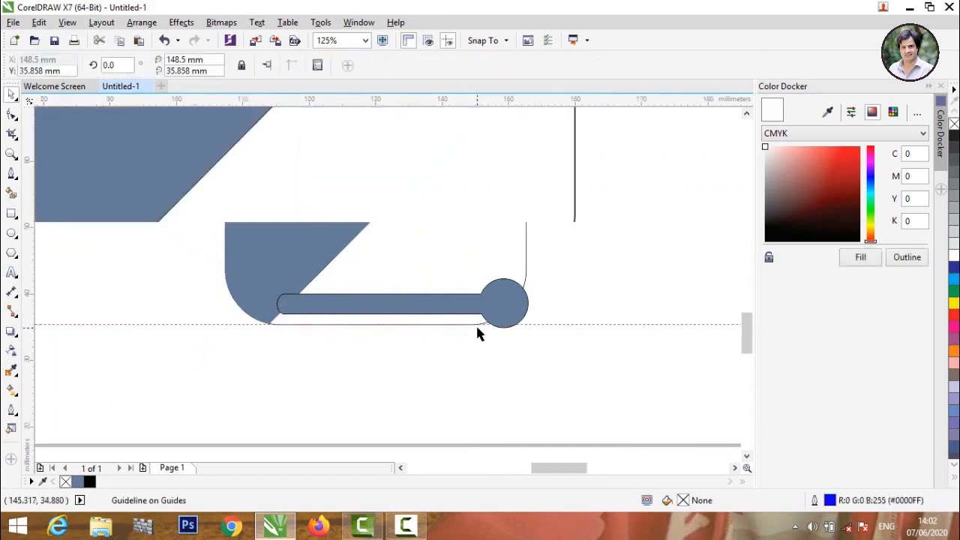
left_click_drag(545, 275, 542, 255)
scroll(541, 255, "down", 3)
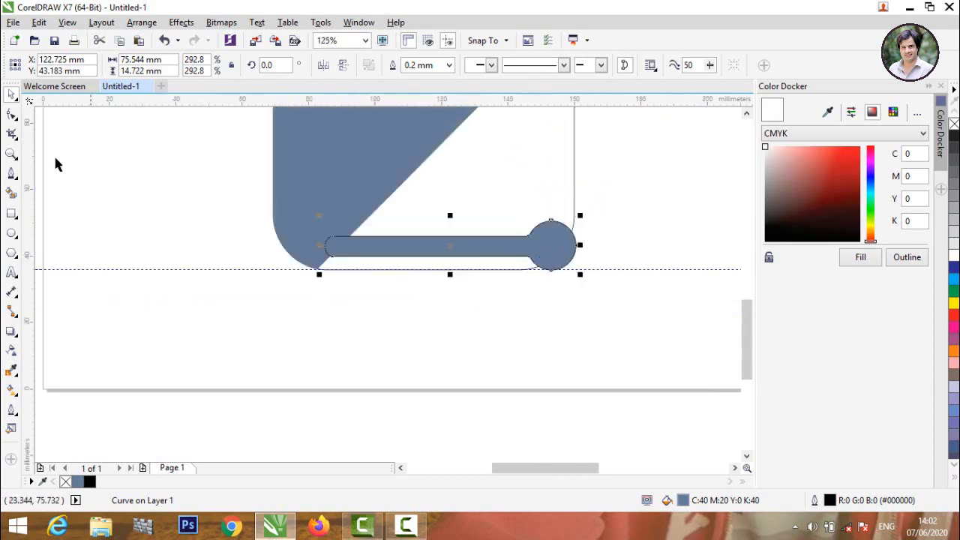
- Add a vertical guideline at about X 160.3 mm along the rectangle's right edge and nudge the pin-like shape against it
left_click_drag(35, 178, 578, 280)
scroll(574, 248, "up", 4)
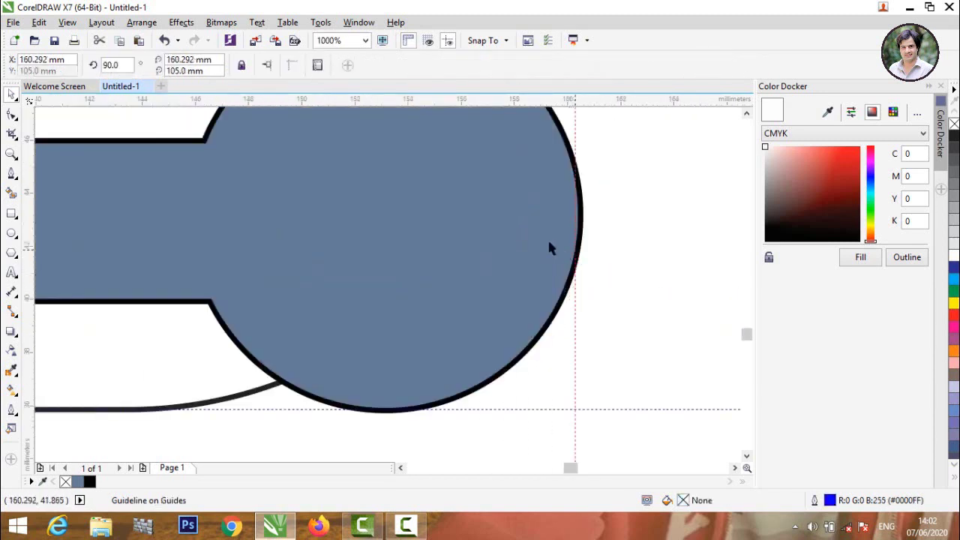
left_click(534, 244)
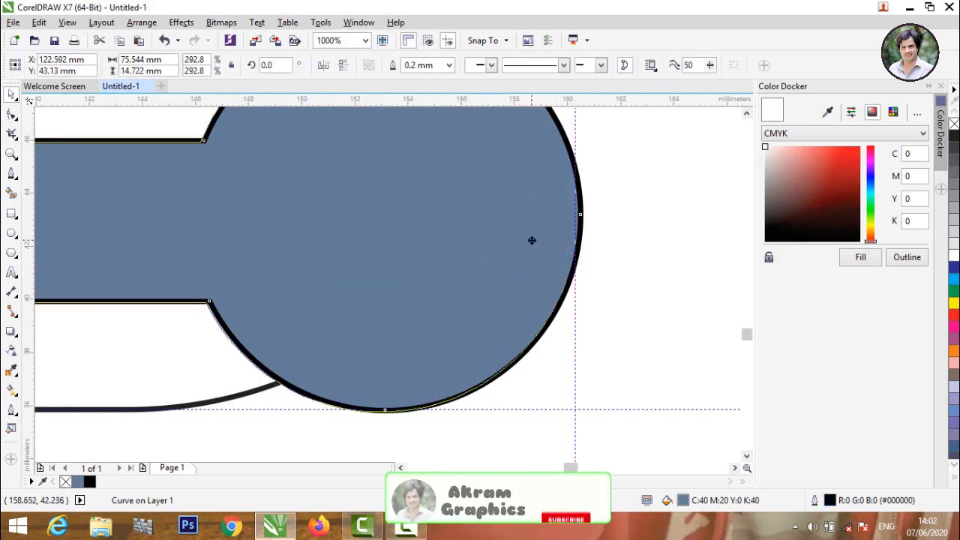
left_click_drag(531, 240, 532, 240)
scroll(532, 240, "down", 3)
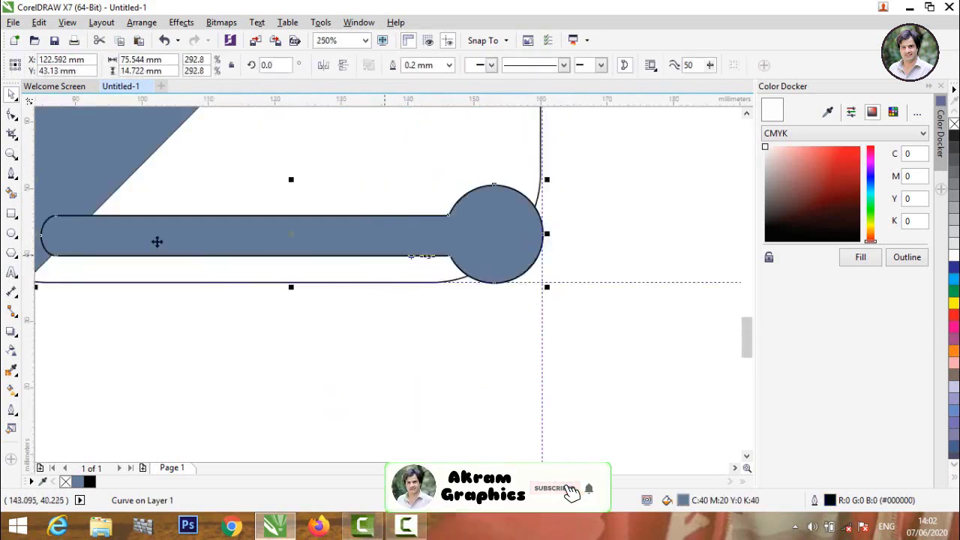
- Duplicate the pin-like shape above the original and scale the copy down to about 37 mm long
scroll(154, 239, "down", 2)
left_click_drag(293, 318, 310, 287)
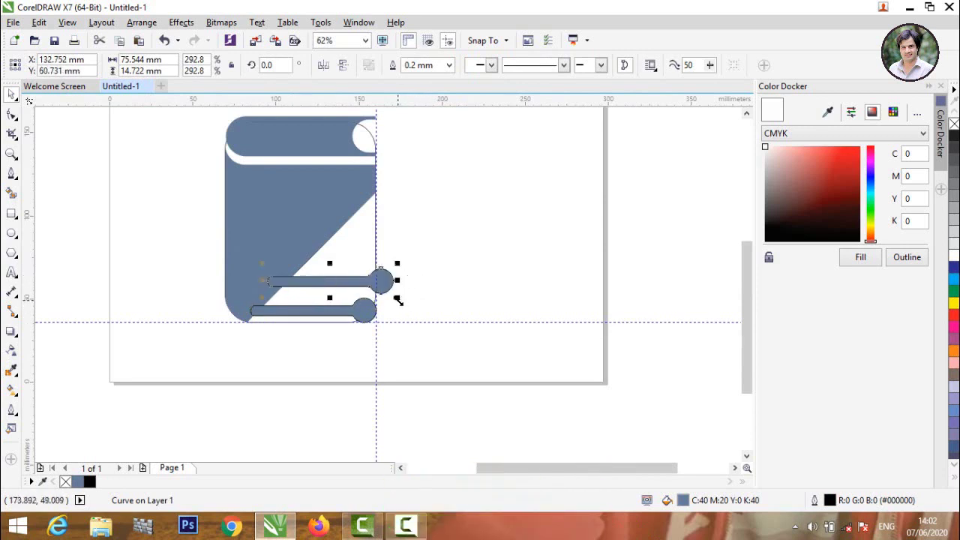
left_click_drag(397, 299, 381, 278)
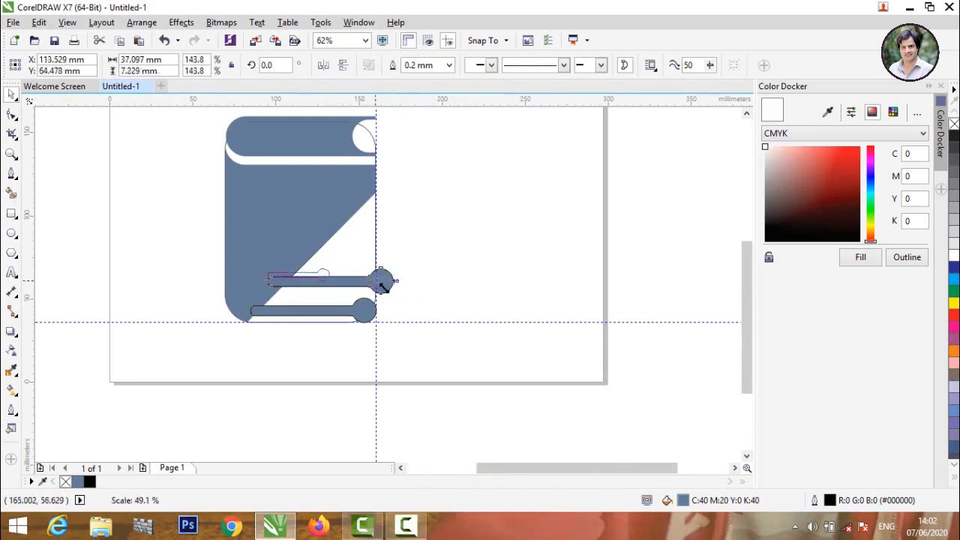
- Place a full-size copy of the large pin-like shape on the empty page area right of the graphic
left_click_drag(304, 279, 509, 245)
left_click(307, 316)
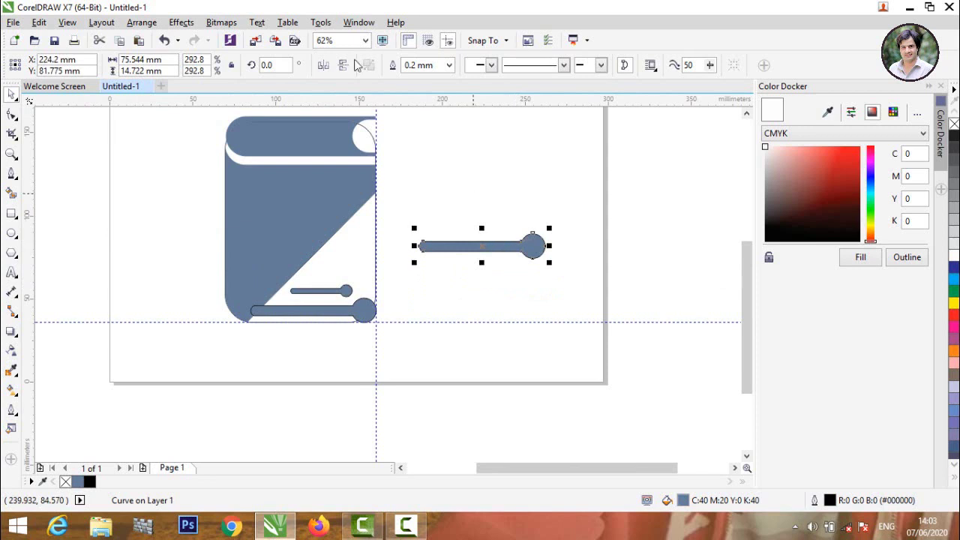
left_click(450, 275)
- Shorten the thin pill outline above the large pin-like shape to about 12.4 mm long, across the fill's diagonal edge
scroll(390, 315, "up", 2)
left_click(352, 350)
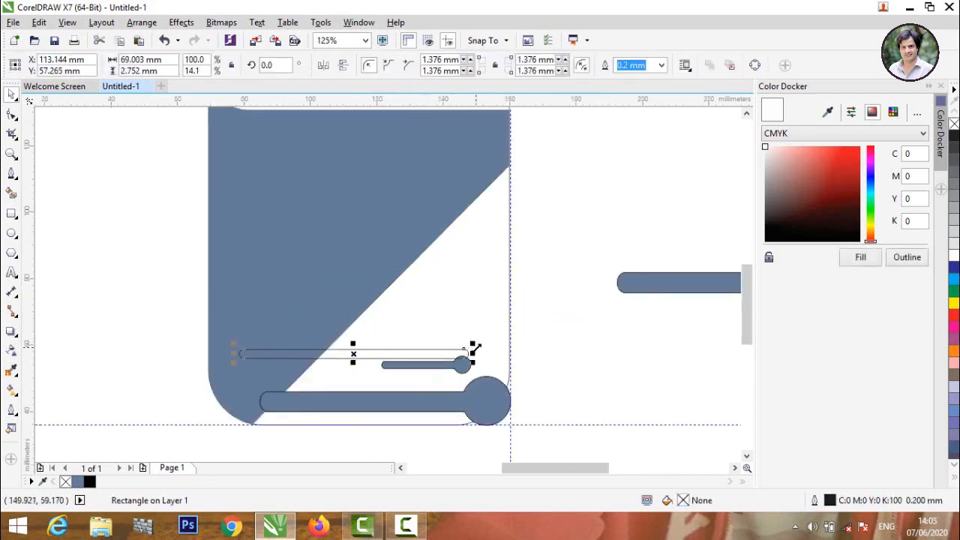
left_click_drag(475, 350, 286, 358)
scroll(249, 350, "up", 4)
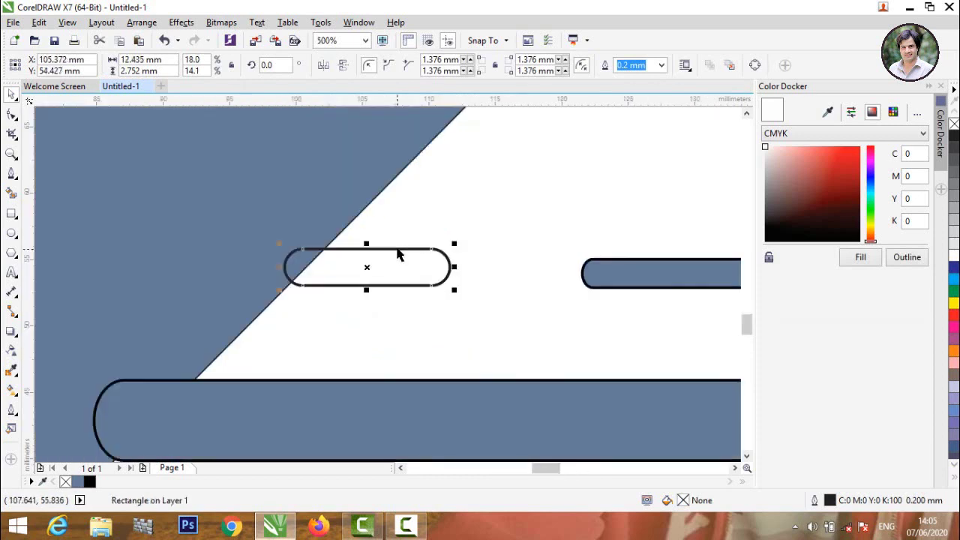
- Add a copy of the short pill rotated about 44° so that it rises from the original's right end
left_click(396, 252)
left_click_drag(459, 249, 418, 143)
scroll(523, 284, "down", 2)
scroll(523, 284, "down", 1)
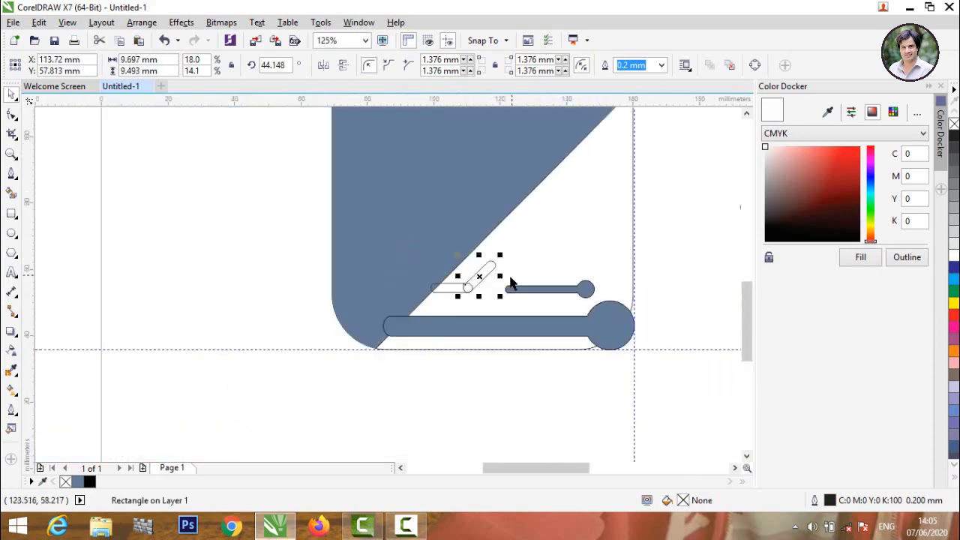
- Duplicate the small pin-like shape above itself and stretch the copy to about 30.4 mm by 6.8 mm
left_click(532, 293)
left_click_drag(532, 293, 534, 229)
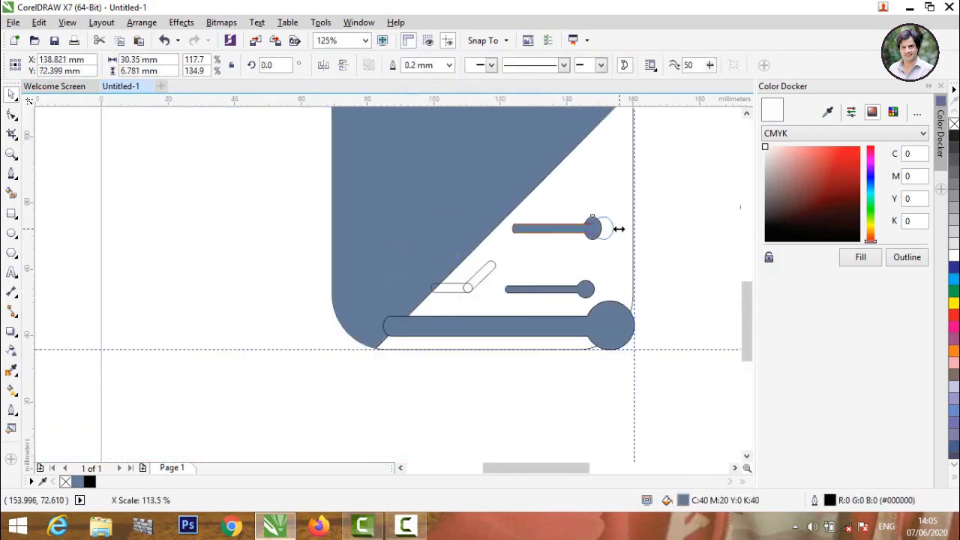
left_click_drag(618, 227, 627, 228)
- Move the stretched copy so that its left end lines up with the upper end of the slanted pill
left_click_drag(554, 231, 523, 266)
scroll(522, 266, "up", 3)
scroll(522, 266, "down", 2)
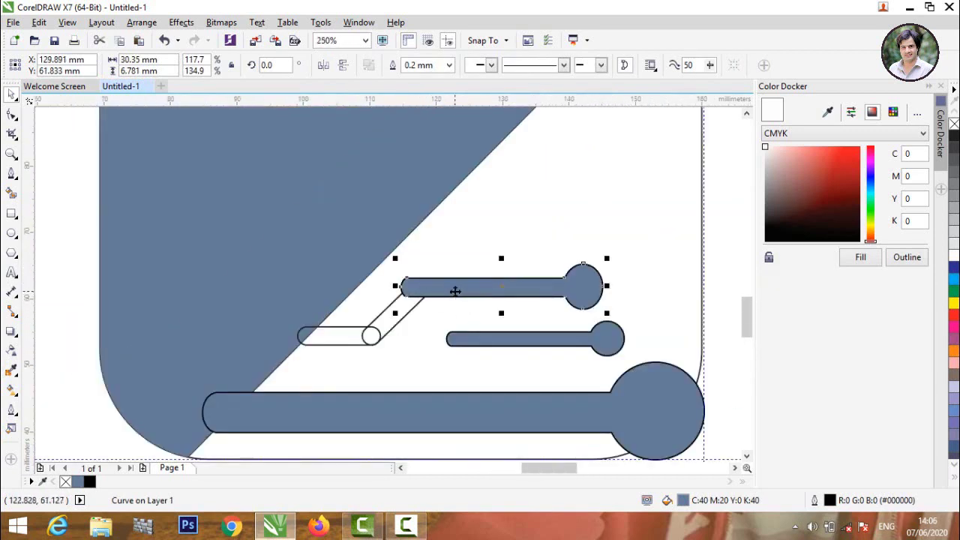
left_click_drag(456, 291, 462, 297)
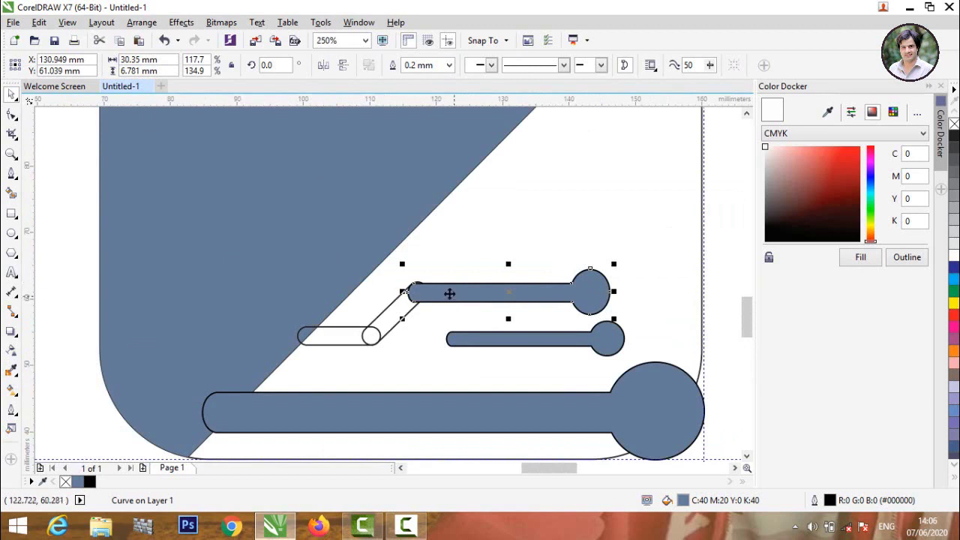
scroll(449, 293, "up", 3)
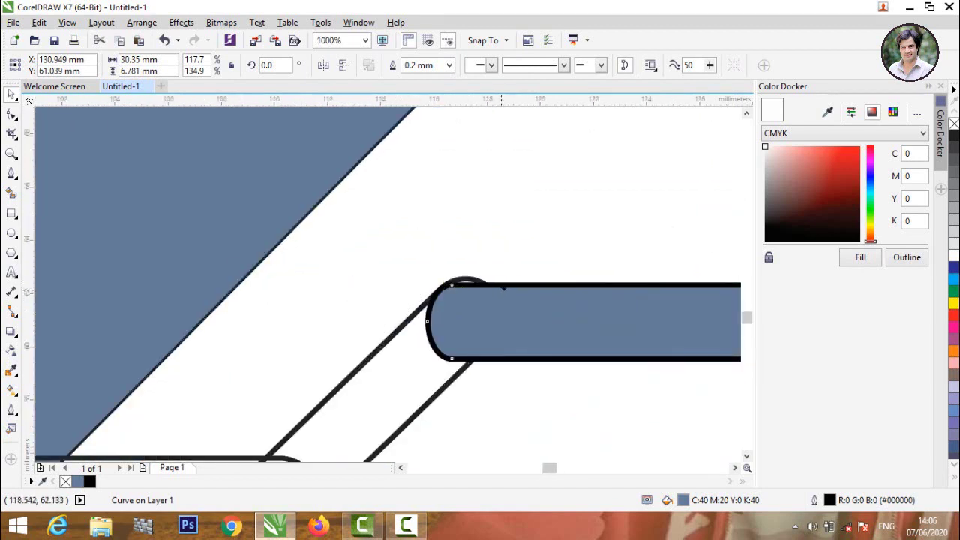
left_click_drag(503, 286, 512, 279)
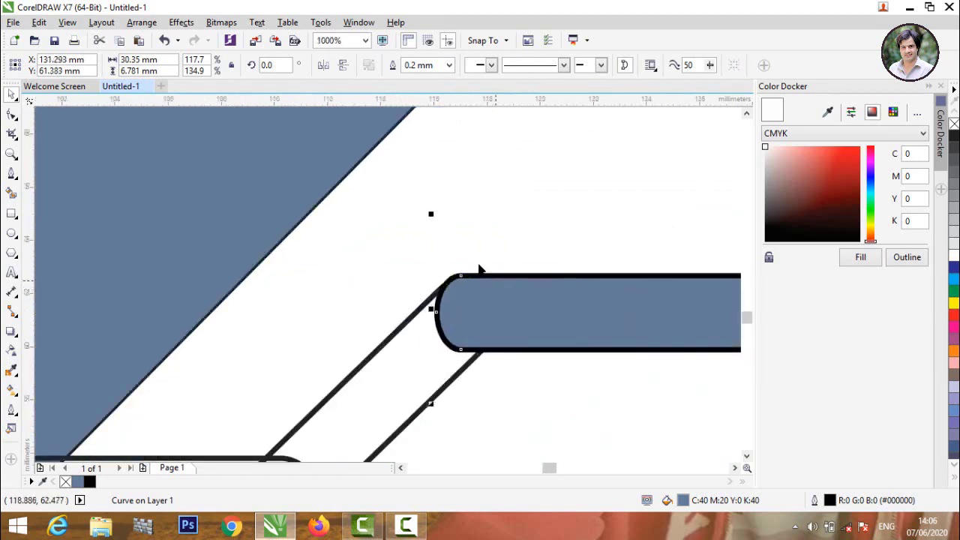
left_click(465, 226)
scroll(351, 206, "down", 5)
- Stretch the upper pin-like shape to about 41.6 mm long and 8.1 mm high, keeping its left end at the slanted pill
scroll(568, 257, "up", 3)
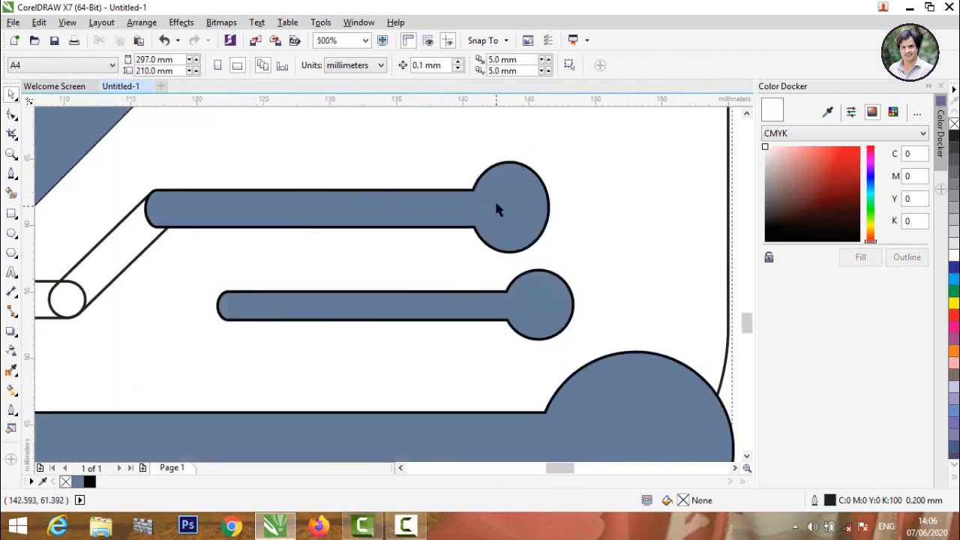
left_click(498, 206)
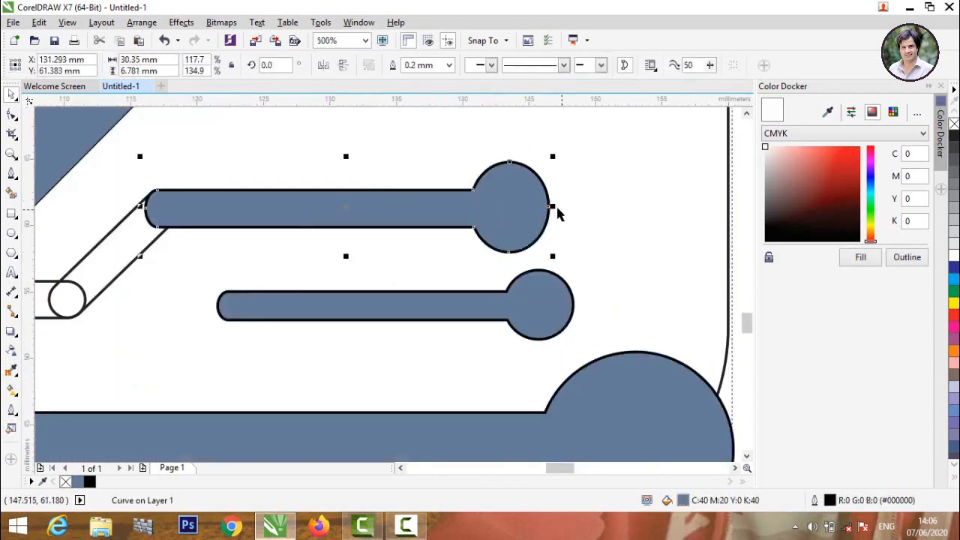
left_click_drag(553, 207, 703, 214)
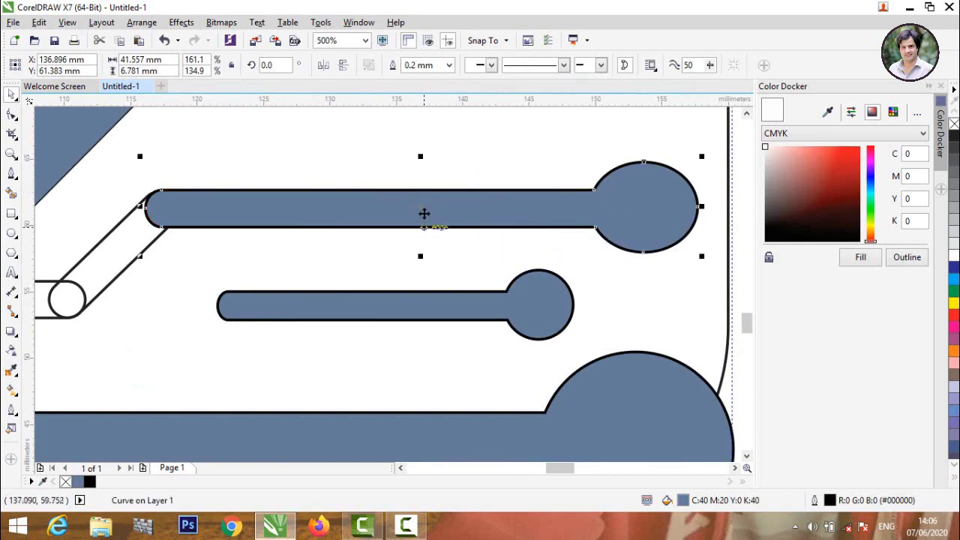
left_click_drag(423, 157, 422, 123)
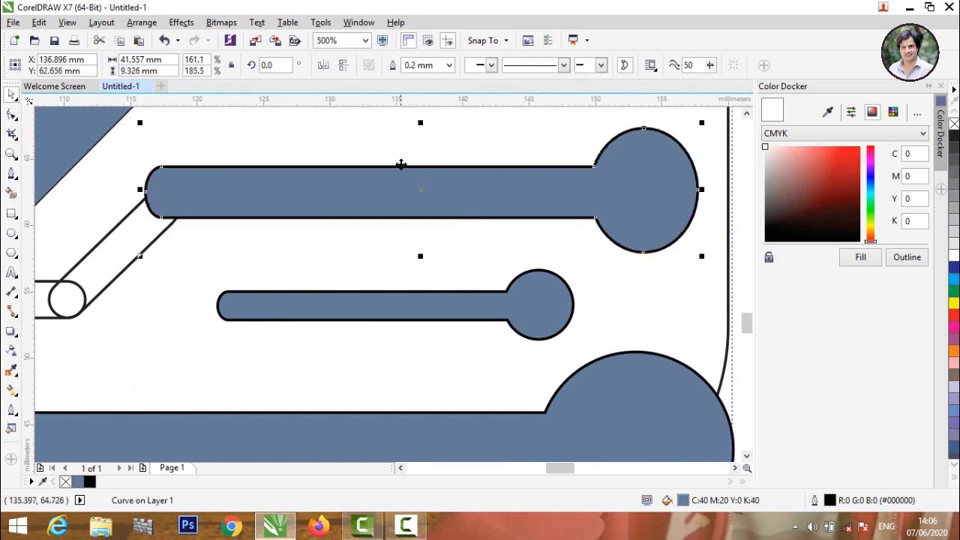
left_click(422, 248)
scroll(317, 193, "down", 5)
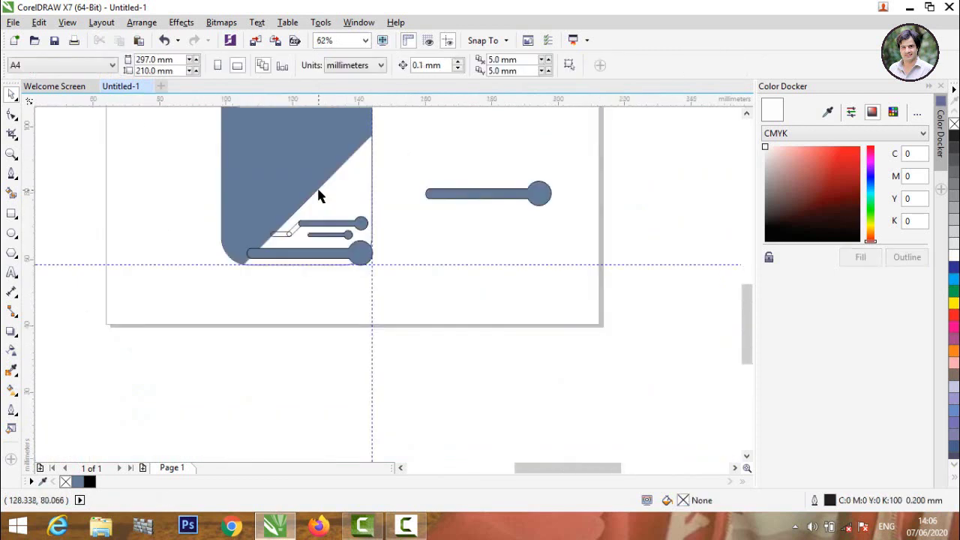
scroll(338, 274, "up", 2)
left_click(341, 257)
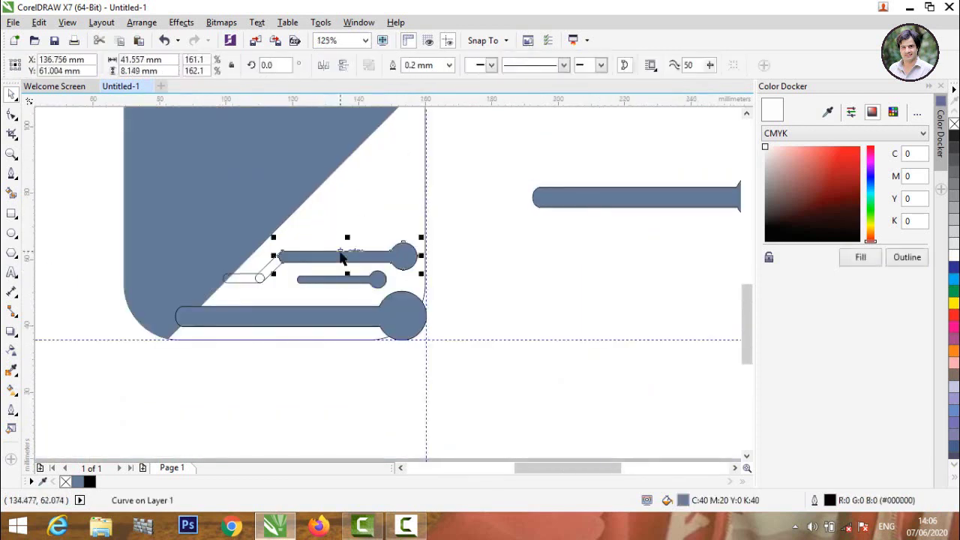
- Duplicate the long pin shape above itself, shorten the copy to about 32.3 mm, reduce its height and set it across the diagonal edge
left_click_drag(342, 257, 335, 213)
left_click_drag(415, 215, 384, 216)
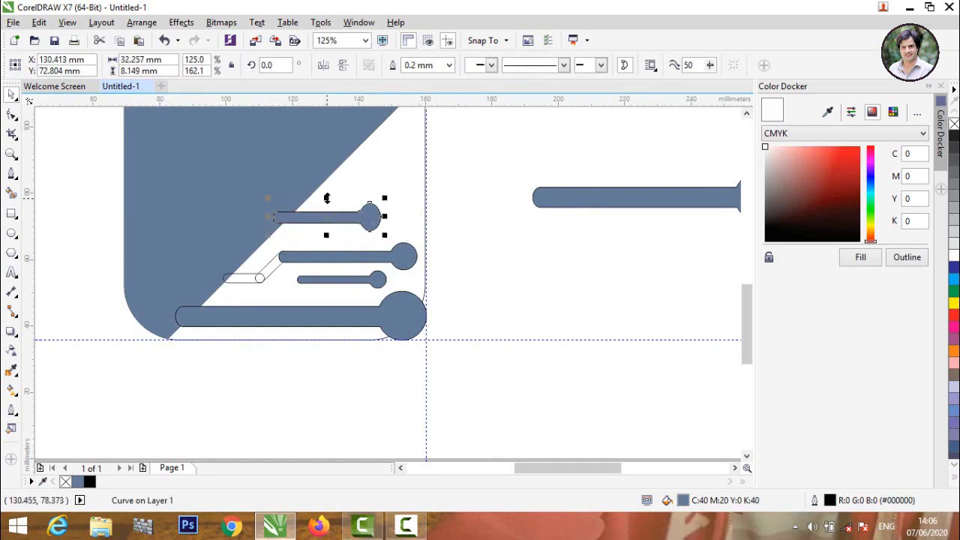
left_click_drag(326, 198, 299, 231)
left_click(332, 193)
left_click(592, 286)
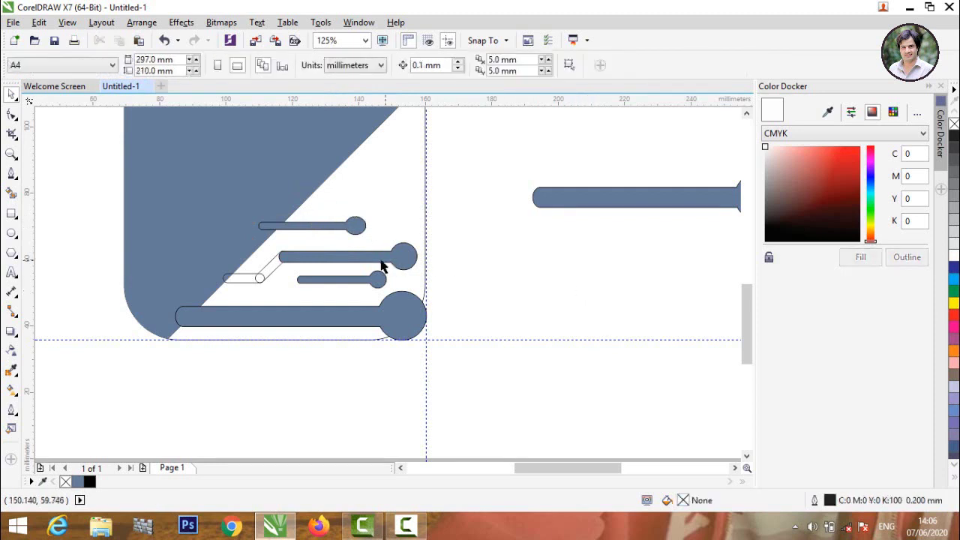
- Duplicate the bent connector, made of two outlined pills and the long pin, above the shortened pin
scroll(258, 267, "up", 2)
scroll(225, 276, "down", 1)
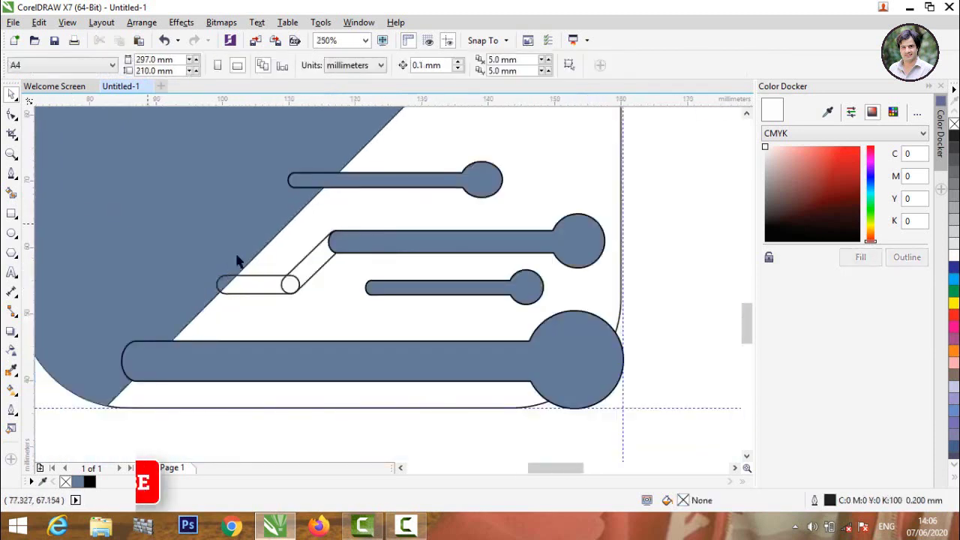
left_click(261, 282)
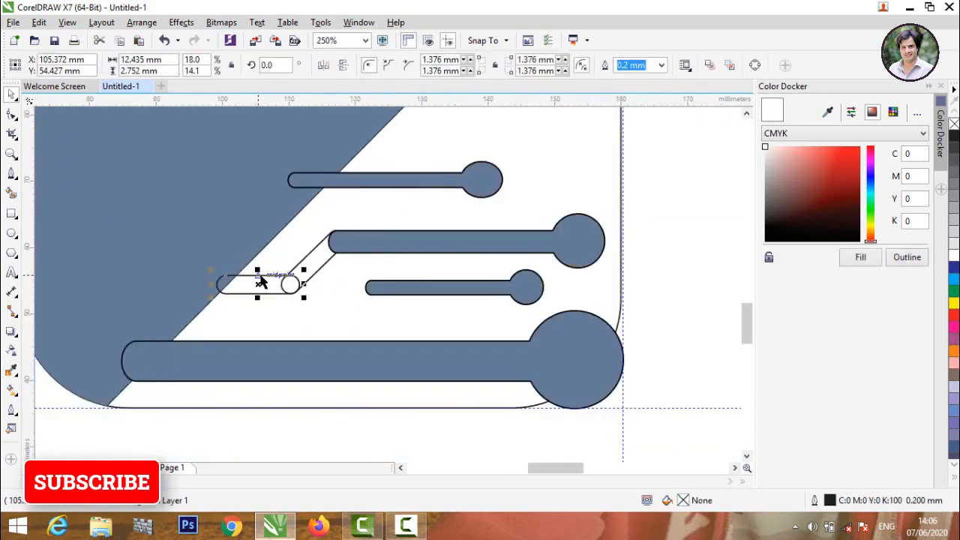
left_click(318, 249)
left_click(380, 239)
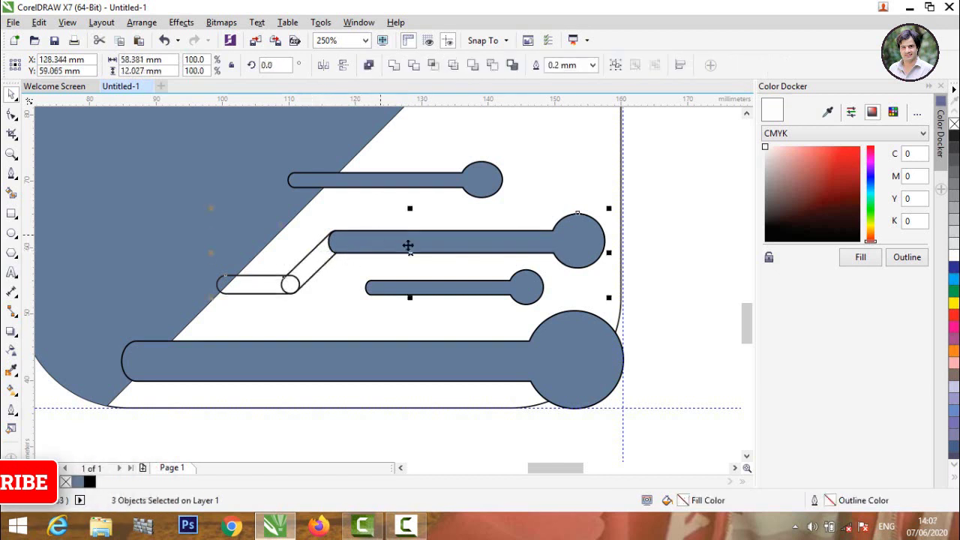
scroll(426, 298, "down", 2)
left_click_drag(424, 273, 472, 193)
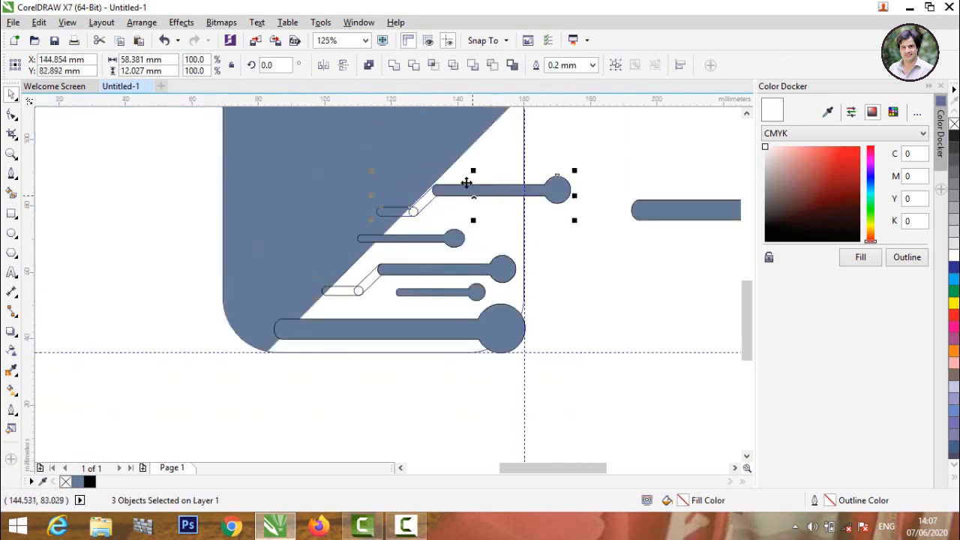
- Flip the duplicated bent connector vertically and shrink it to about 37.8 mm by 7.8 mm near the vertical guideline
left_click(347, 65)
scroll(473, 337, "down", 4)
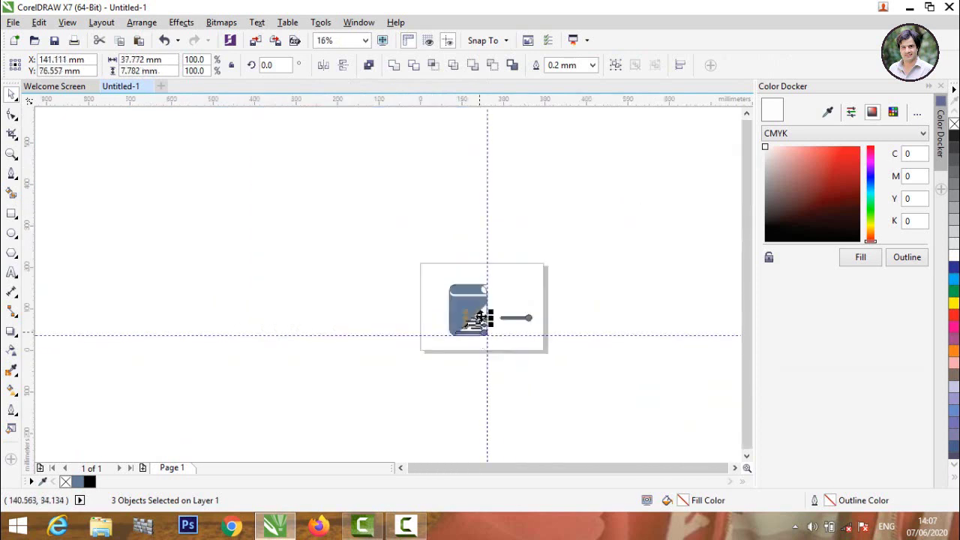
scroll(472, 338, "up", 4)
scroll(495, 309, "down", 2)
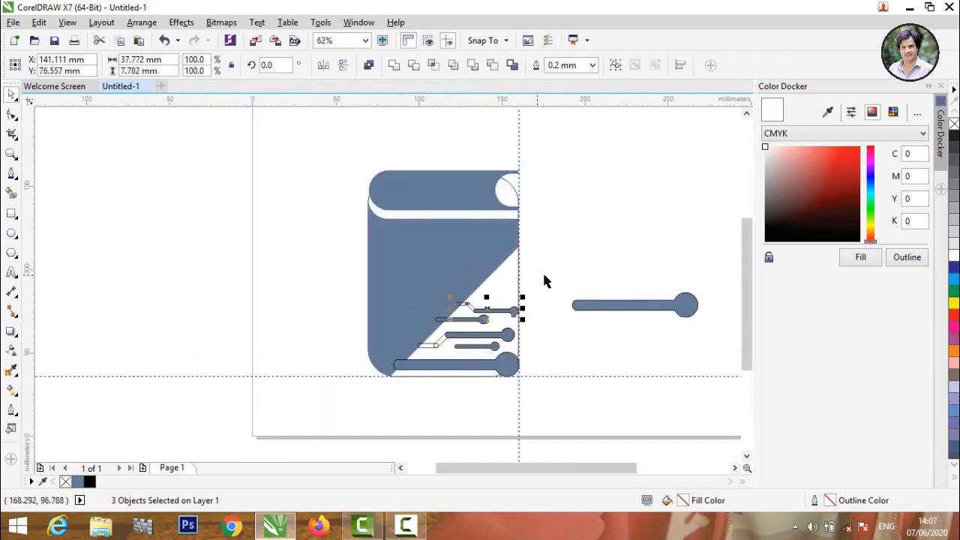
- Bring the spare pin shape from outside the graphic over the diagonal edge, above the flipped bent connector
left_click_drag(623, 310, 492, 287)
scroll(468, 306, "up", 6)
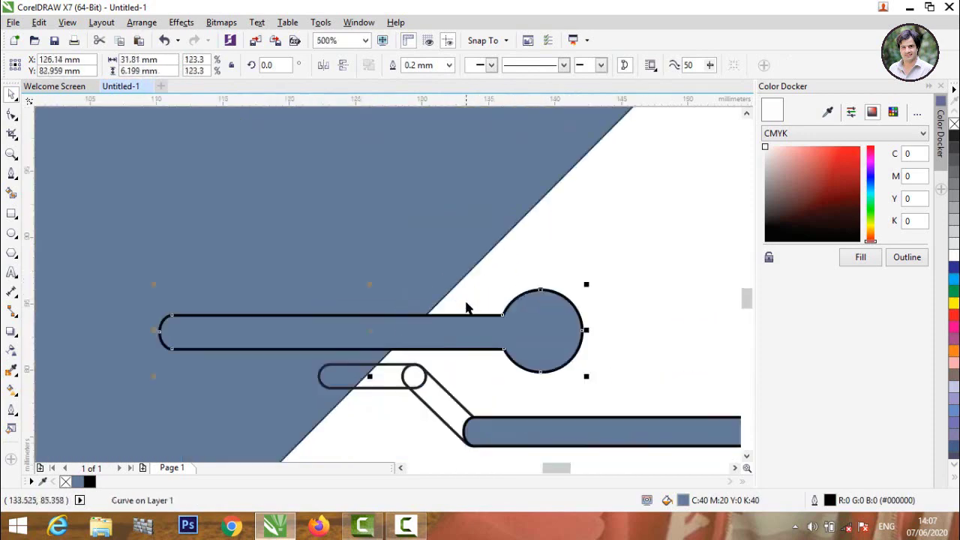
left_click_drag(455, 327, 537, 231)
scroll(617, 268, "down", 4)
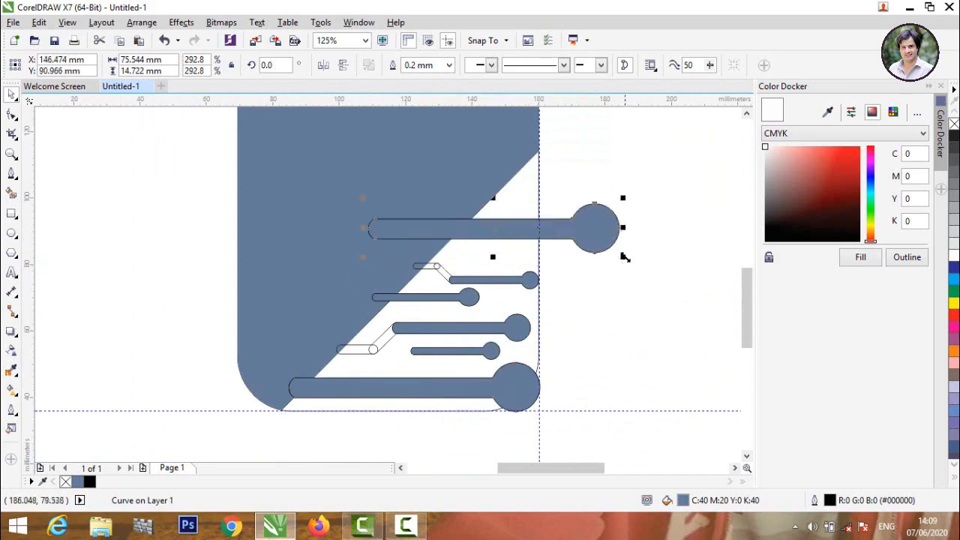
- Shrink the spare pin to about 31.2 mm by 6.1 mm and place its round head against the vertical guideline above the flipped connector
left_click_drag(622, 256, 475, 227)
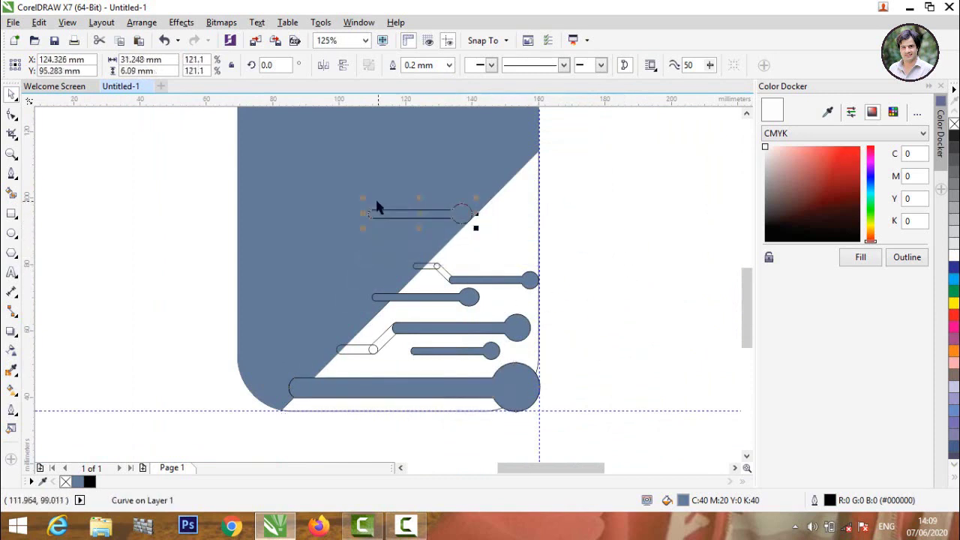
left_click_drag(405, 214, 475, 239)
scroll(475, 238, "up", 5)
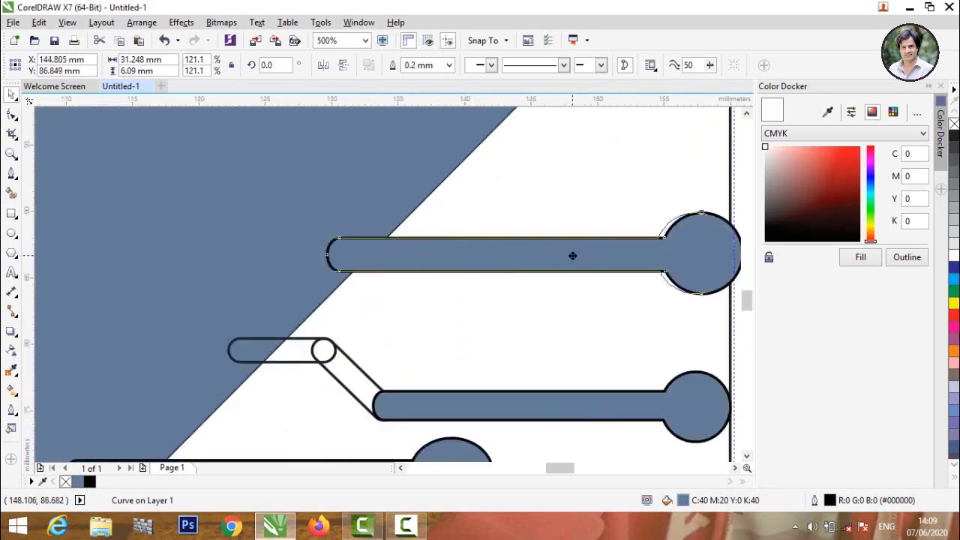
left_click_drag(620, 252, 621, 250)
scroll(465, 253, "down", 5)
left_click(553, 270)
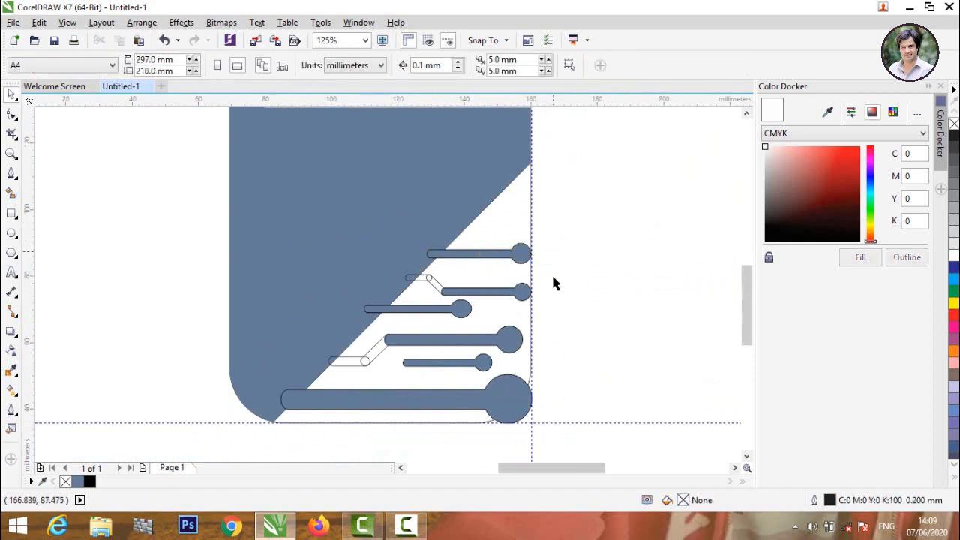
- Duplicate the lower bent connector, including both outlined pills and its pin, up near the upper end of the diagonal edge
left_click(427, 342)
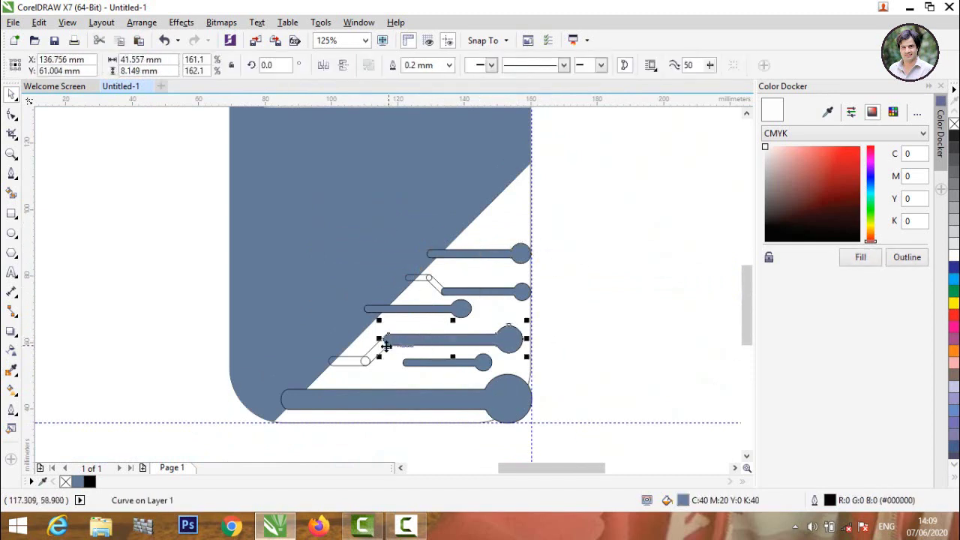
left_click(378, 348)
scroll(378, 348, "up", 3)
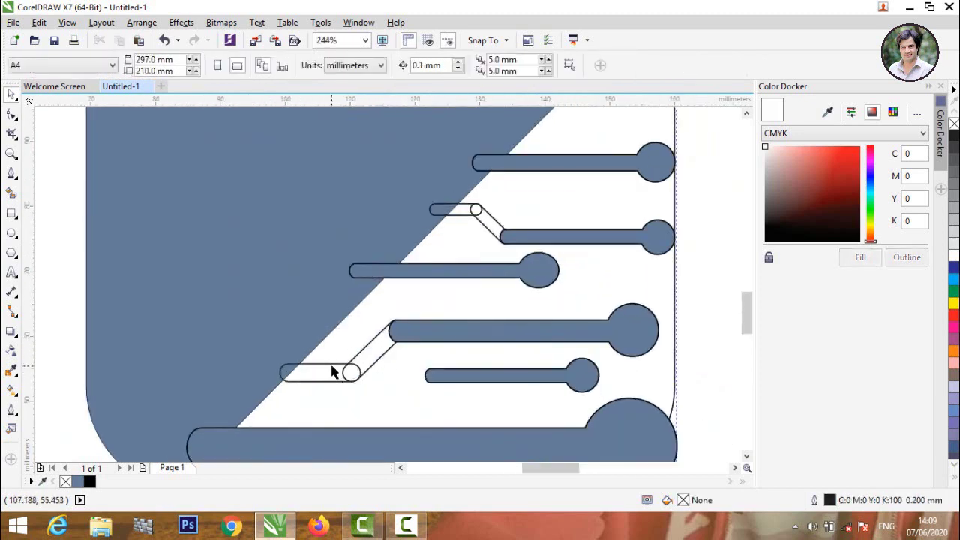
left_click(334, 369)
left_click(366, 350, "shift")
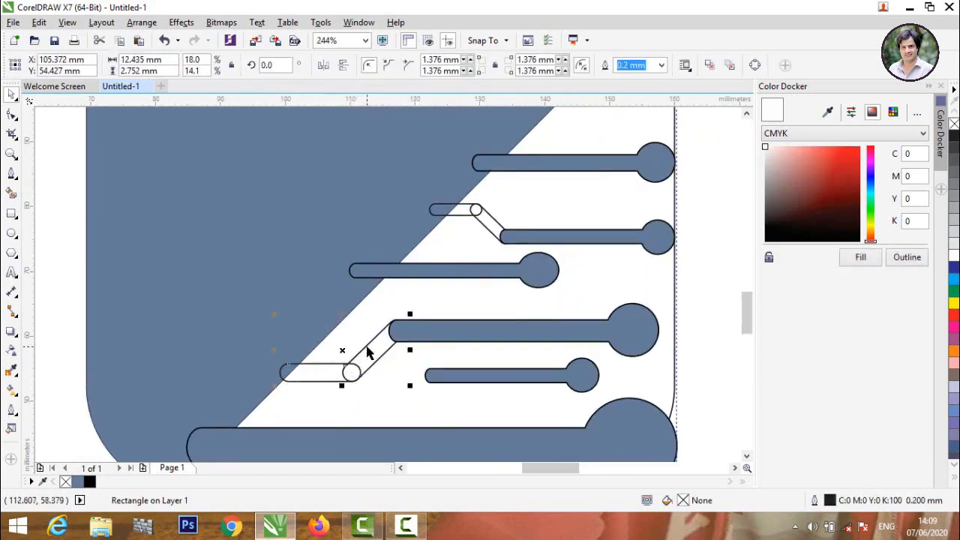
left_click(424, 330, "shift")
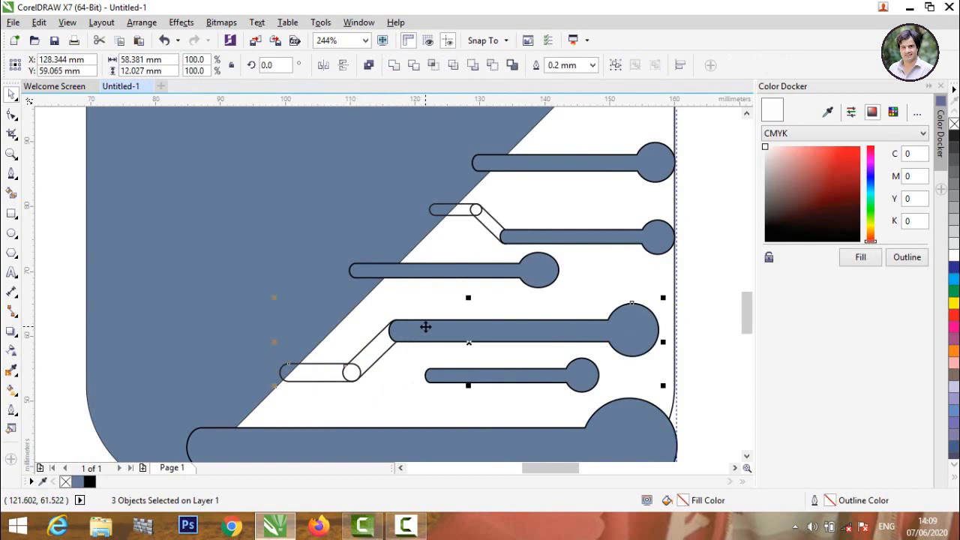
scroll(442, 337, "down", 4)
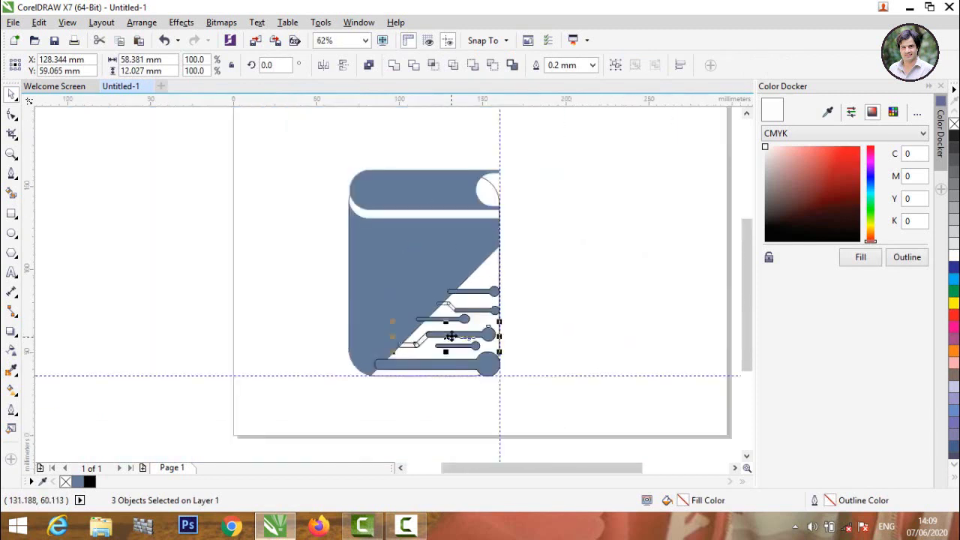
left_click_drag(450, 336, 492, 256)
scroll(492, 256, "up", 4)
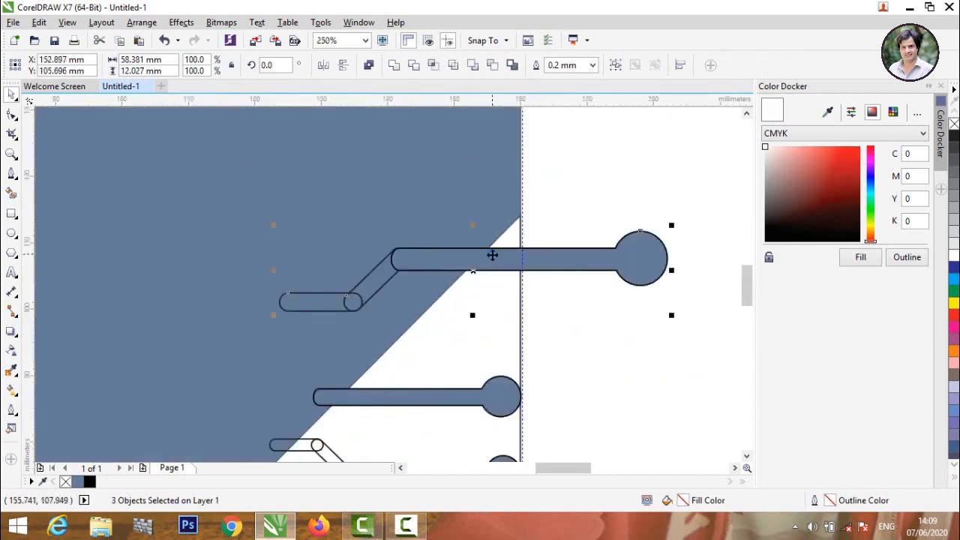
- Flip the new connector copy vertically and shrink it to about 19 mm by 3.9 mm in the narrow upper white area
left_click(342, 66)
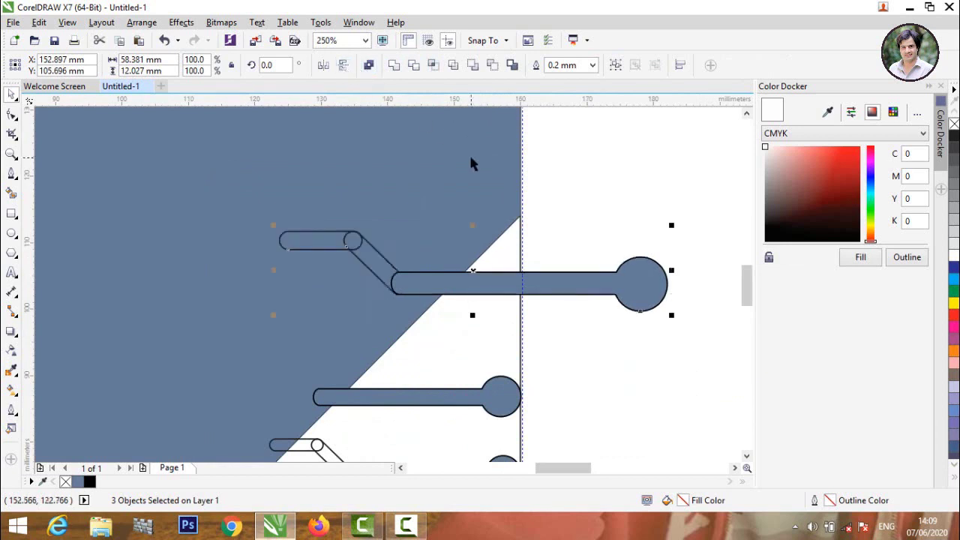
scroll(471, 163, "up", 2)
- Duplicate the small connector's pin above itself so that its rounded end sits on the diagonal edge
left_click(573, 304)
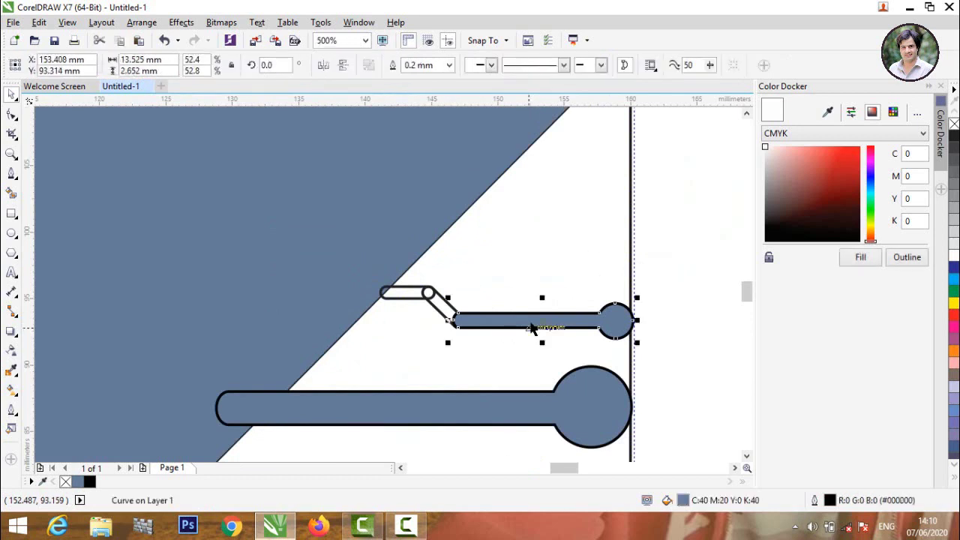
left_click_drag(530, 328, 528, 223)
left_click(383, 316)
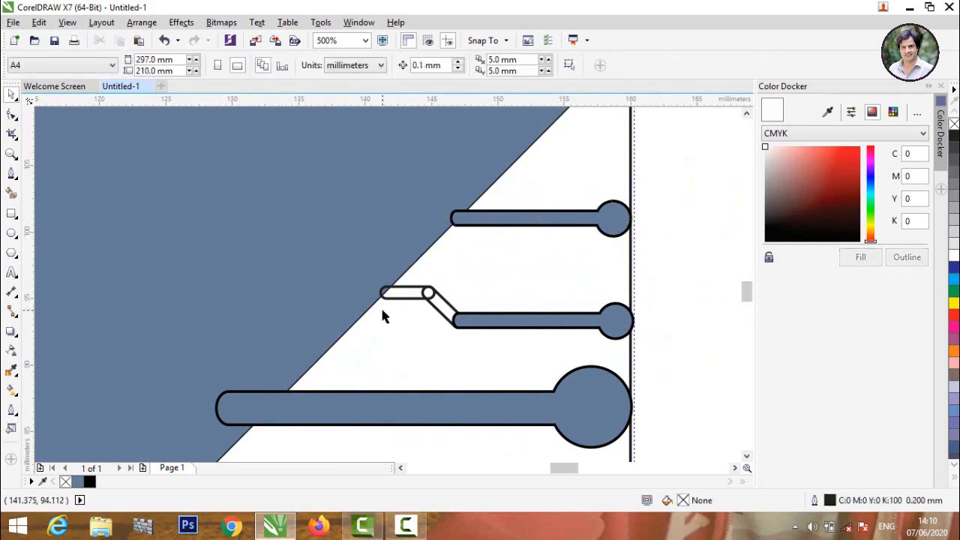
- Smart Fill the outlined pill segments and joint circle of the lowest bent connector with the blue-grey colour and no outline
scroll(383, 316, "down", 5)
scroll(289, 416, "up", 3)
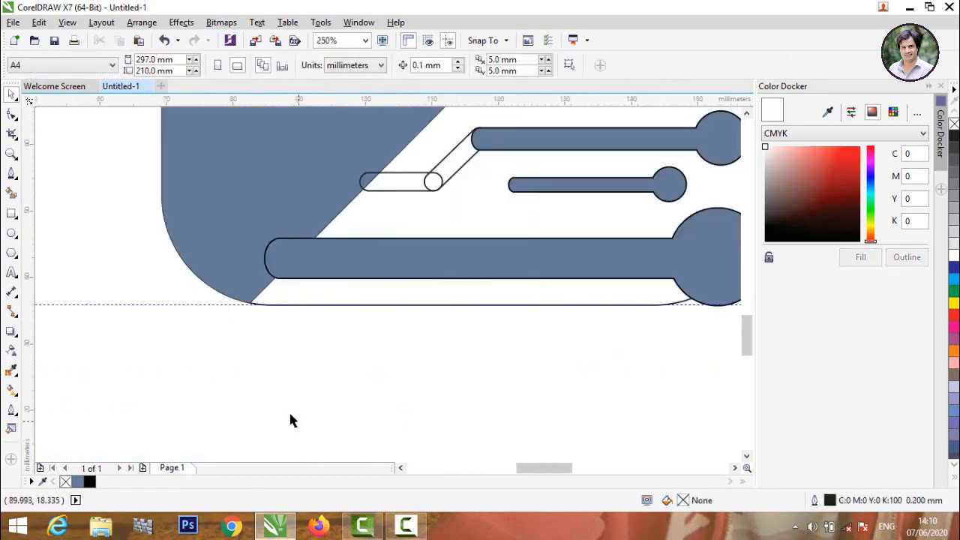
scroll(307, 354, "down", 2)
scroll(356, 293, "up", 1)
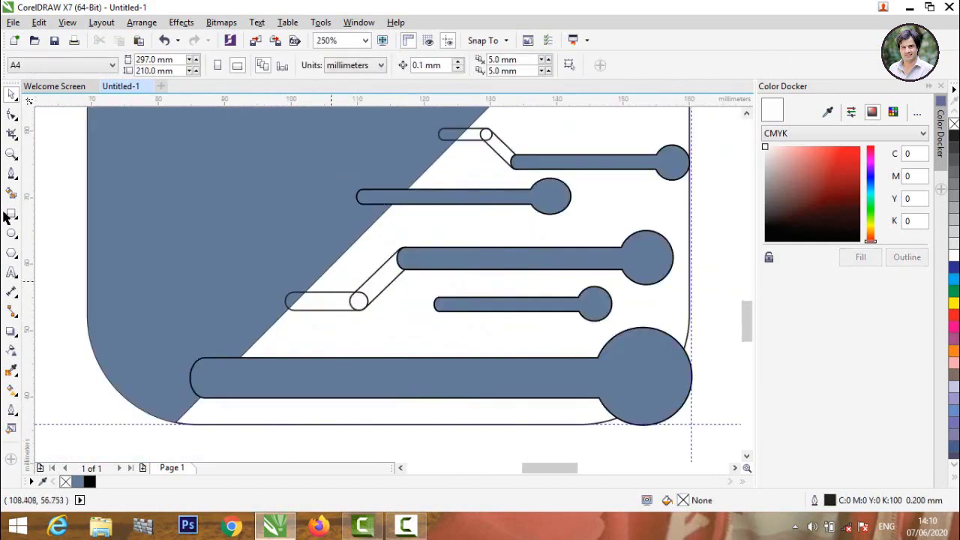
left_click(11, 195)
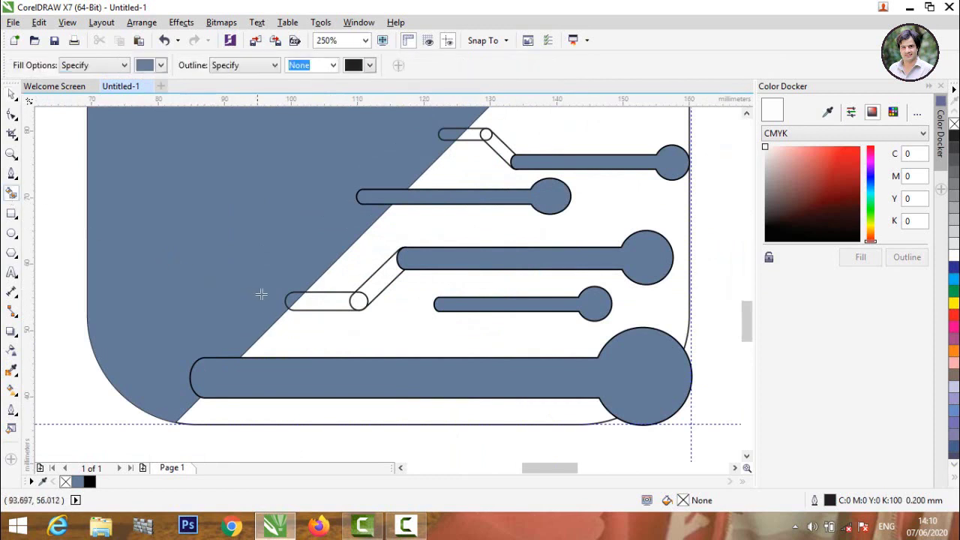
left_click(300, 303)
left_click(383, 283)
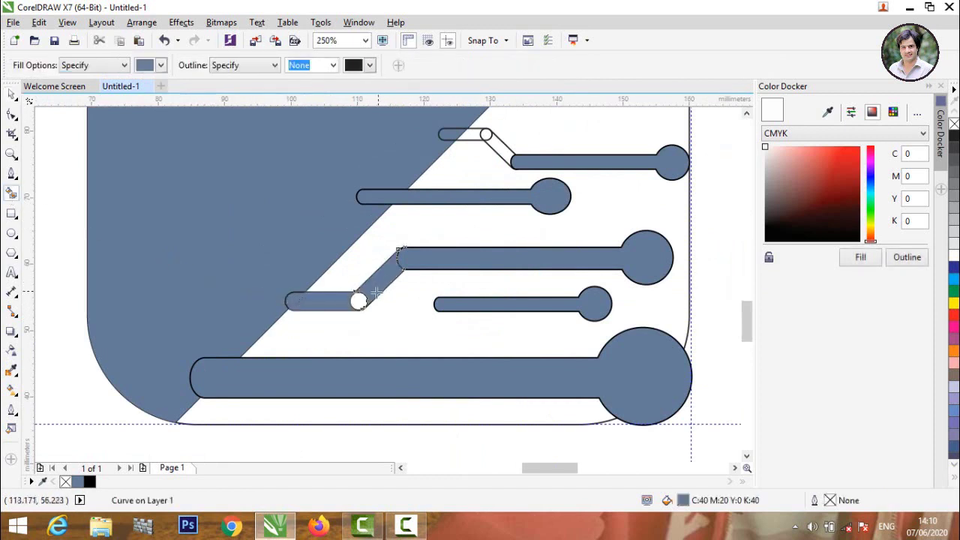
left_click(359, 301)
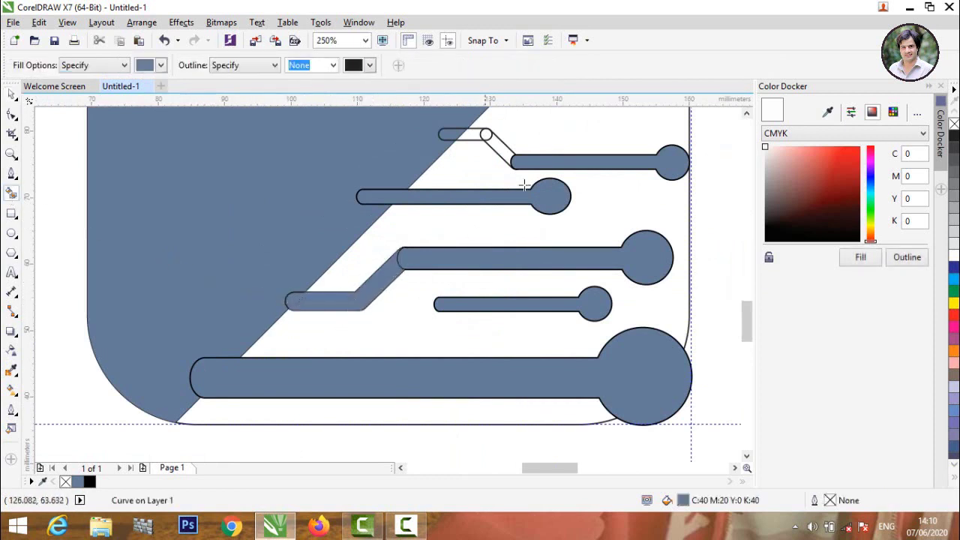
- Smart Fill the outlined segments of the middle and uppermost bent connectors with the same blue-grey colour
left_click(496, 147)
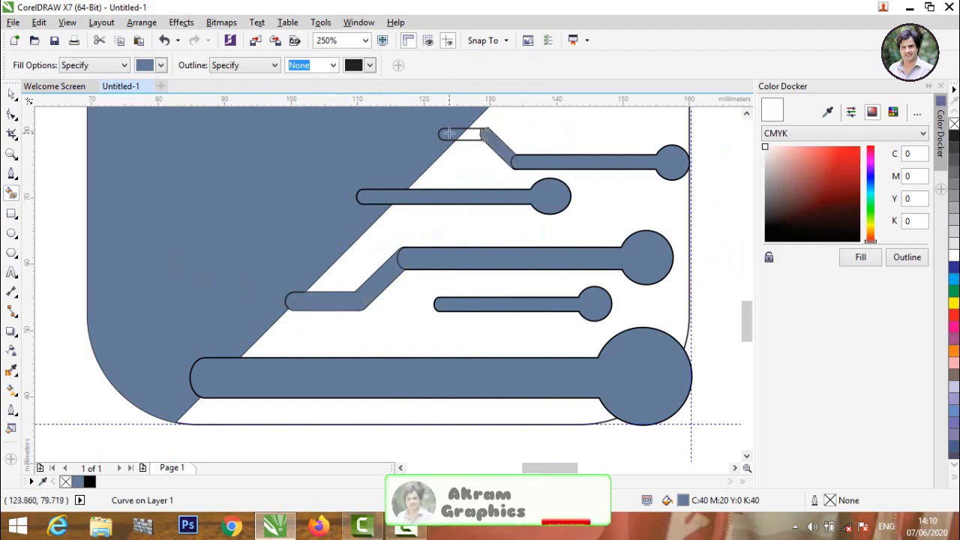
scroll(447, 247, "down", 2)
scroll(486, 178, "down", 2)
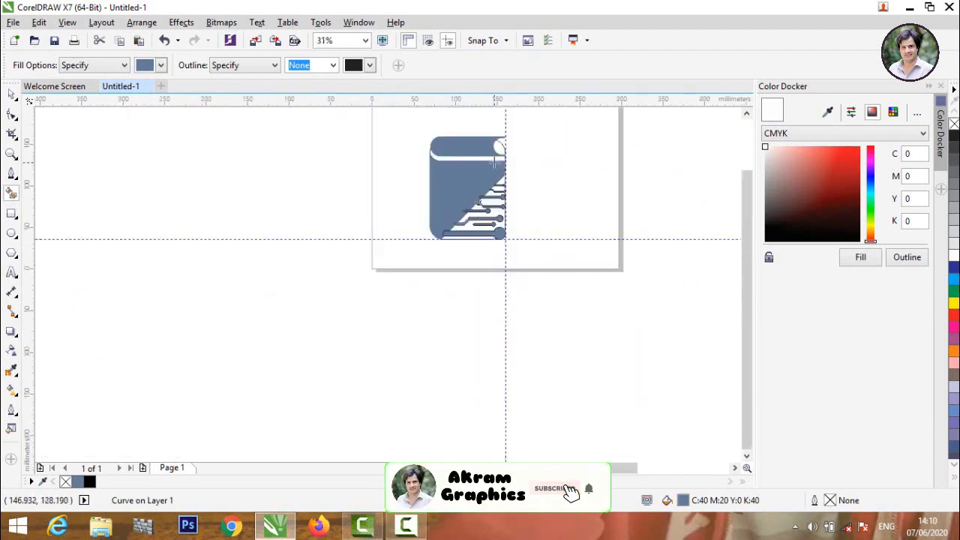
scroll(497, 268, "up", 3)
scroll(480, 263, "up", 3)
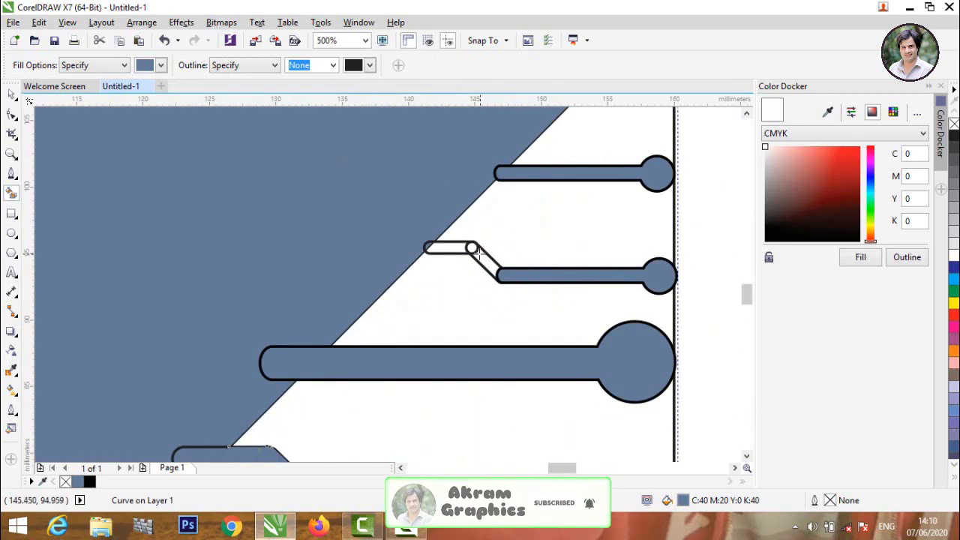
left_click(471, 248)
left_click(448, 246)
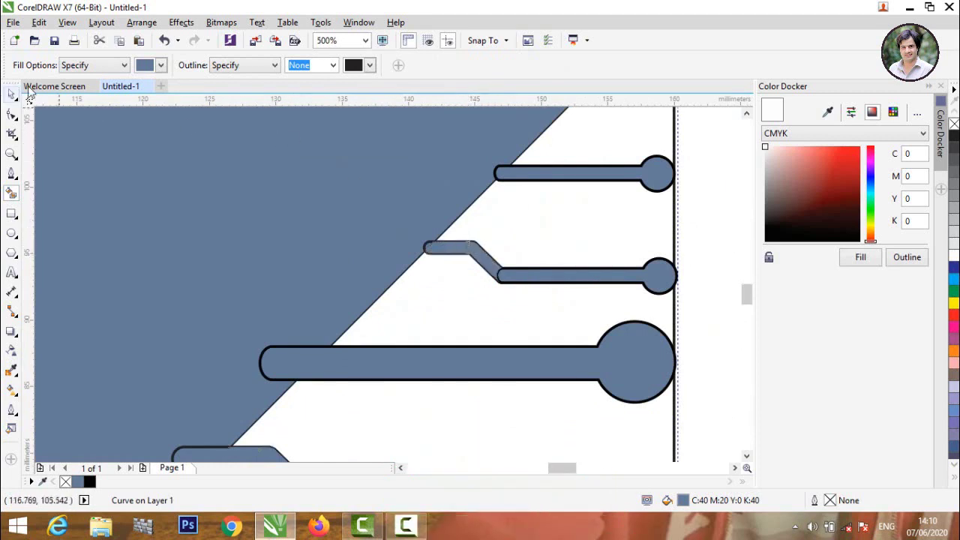
- Weld the filled horizontal and slanted segments of the uppermost bent connector with its pin into one curve
left_click(12, 94)
left_click(546, 230)
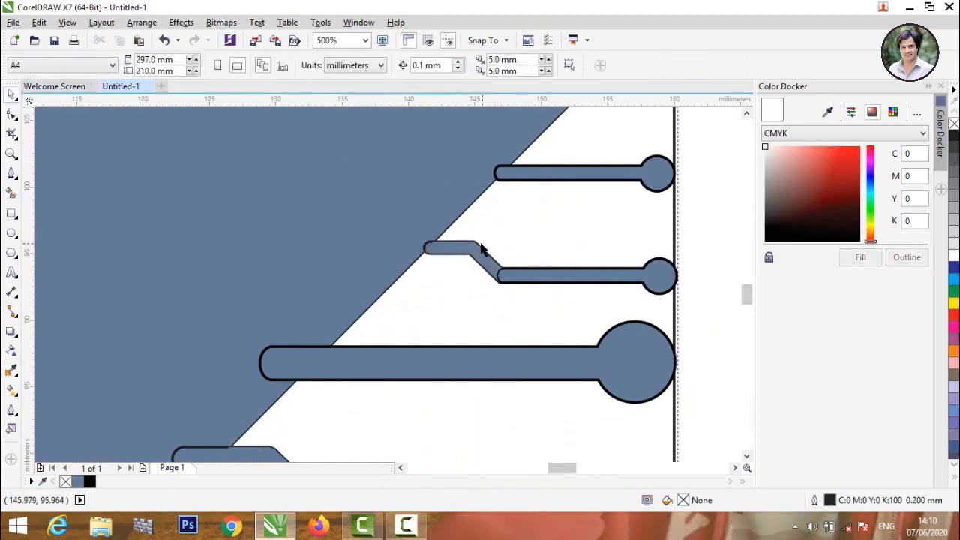
left_click(431, 250)
scroll(429, 248, "up", 2)
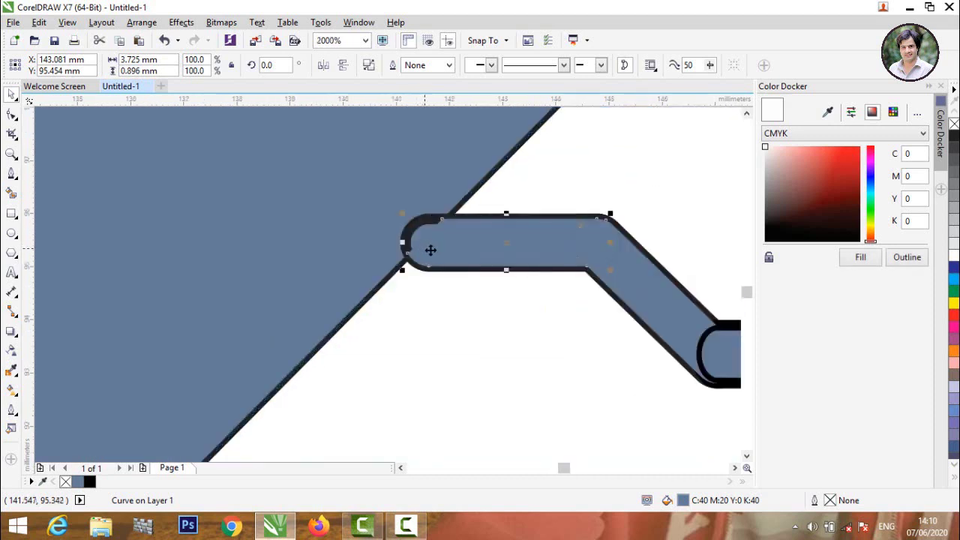
left_click(438, 345)
left_click(473, 226)
scroll(473, 226, "down", 2)
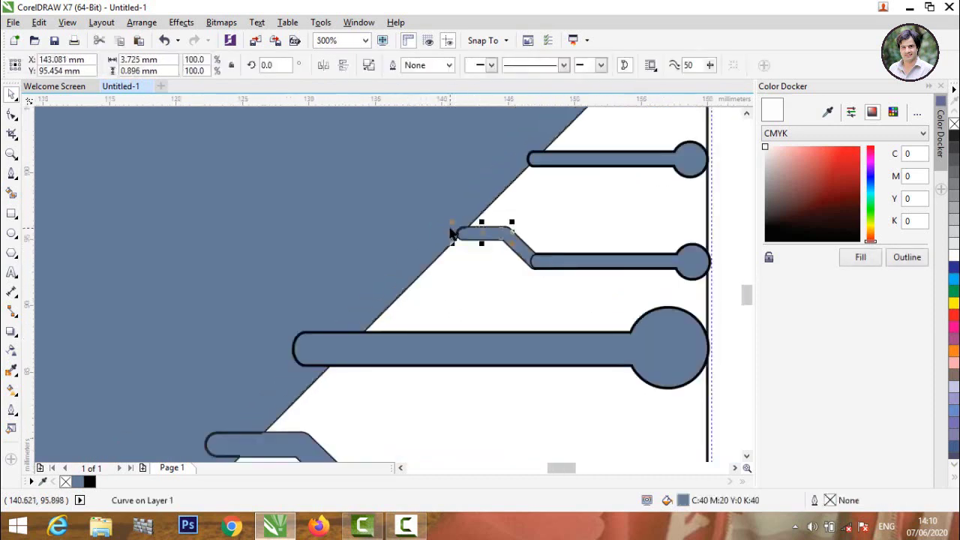
left_click(519, 254, "shift")
left_click(552, 255, "shift")
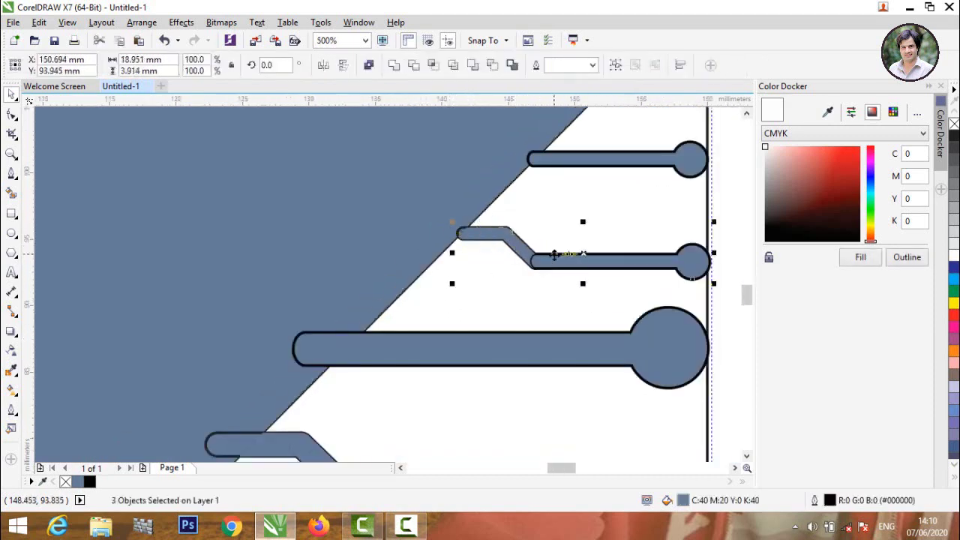
left_click(394, 64)
left_click(465, 276)
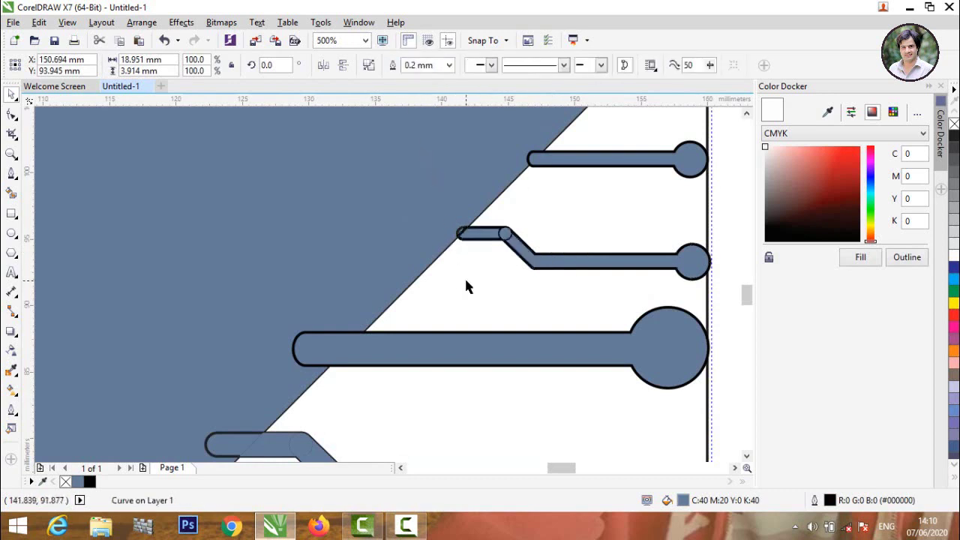
- Weld the filled segments and joint of the middle bent connector with its pin into one curve
scroll(337, 393, "down", 1)
scroll(337, 396, "up", 1)
left_click(313, 378)
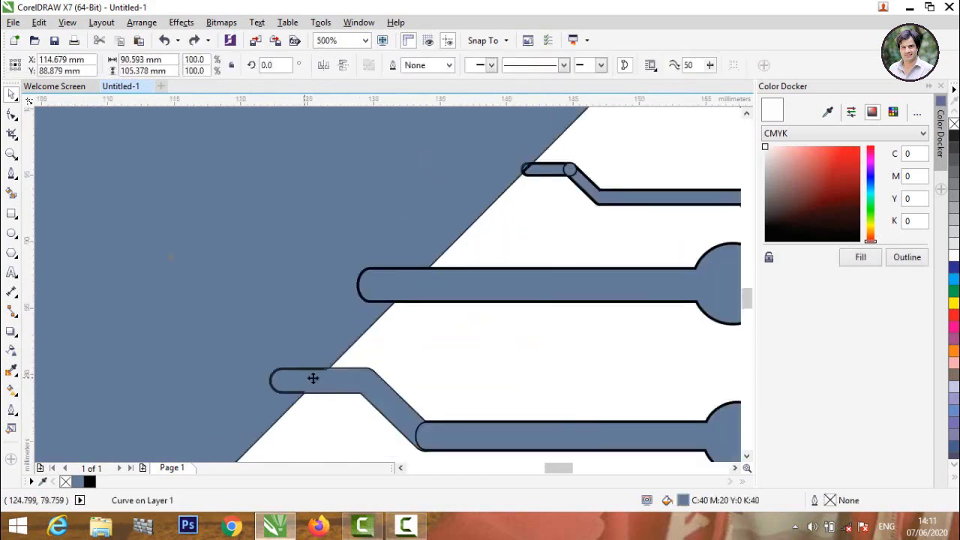
left_click(338, 377)
left_click(368, 381, "shift")
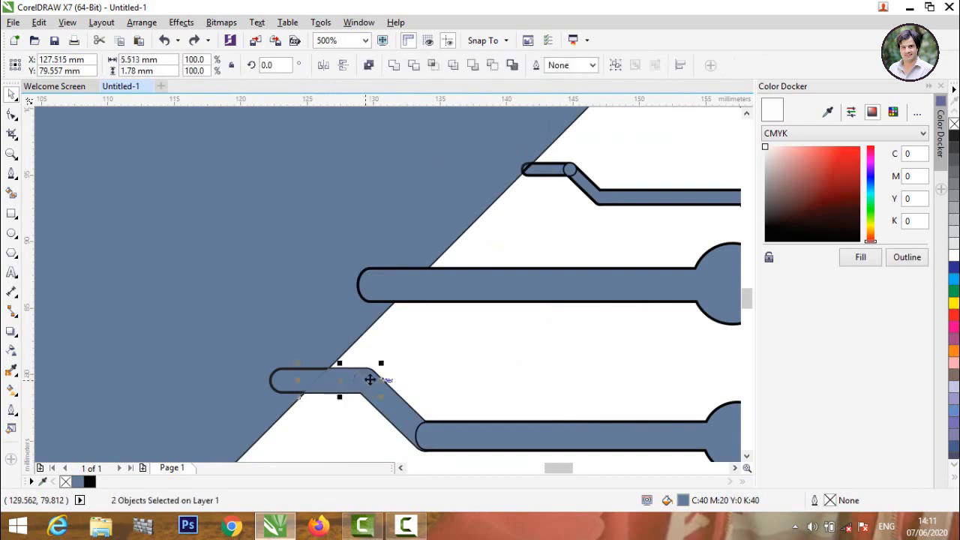
left_click(378, 405, "shift")
left_click(436, 417, "shift")
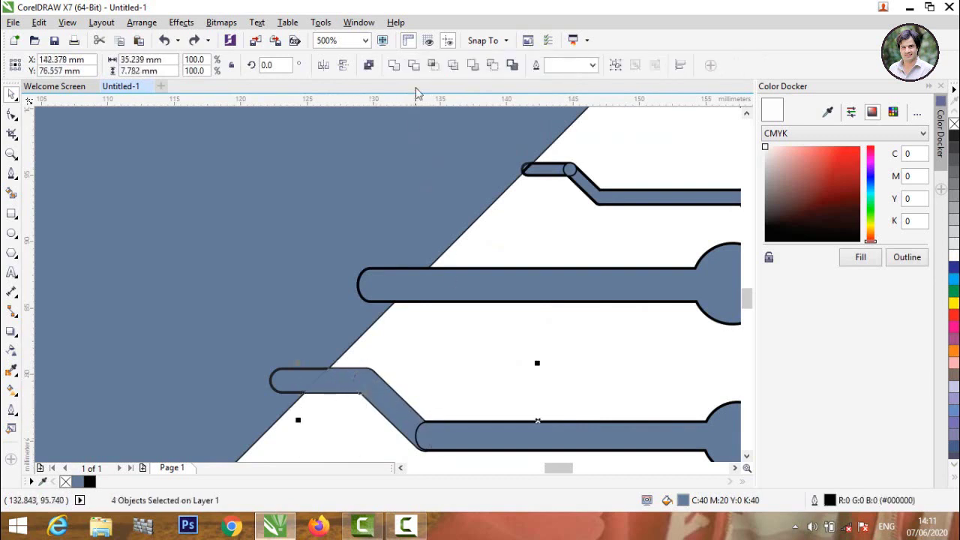
left_click(394, 65)
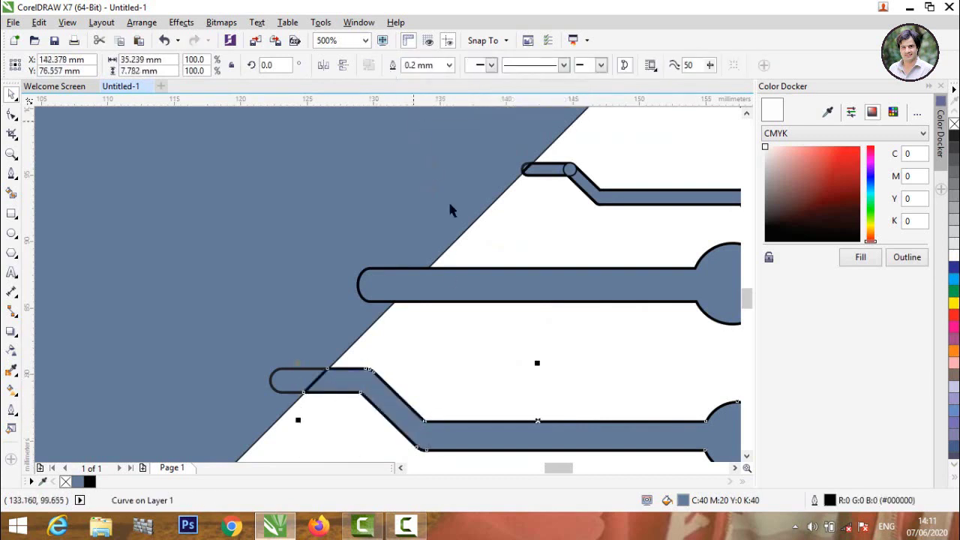
left_click(523, 242)
- Weld the filled segments and joint of the lowest bent connector with its pin into one curve
scroll(433, 236, "down", 4)
scroll(397, 296, "up", 4)
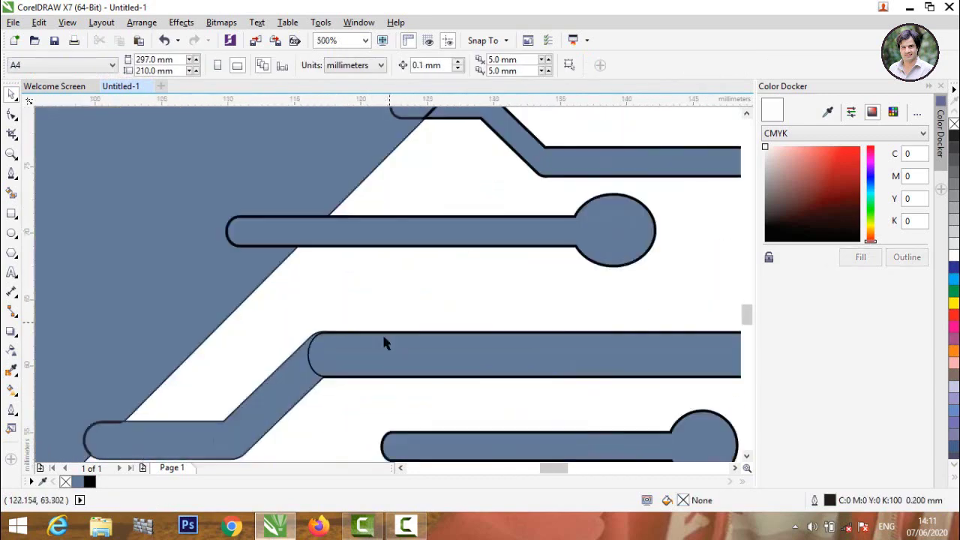
left_click(381, 346)
left_click(279, 381, "shift")
left_click(226, 444, "shift")
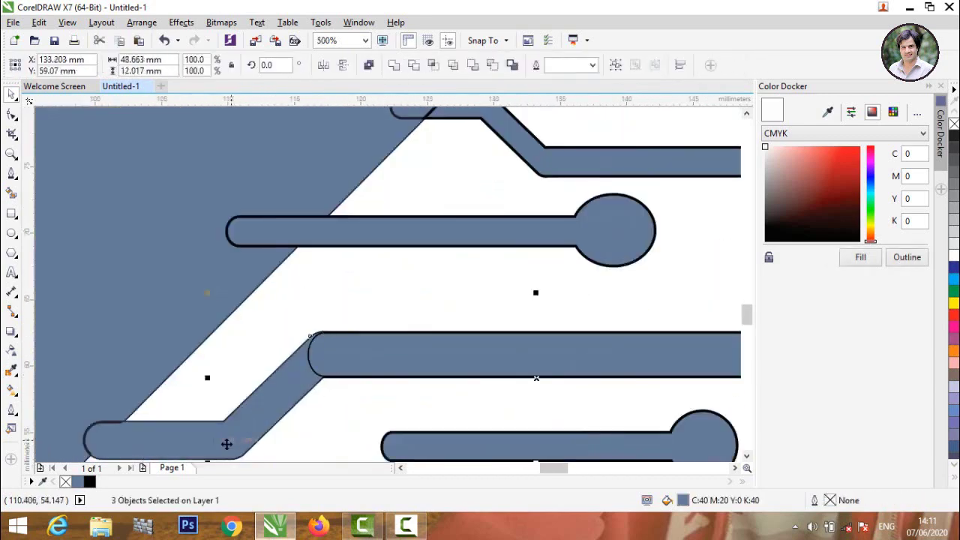
left_click(225, 434, "shift")
left_click(398, 66)
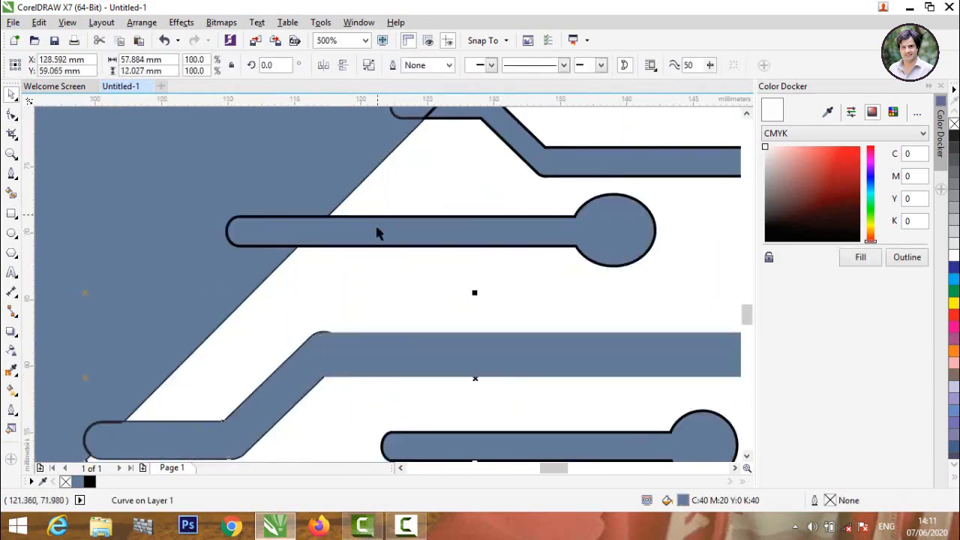
scroll(377, 231, "down", 4)
left_click(380, 342)
- Select all objects of the graphic and set their outline width to None
scroll(377, 360, "down", 3)
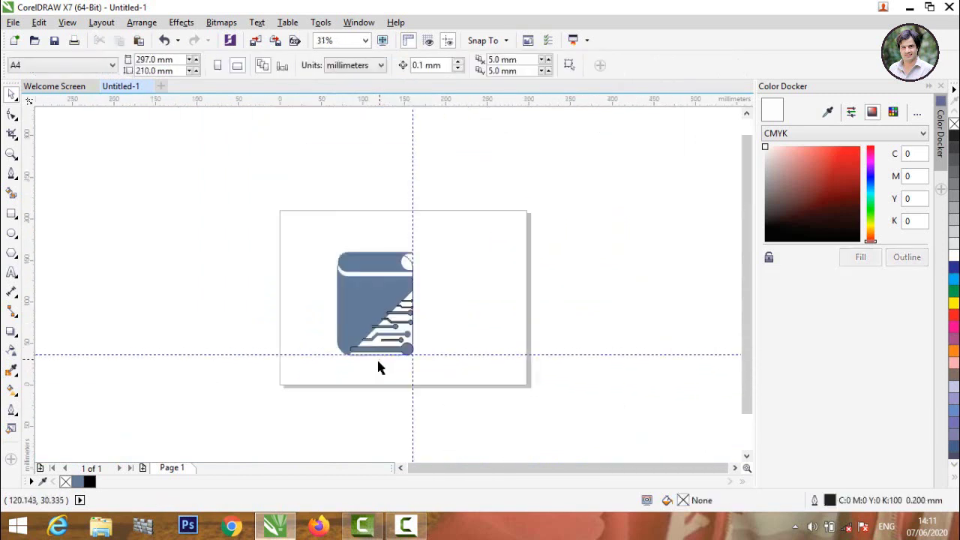
scroll(375, 328, "up", 3)
scroll(358, 302, "down", 2)
scroll(292, 323, "down", 2)
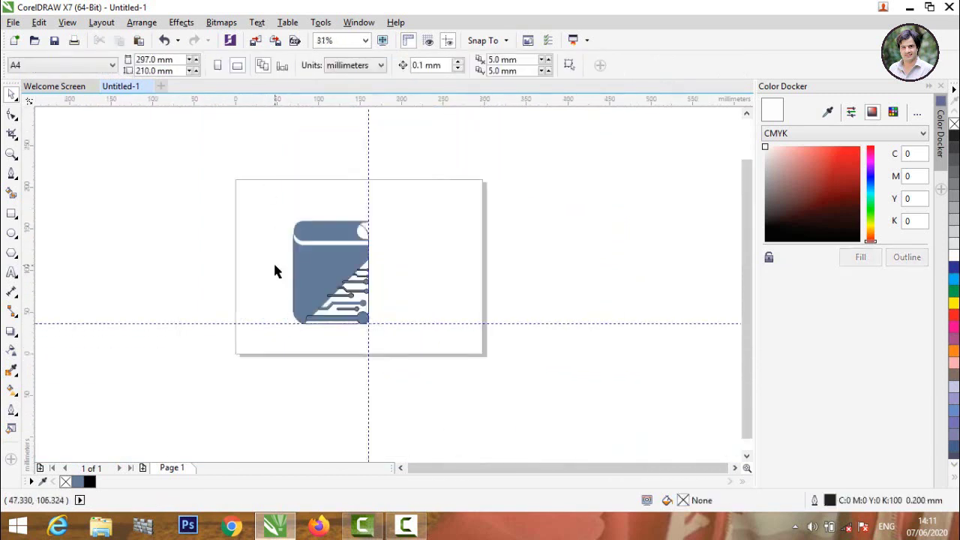
scroll(273, 259, "up", 2)
left_click_drag(474, 316, 535, 420)
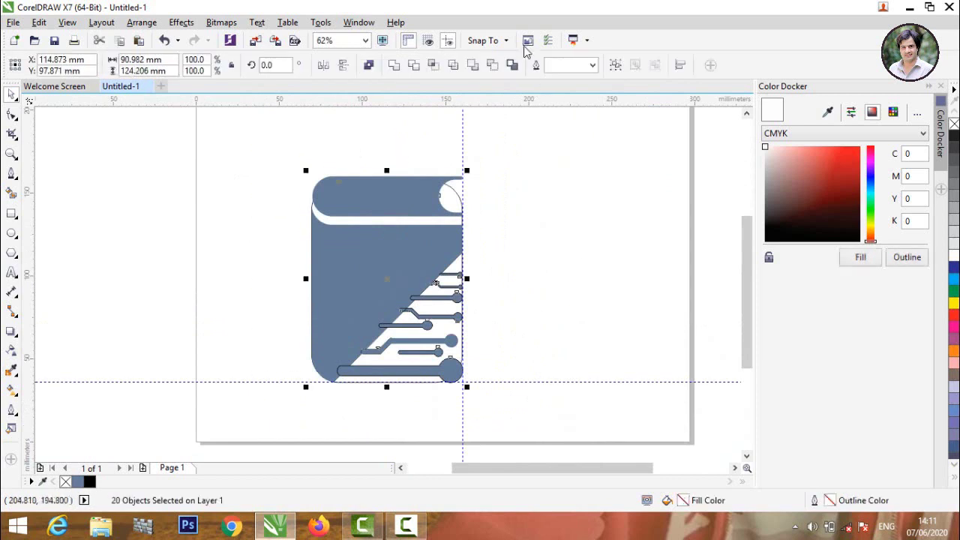
left_click(593, 66)
left_click(558, 77)
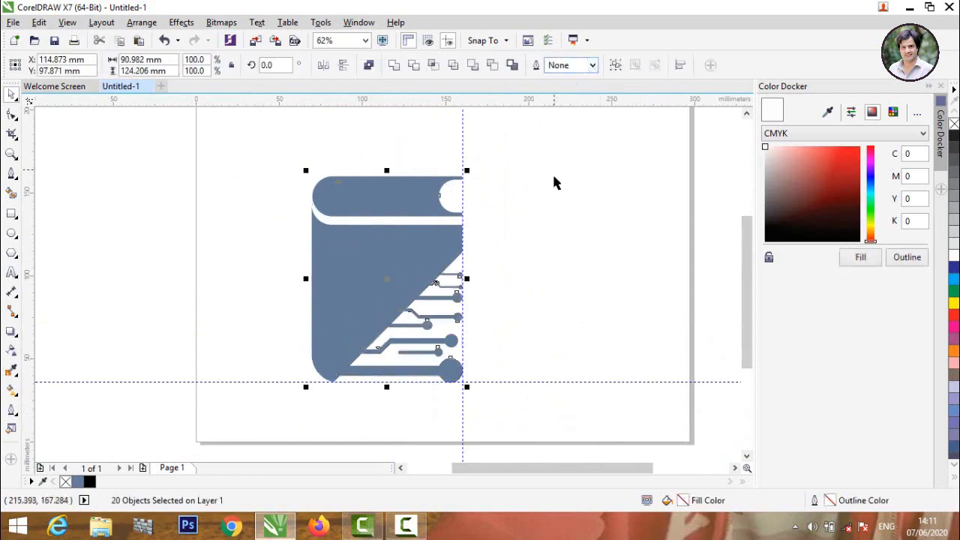
left_click(552, 172)
scroll(518, 304, "up", 2)
scroll(491, 285, "down", 2)
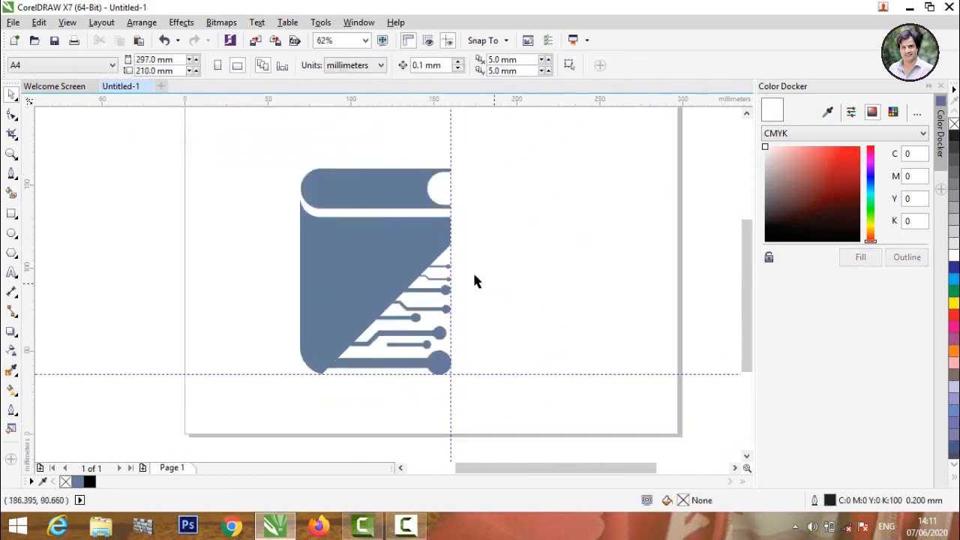
- Delete the vertical and horizontal guidelines around the graphic
left_click(449, 133)
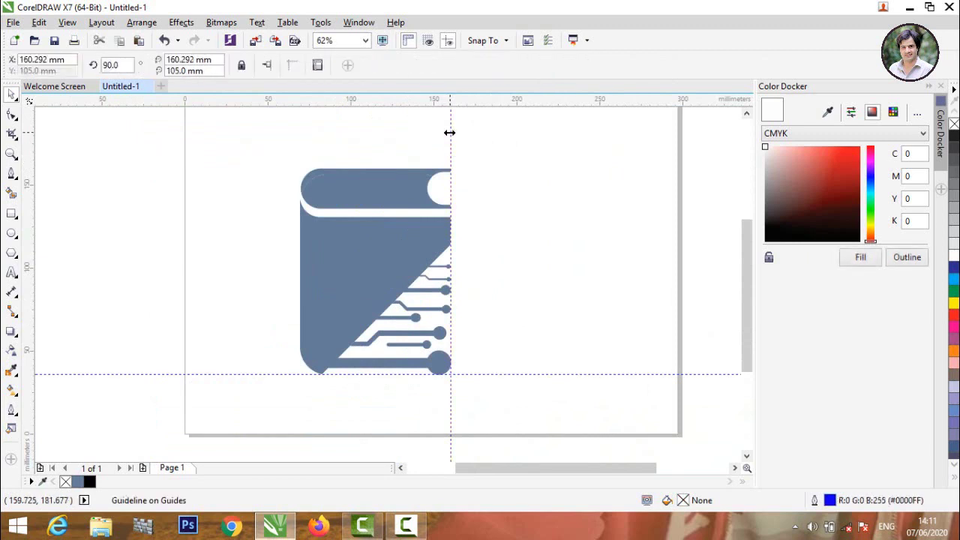
key("Delete")
left_click(533, 374)
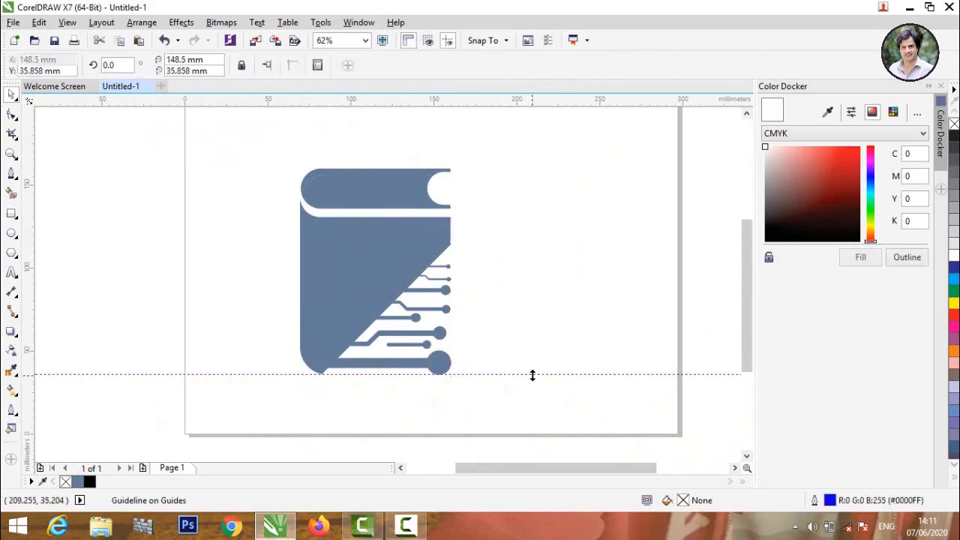
key("Delete")
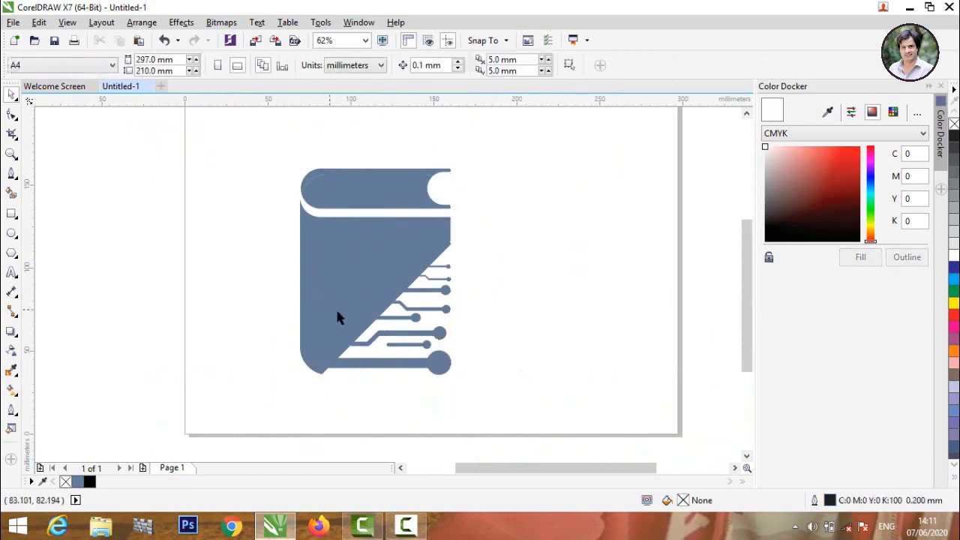
- Move the large bottom pin so that its bar's lower edge meets the bottom of the body's rounded corner
scroll(370, 377, "up", 2)
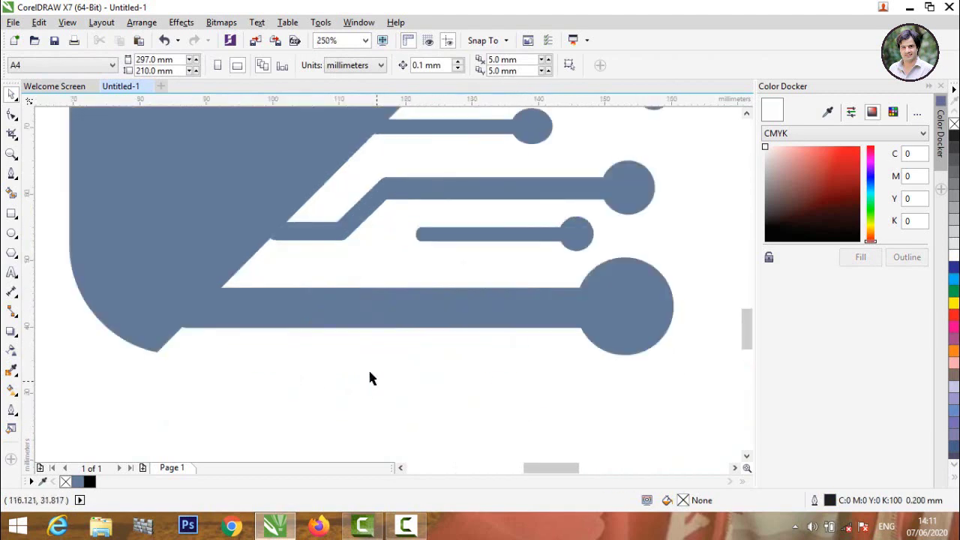
mouse_move(326, 324)
left_mouse_down()
mouse_move(323, 345)
mouse_move(300, 338)
left_mouse_up()
scroll(232, 353, "up", 5)
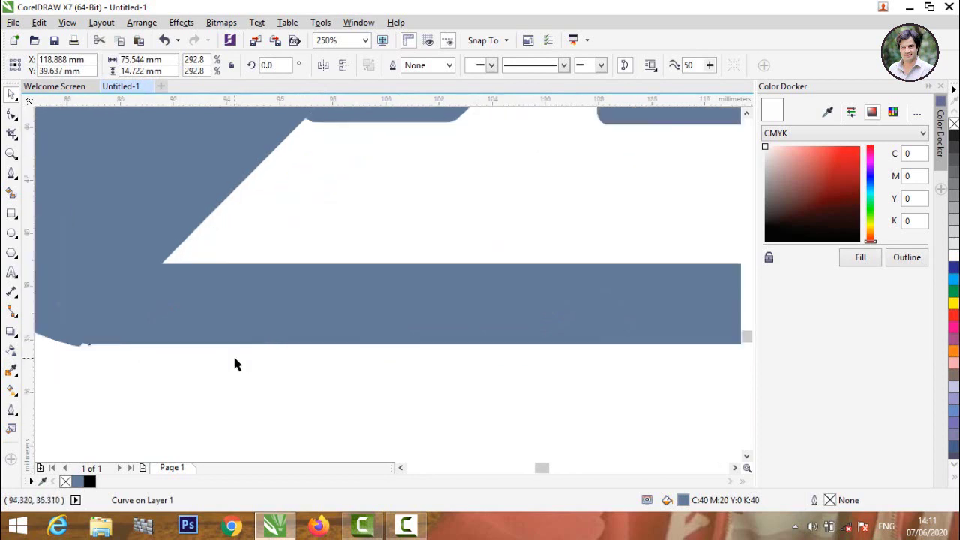
scroll(264, 328, "down", 3)
left_click_drag(187, 306, 187, 310)
scroll(620, 249, "down", 7)
left_click(619, 249)
scroll(542, 239, "up", 2)
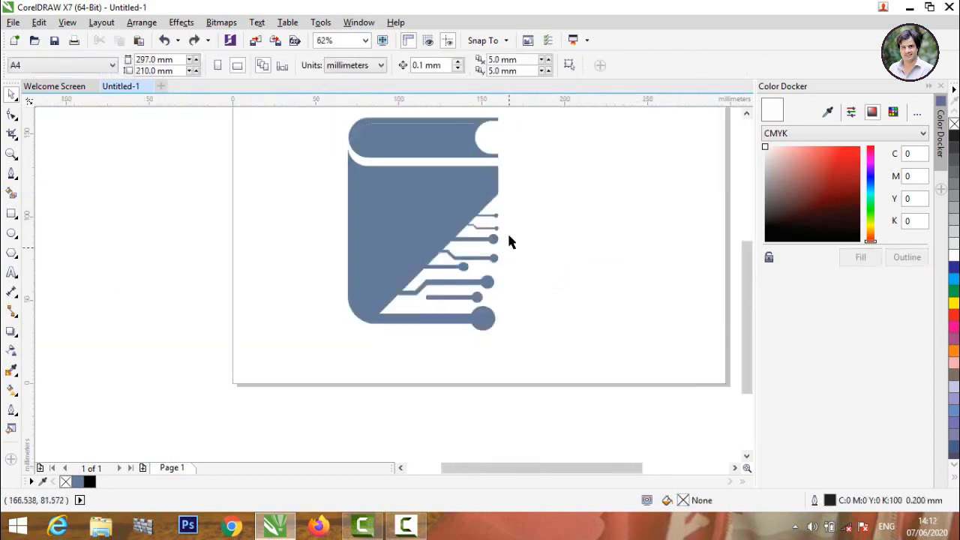
- Fill the main body and all the pins and bent connectors with cyan (C:100 M:0 Y:0 K:0)
left_click(454, 190)
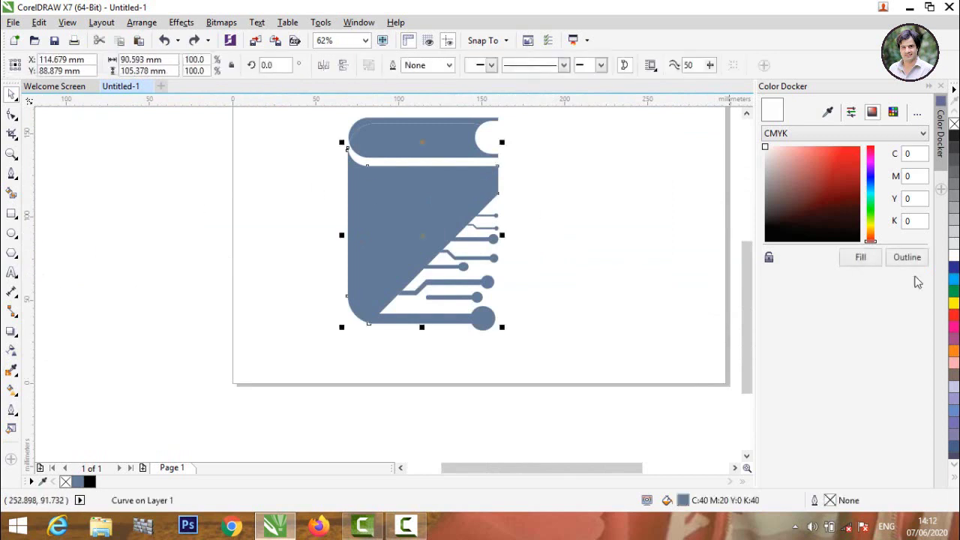
left_click(954, 279)
left_click(489, 238)
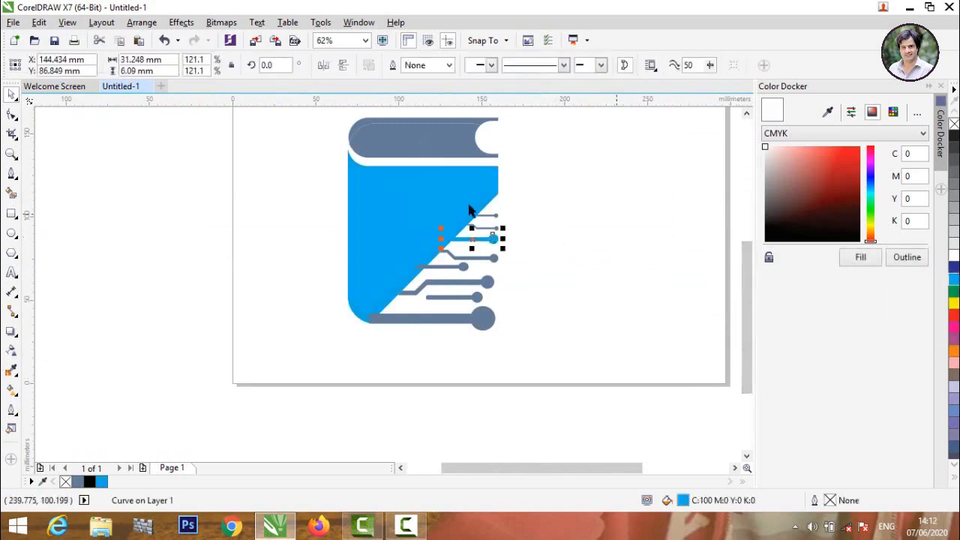
left_click(489, 234)
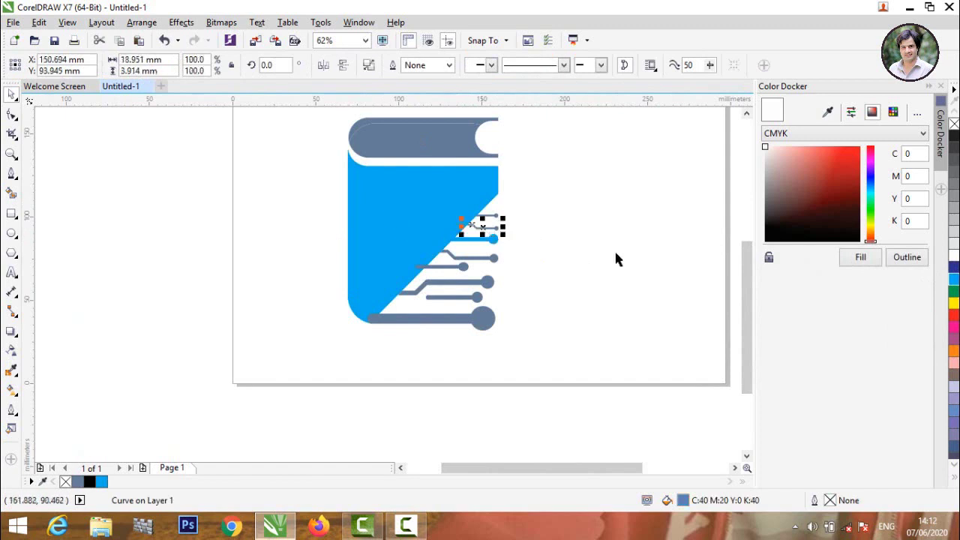
left_click(954, 279)
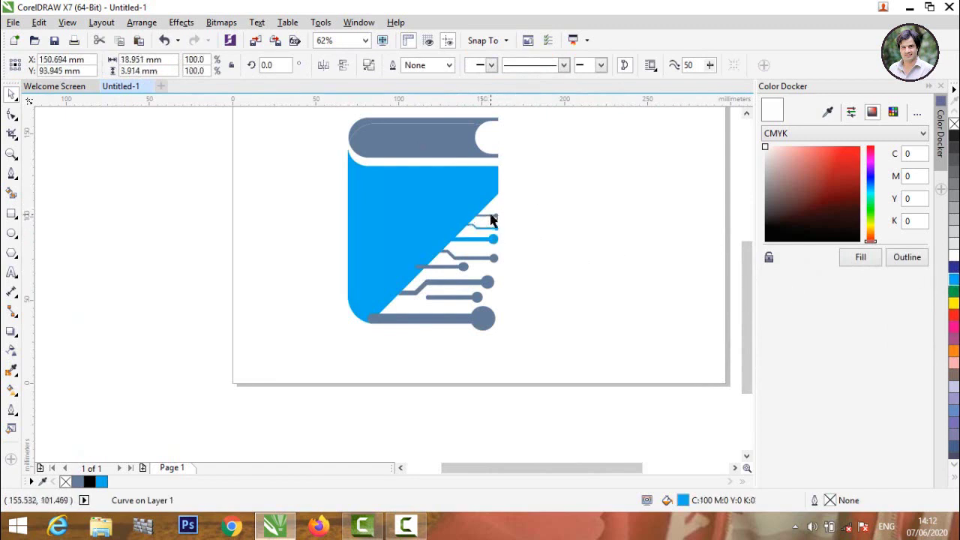
key("ctrl+z")
left_click(954, 279)
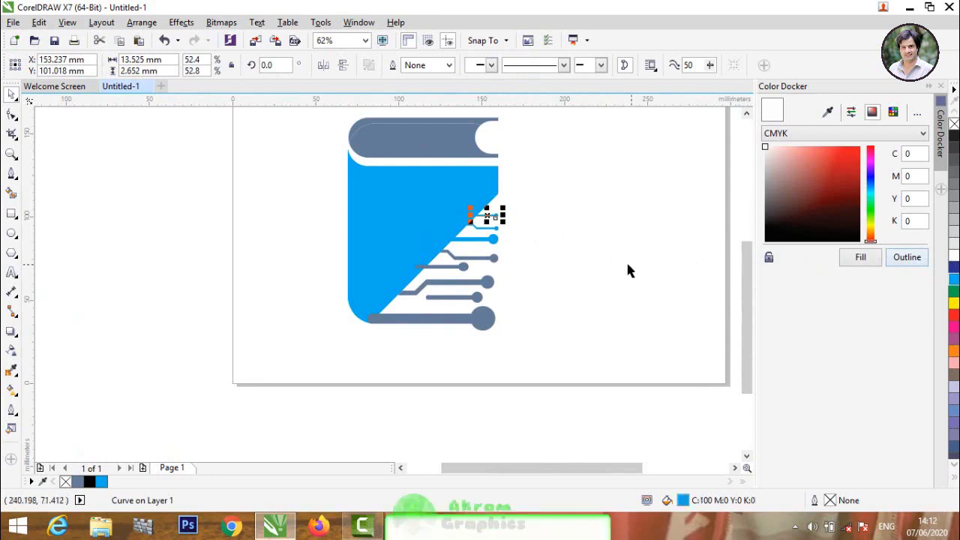
left_click_drag(530, 341, 348, 240)
left_click(360, 106)
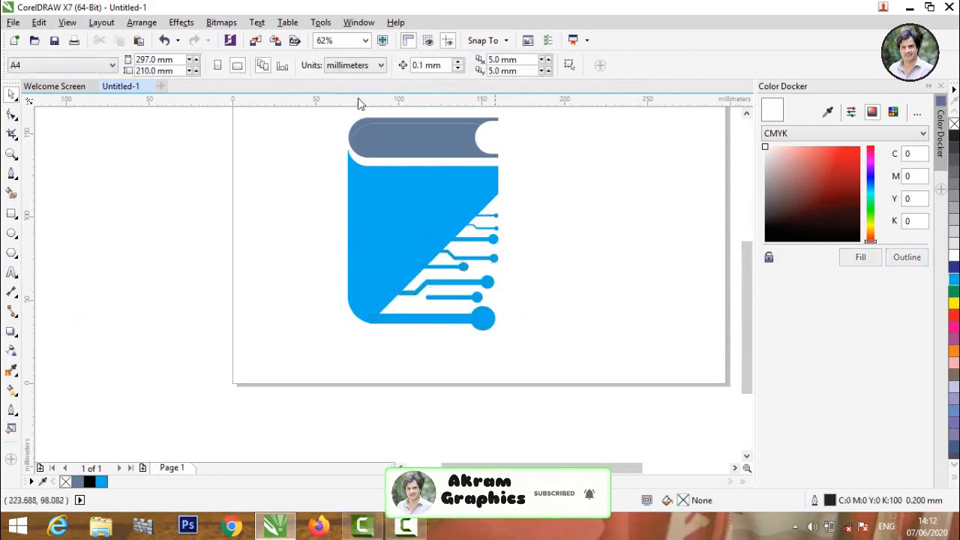
- Fill both parts of the rounded bar above the body with dark blue (C:100 M:100 Y:0 K:0)
left_click(412, 139)
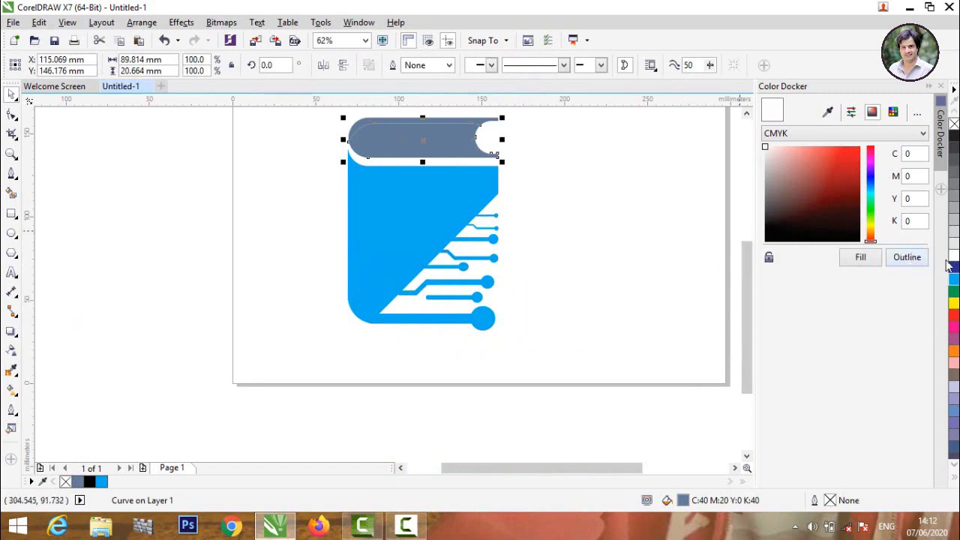
key("Escape")
left_click(446, 122)
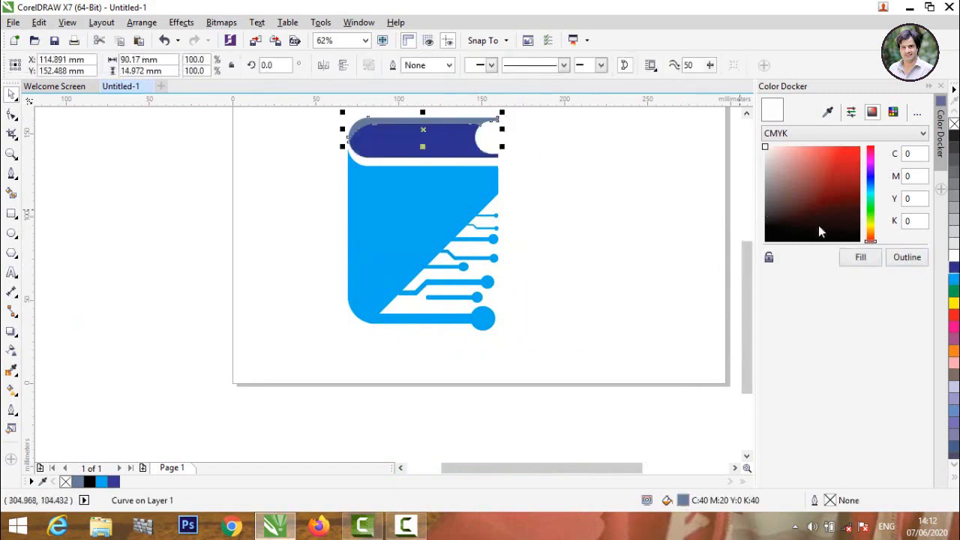
left_click(955, 268)
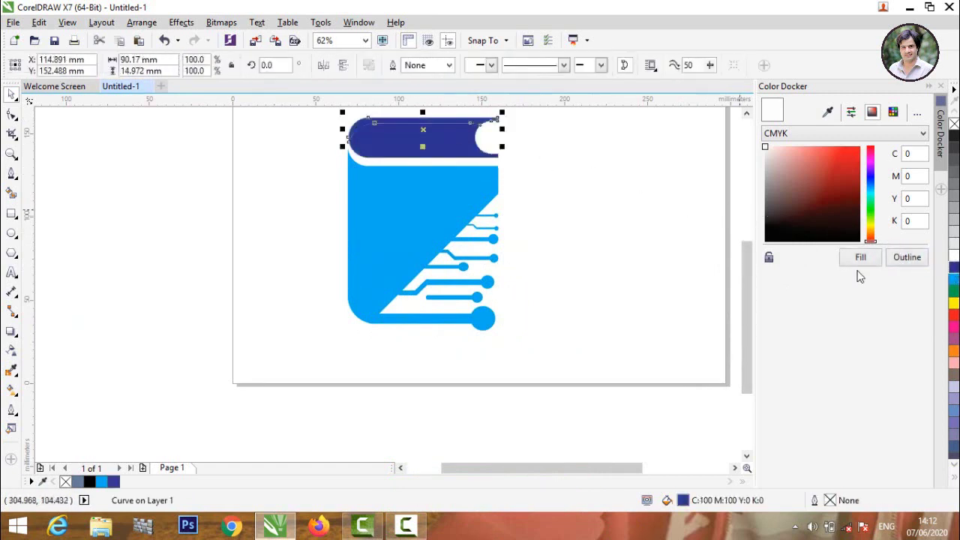
left_click(601, 271)
scroll(417, 183, "up", 2)
scroll(399, 251, "down", 2)
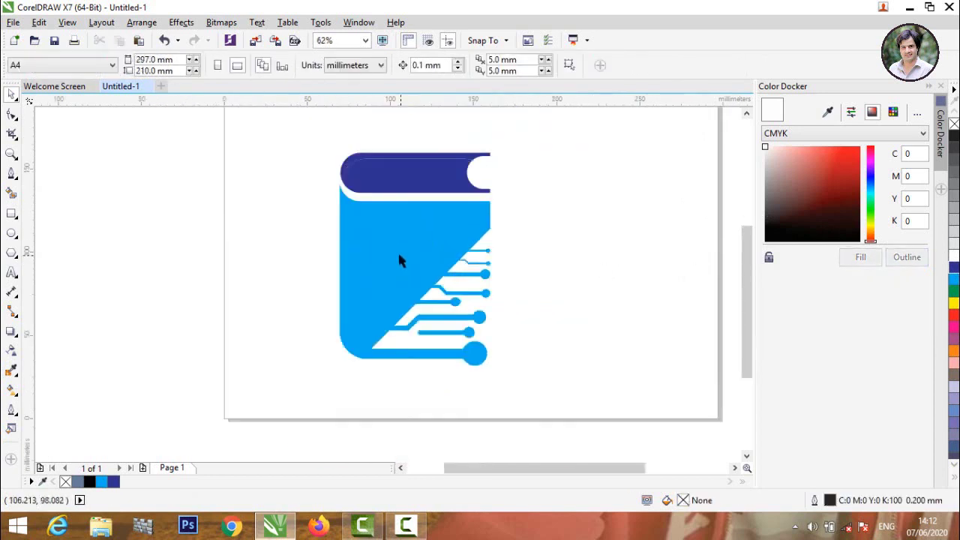
- Weld the two dark blue parts of the rounded top bar into one shape
left_click_drag(290, 120, 549, 209)
left_click_drag(308, 128, 547, 216)
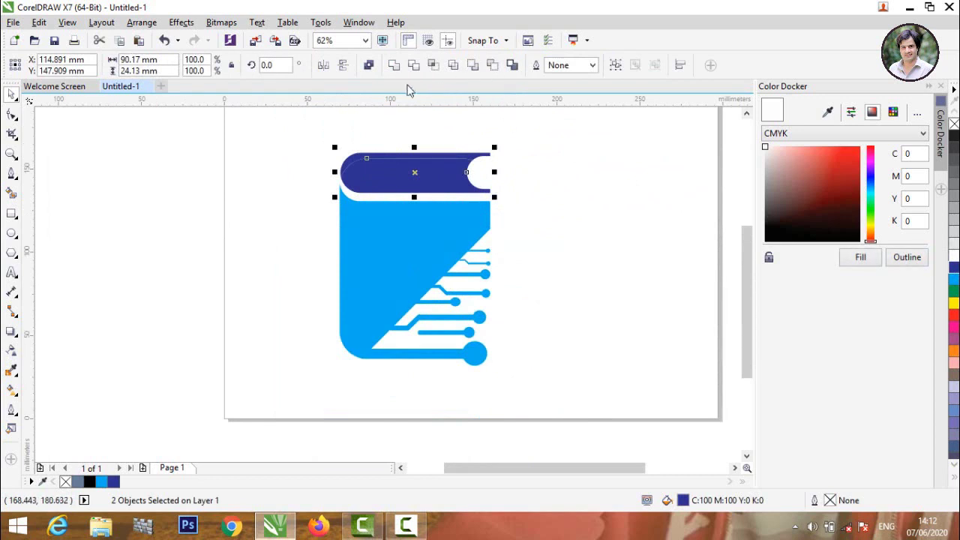
left_click(394, 66)
key("Escape")
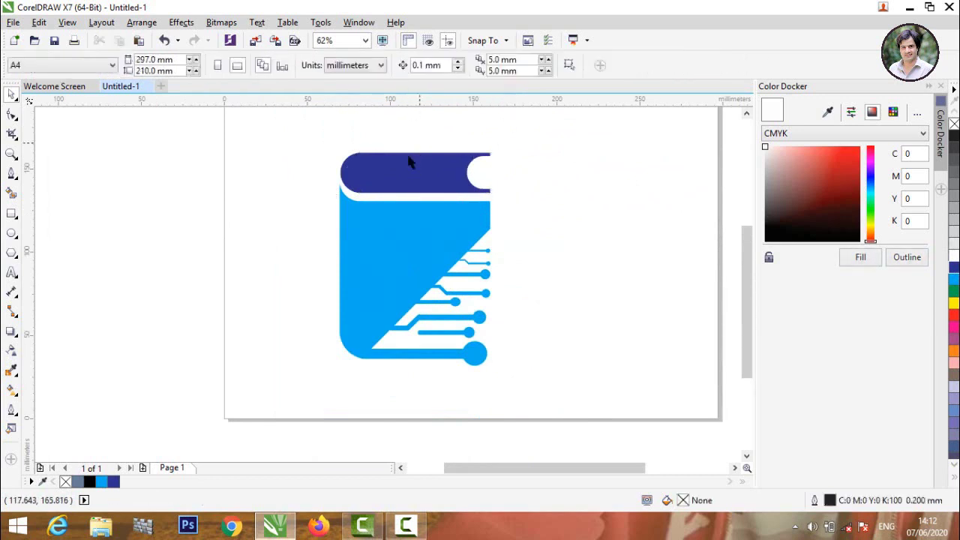
- Add the artistic text "DIGITAL BOOK" below the book graphic
scroll(260, 282, "down", 3)
scroll(234, 278, "up", 2)
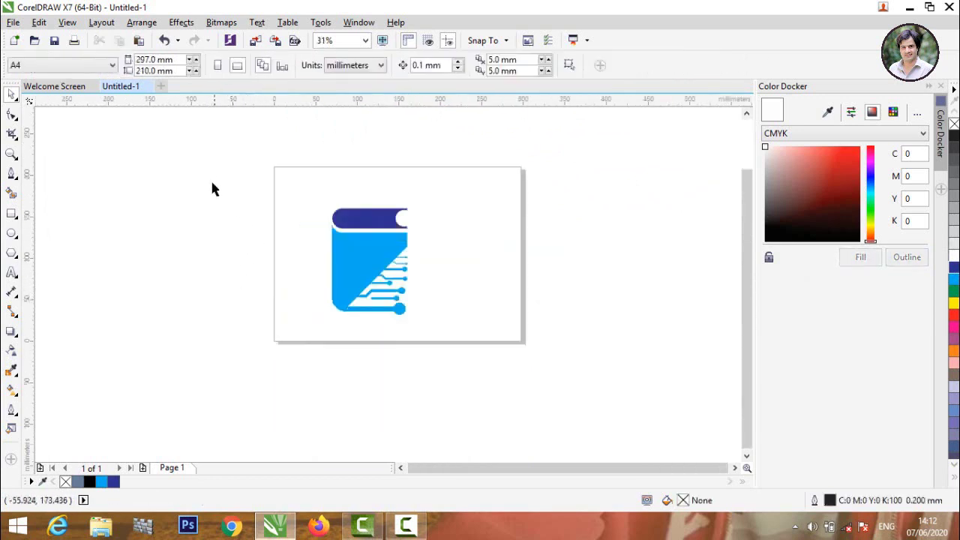
scroll(315, 300, "up", 2)
scroll(405, 332, "down", 2)
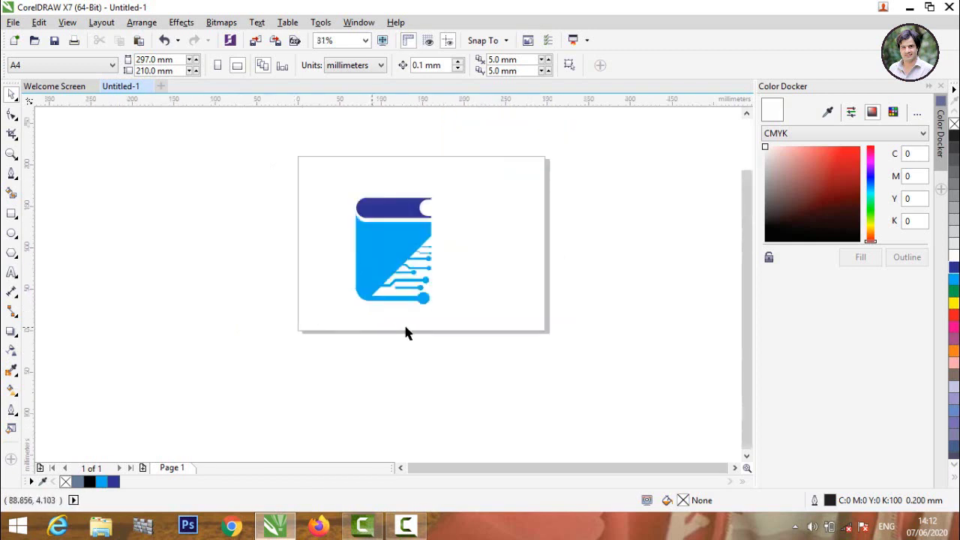
scroll(403, 332, "up", 2)
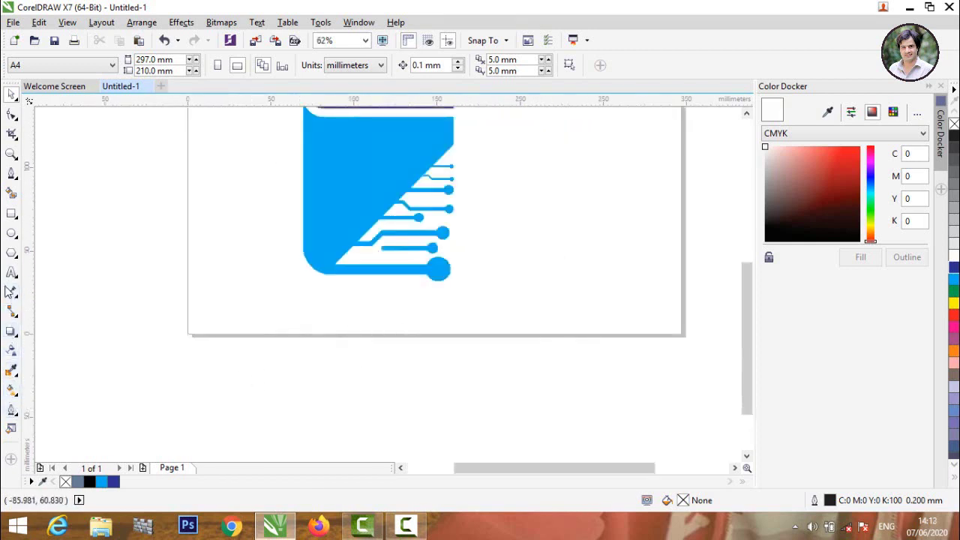
left_click(12, 275)
left_click(227, 330)
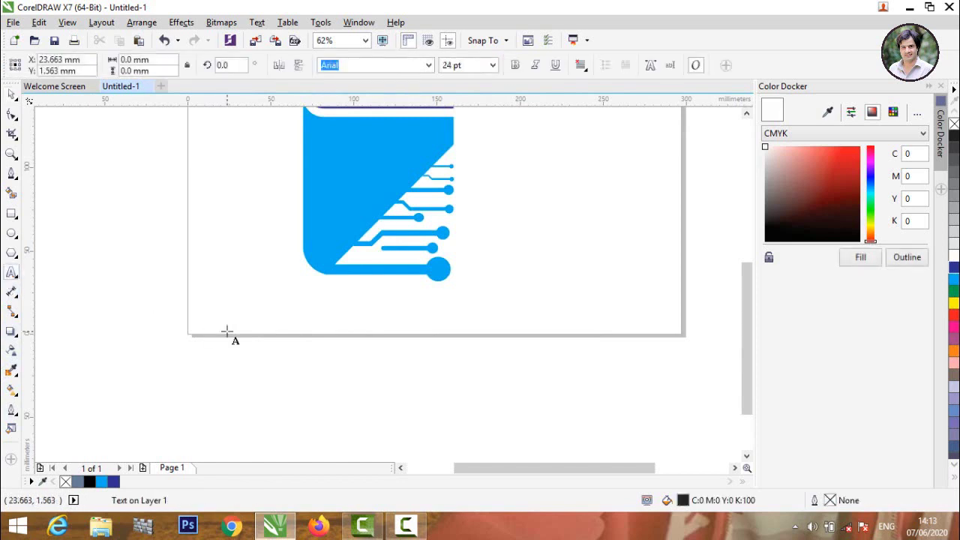
type("DIGITAL BOOK")
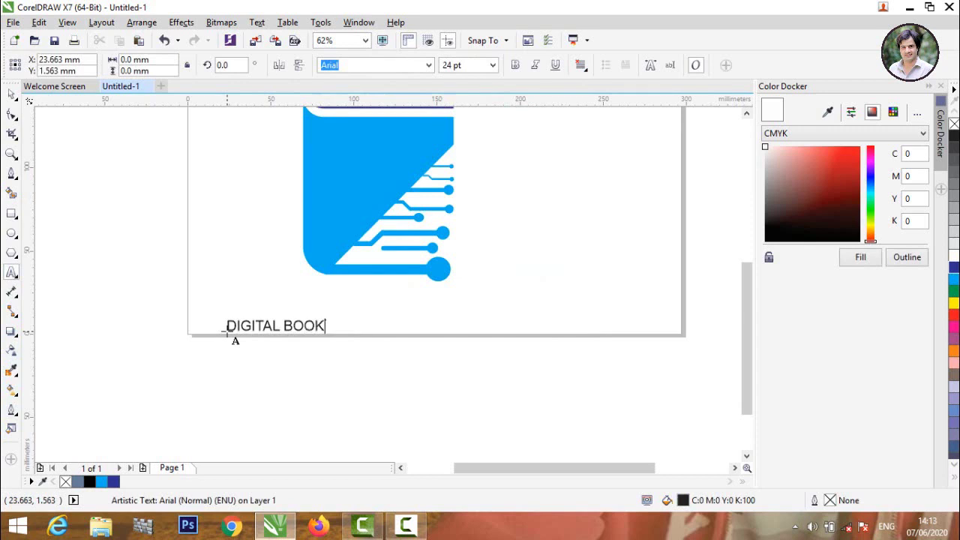
- Set the font of the whole DIGITAL BOOK text to Arial Rounded MT Bold
left_click(310, 316)
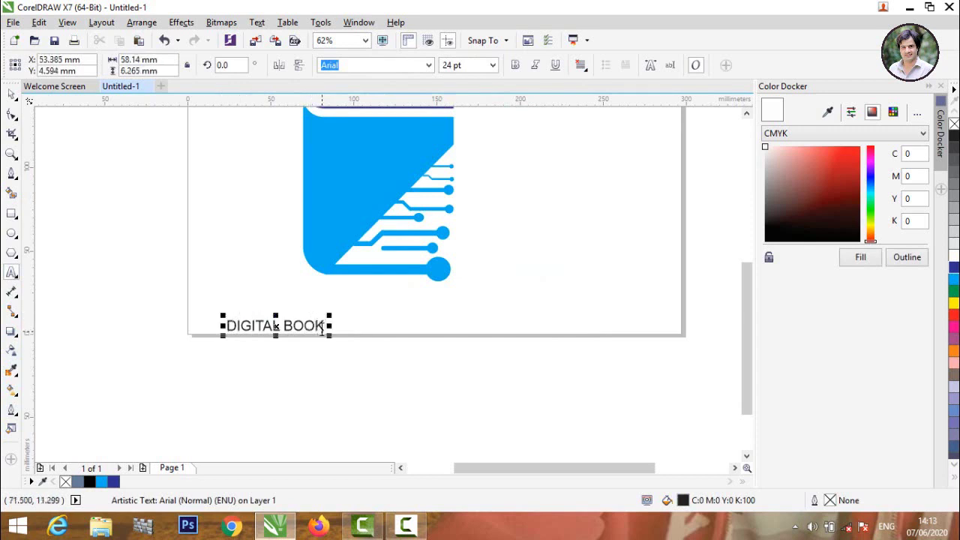
left_click_drag(302, 335, 234, 338)
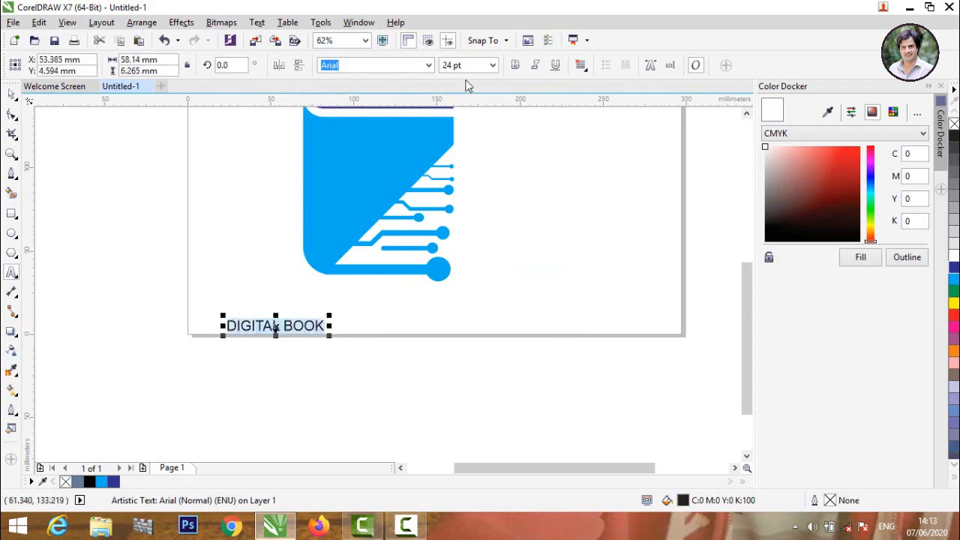
left_click(429, 66)
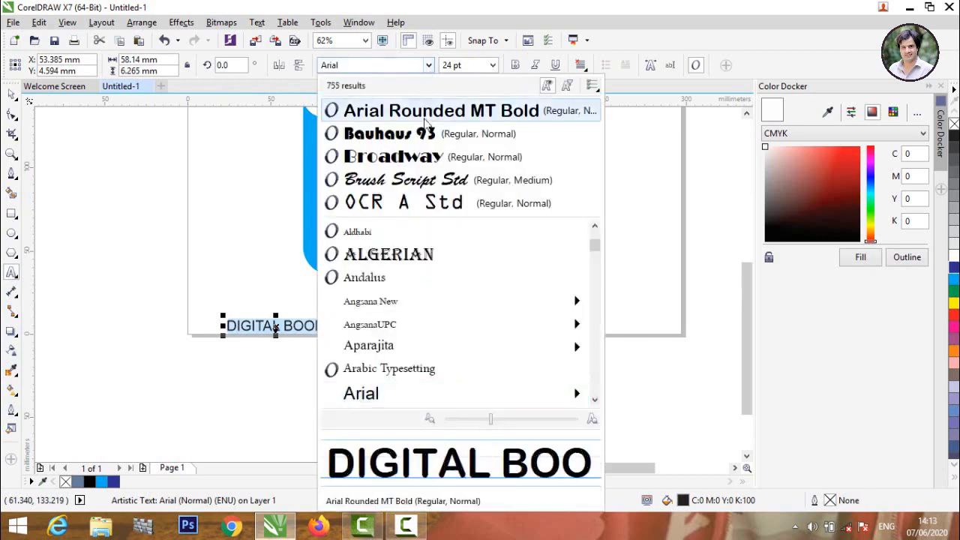
left_click(390, 225)
left_click(11, 96)
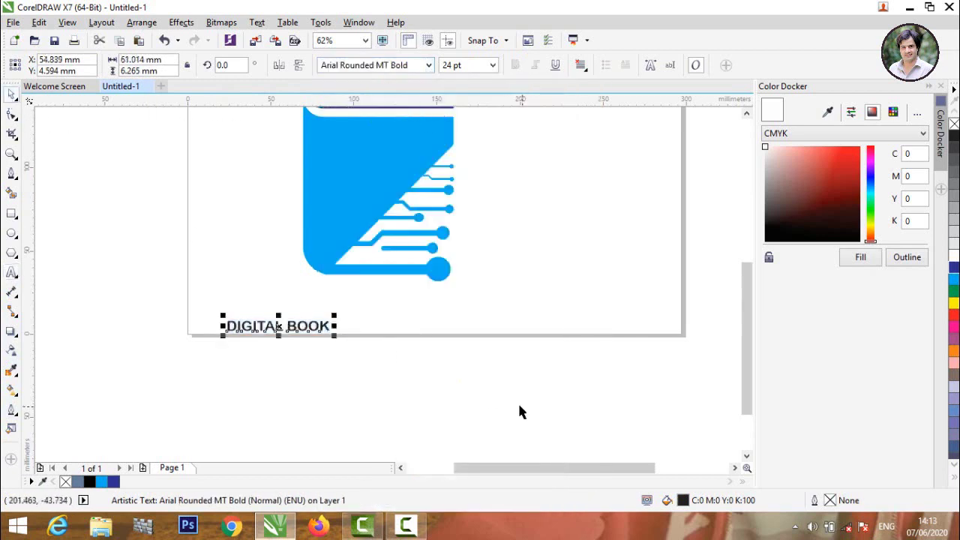
- Enlarge the DIGITAL BOOK text to about 132 mm wide beneath the book and fill it with dark blue (C:100 M:100 Y:0 K:0)
left_click_drag(334, 335, 454, 395)
left_click_drag(384, 336, 419, 331)
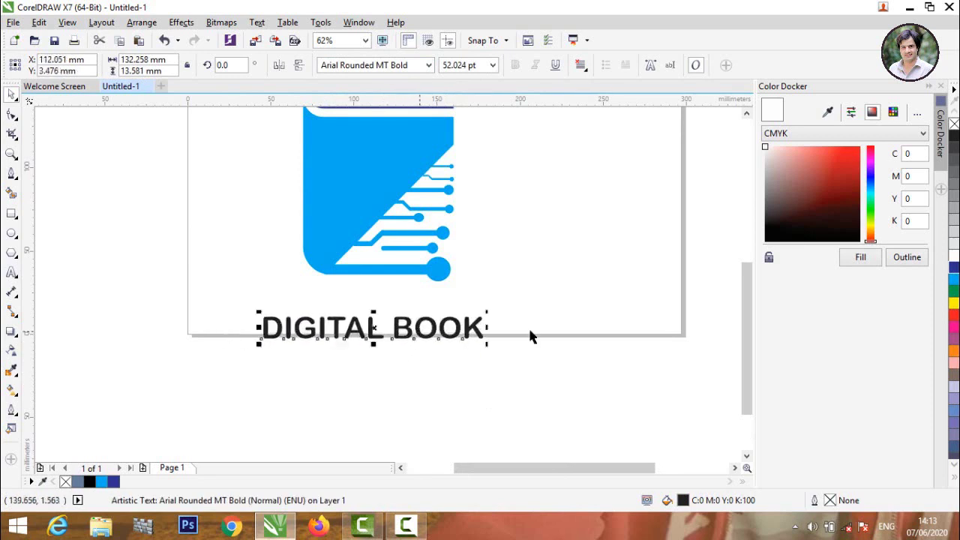
left_click(953, 267)
left_click(543, 306)
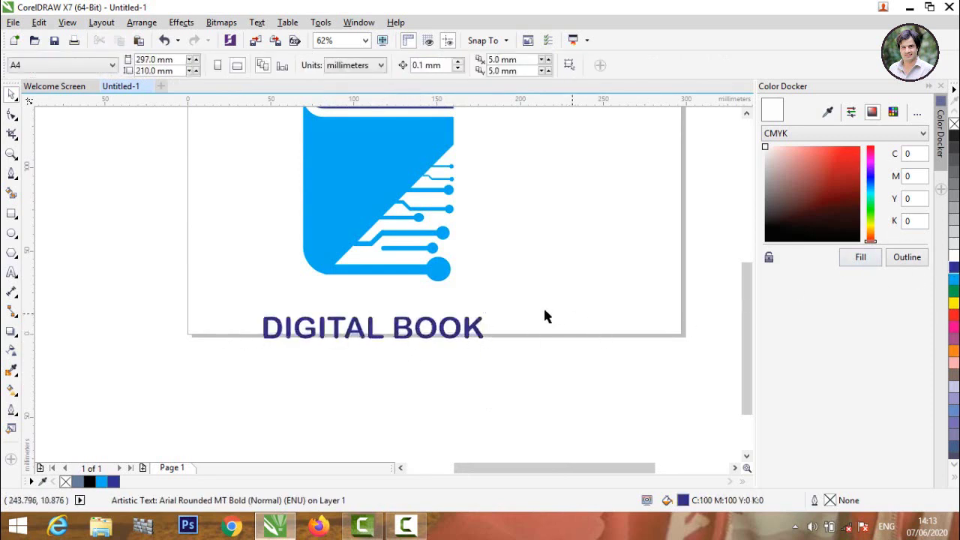
- Move the DIGITAL BOOK text up, closer beneath the book graphic, and fill it with cyan
left_click_drag(411, 332, 416, 310)
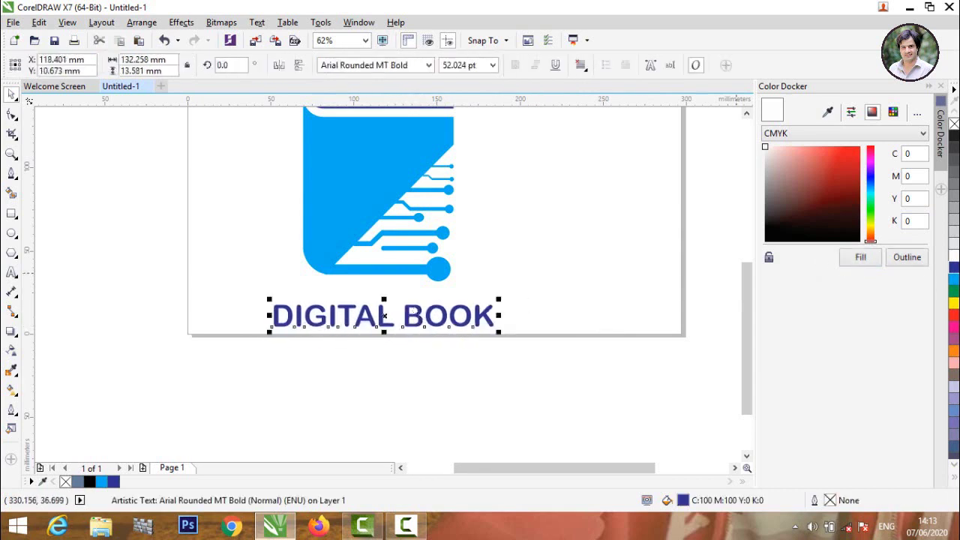
left_click(953, 279)
left_click(471, 280)
scroll(471, 280, "down", 2)
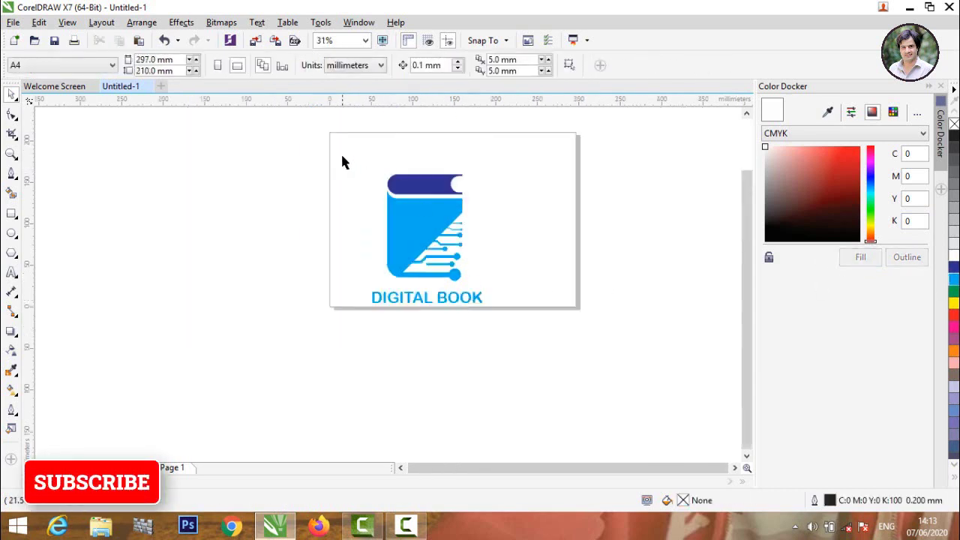
- Group the whole artwork and export only the selected group to the Desktop as the PNG file Untitled-1
key("ctrl+a")
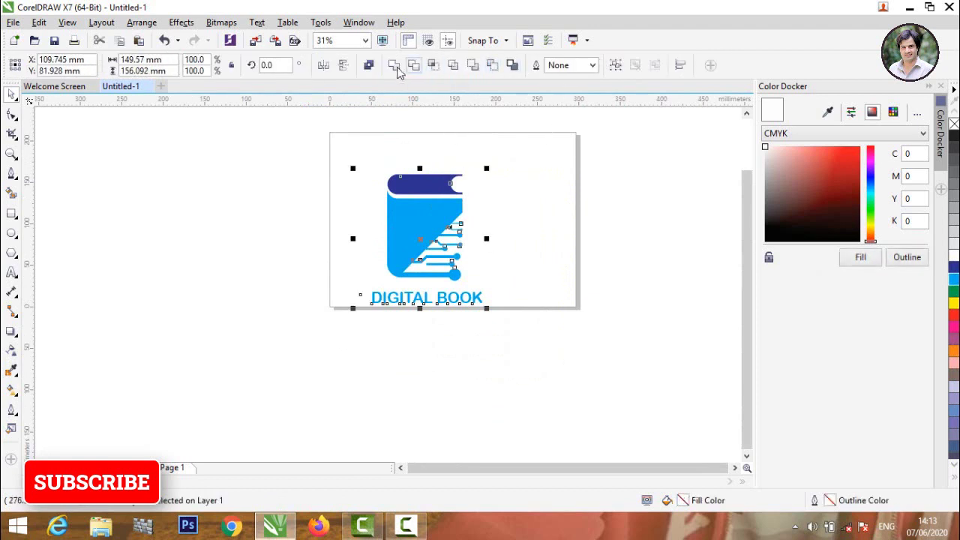
left_click(613, 68)
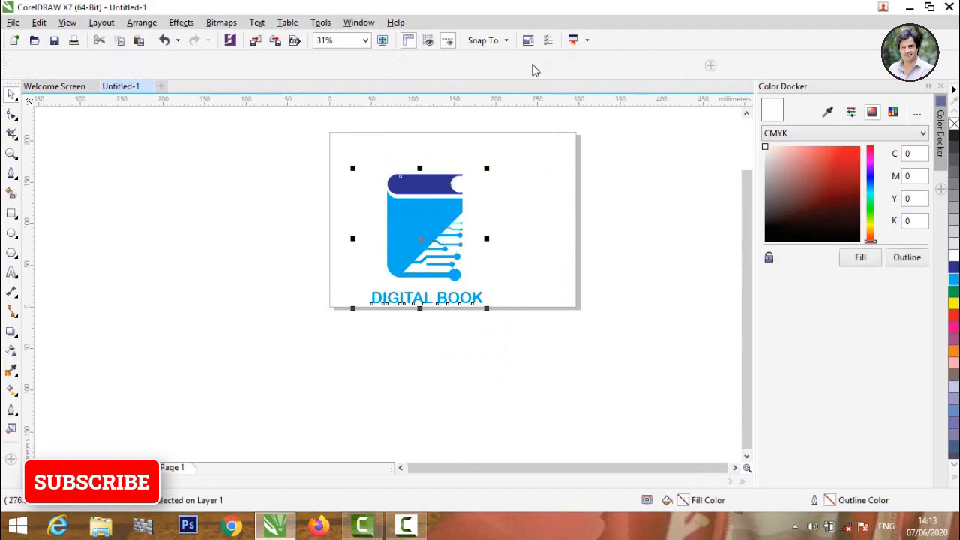
left_click(15, 23)
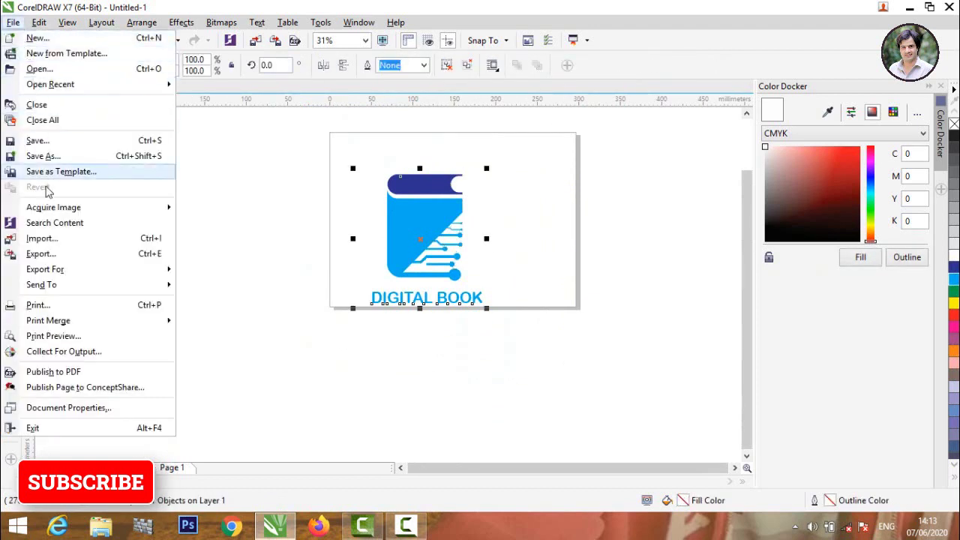
left_click(56, 255)
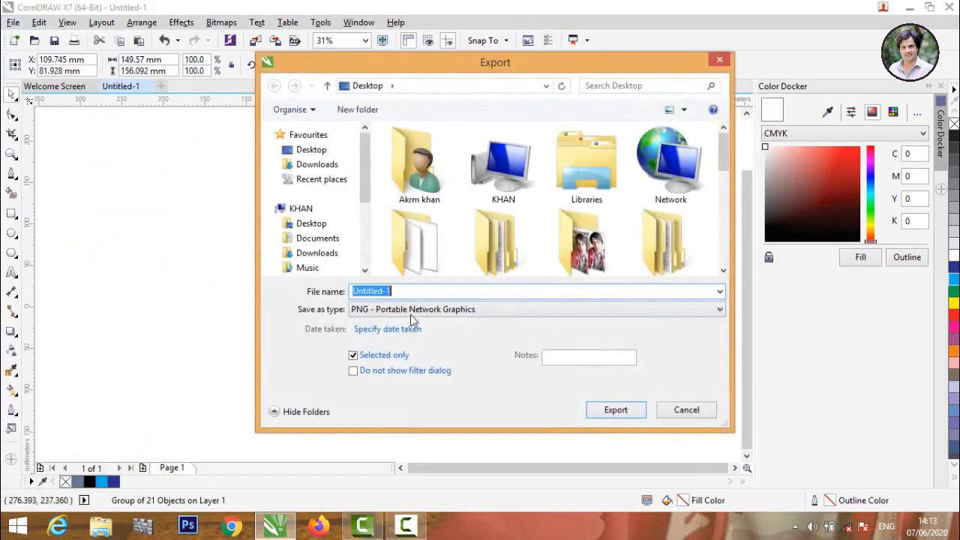
left_click(319, 152)
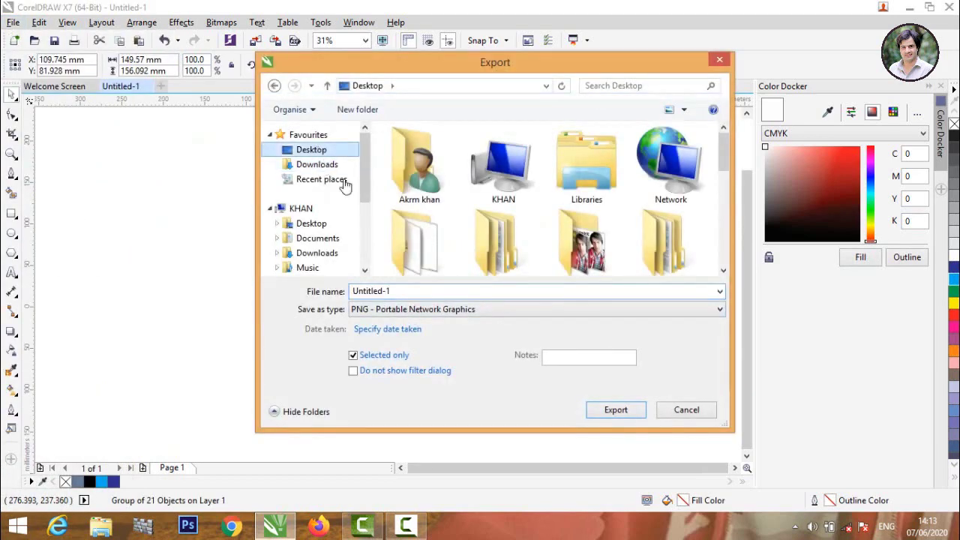
left_click(609, 417)
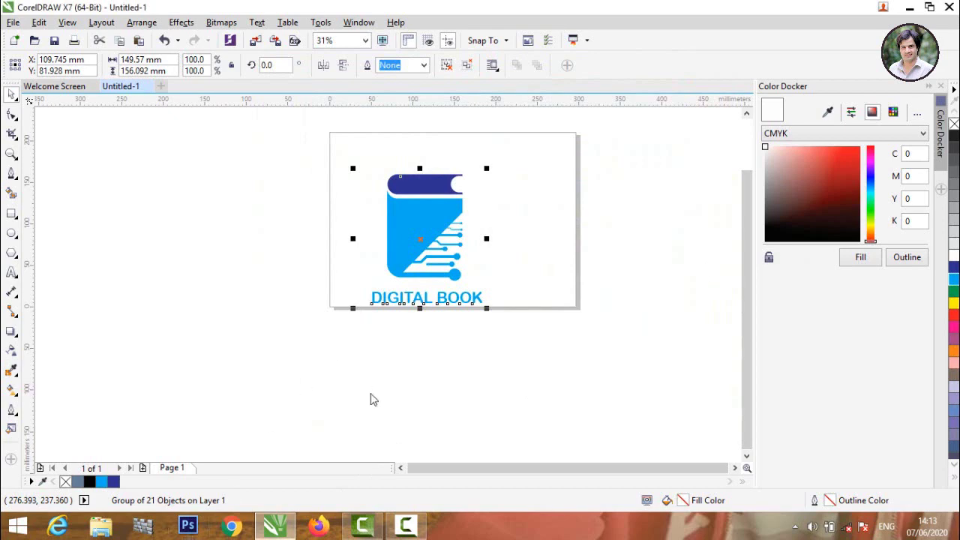
- Open "01 Logo Mockup - by PuneDesign" from Youtube work > Mockups Files > Logo-Mockups-byPuneDesign > Logo Mockups - Paper Edition in Photoshop
mouse_move(403, 531)
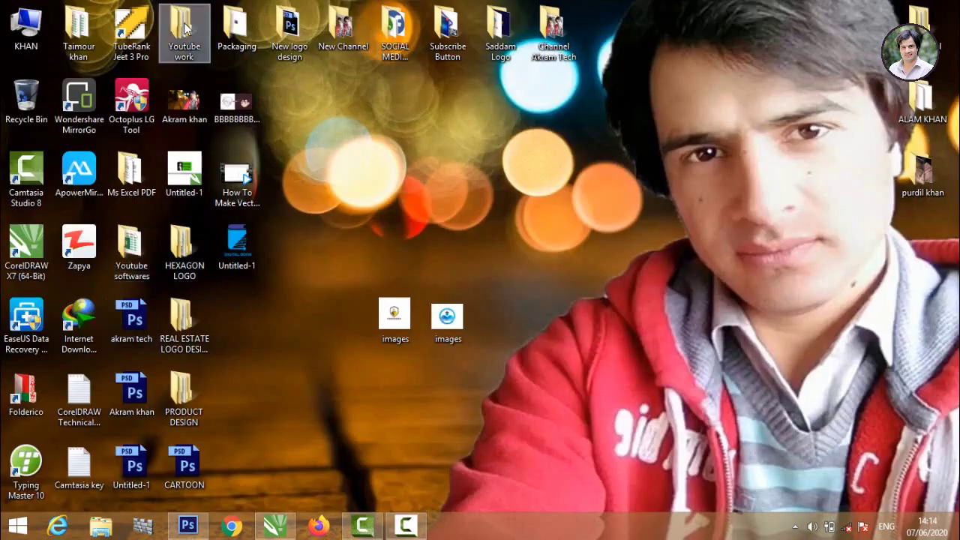
double_click(185, 30)
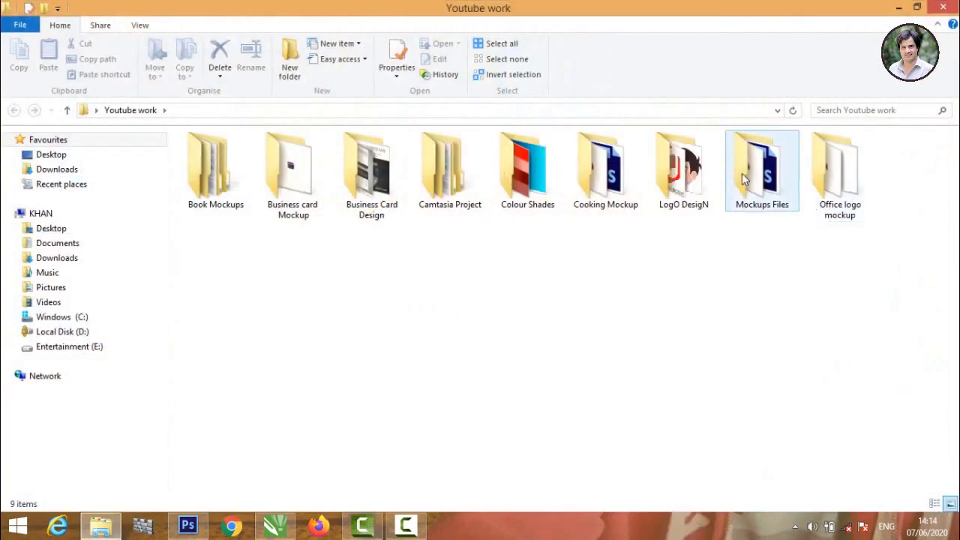
double_click(761, 167)
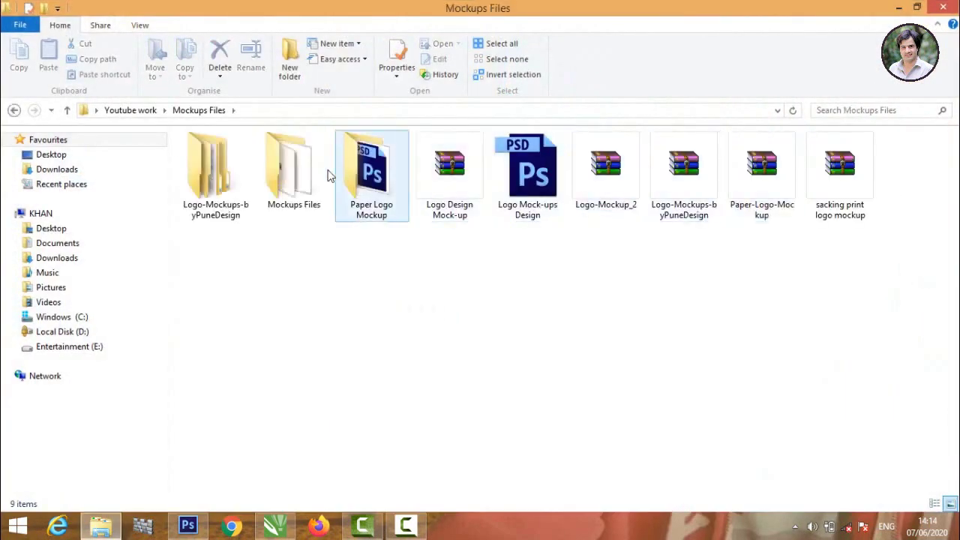
double_click(232, 172)
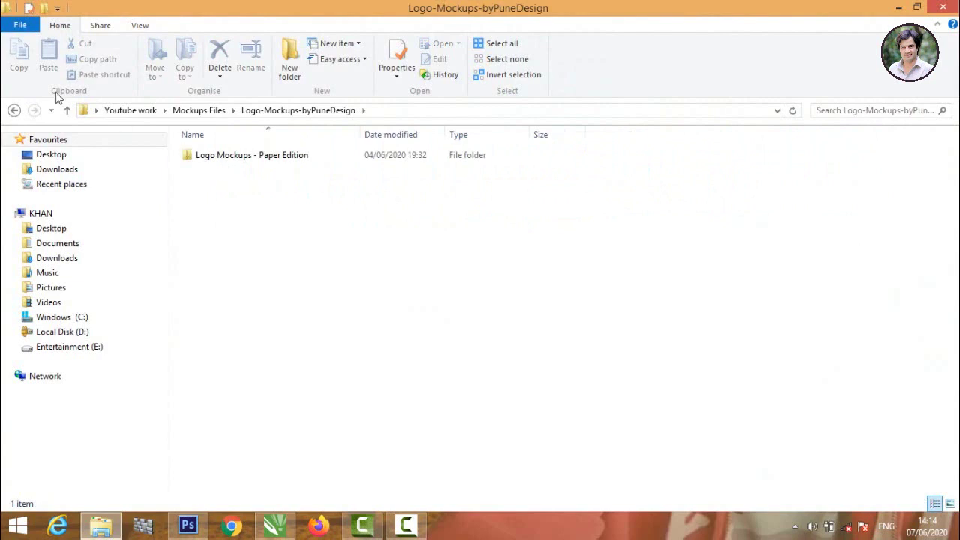
double_click(210, 163)
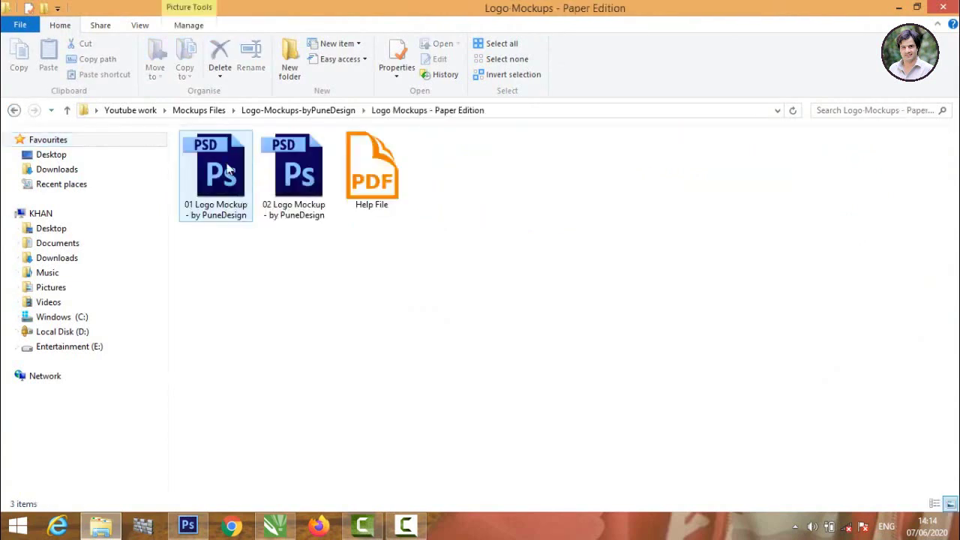
left_click_drag(231, 172, 359, 354)
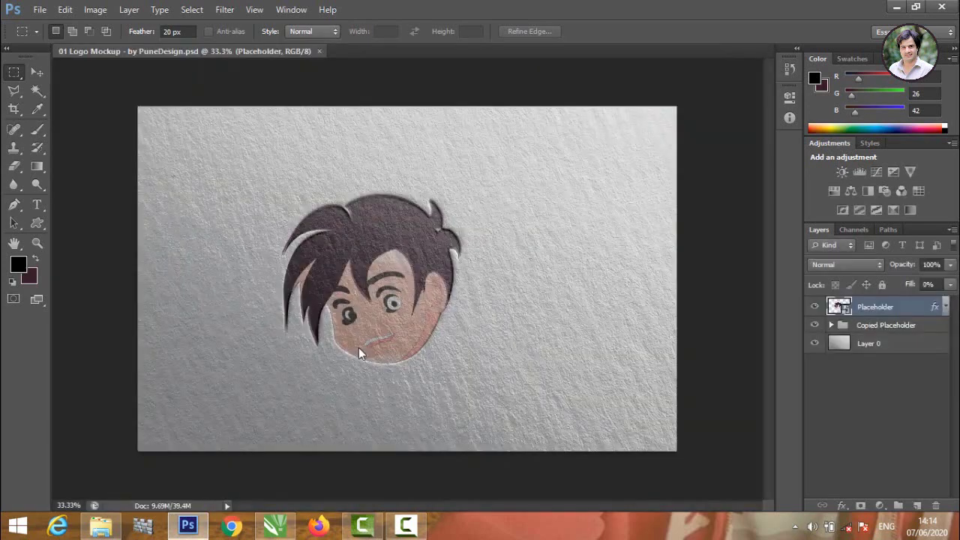
- Open the Placeholder smart object's contents and place the exported Untitled-1 logo from the desktop into it
double_click(836, 315)
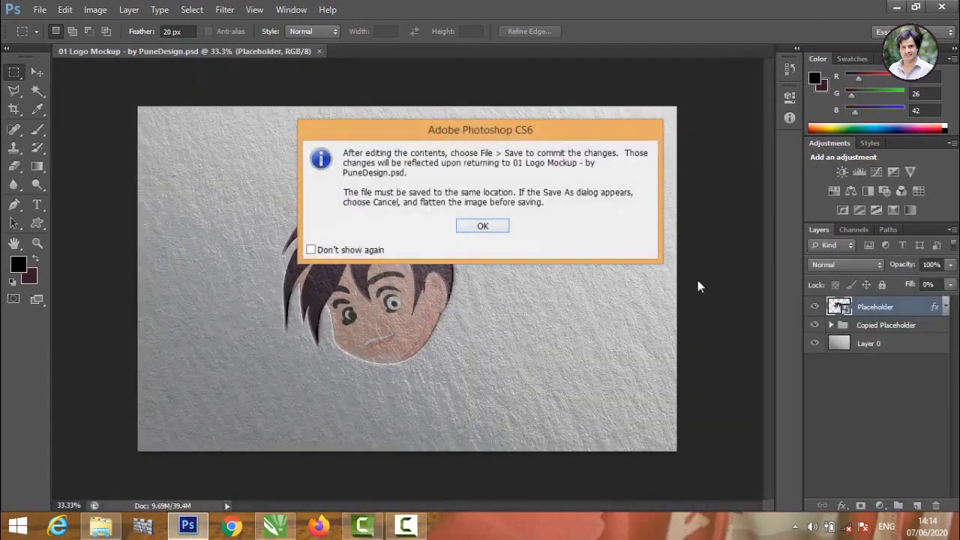
left_click(502, 228)
left_click(896, 7)
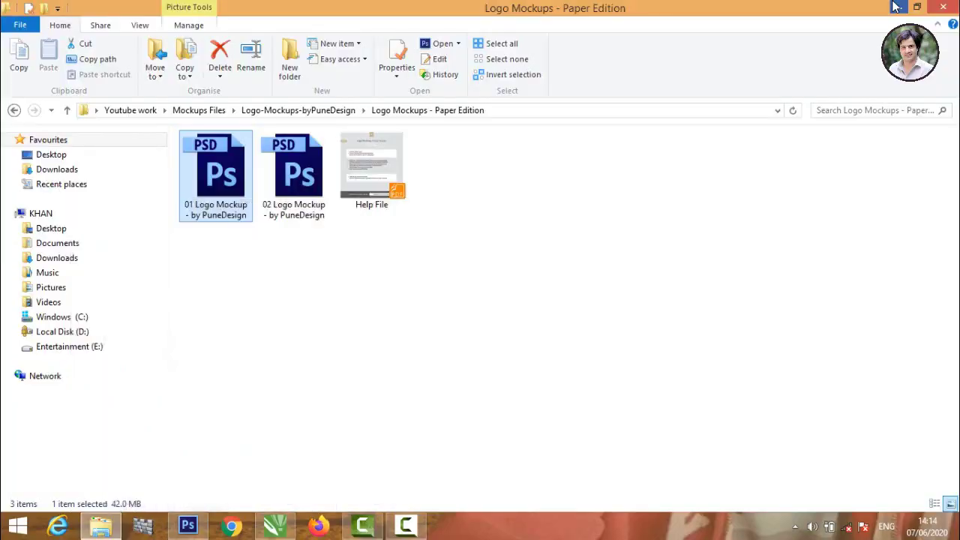
left_click(897, 6)
left_click_drag(237, 247, 378, 179)
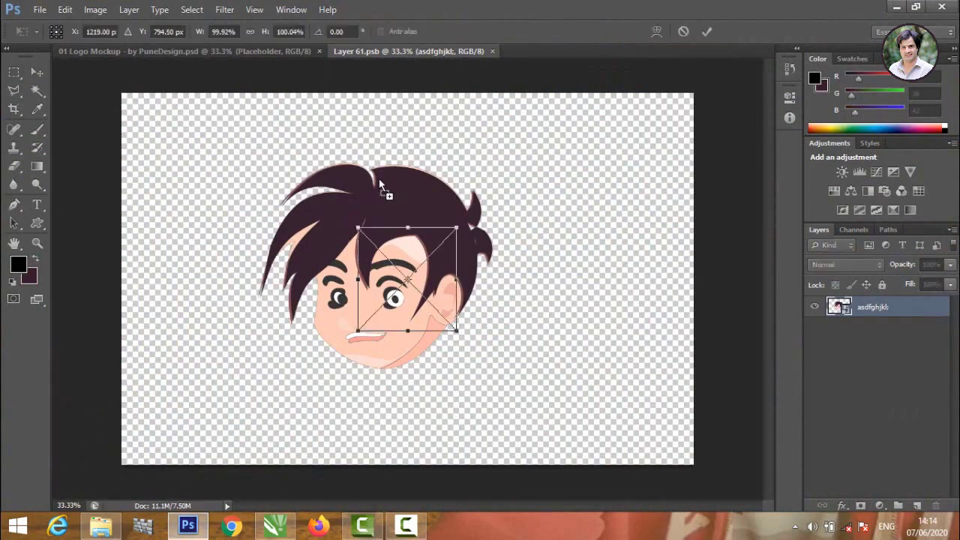
left_click(707, 30)
- Delete the old cartoon face layer "asdfghjkl;" from the smart object's contents
left_click(879, 328)
right_click(879, 328)
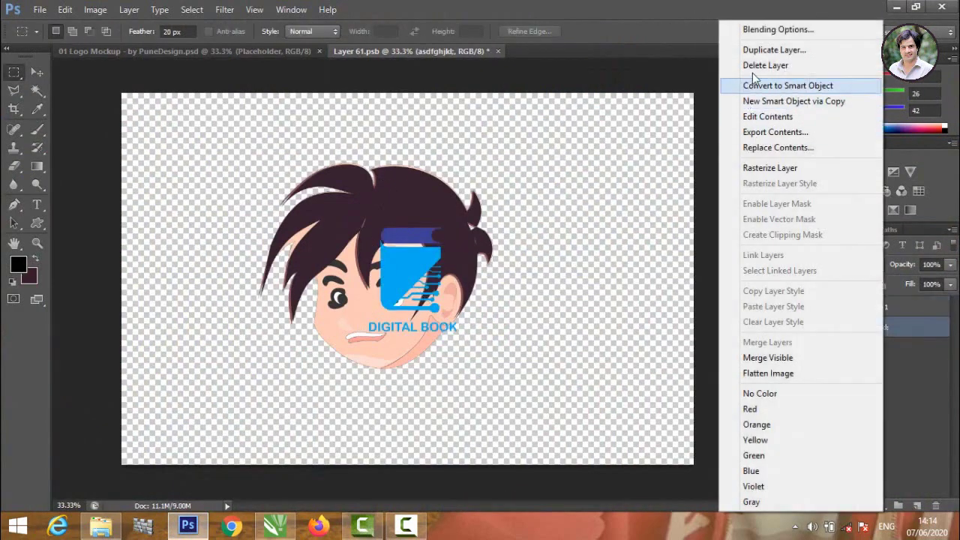
left_click(753, 67)
left_click(354, 190)
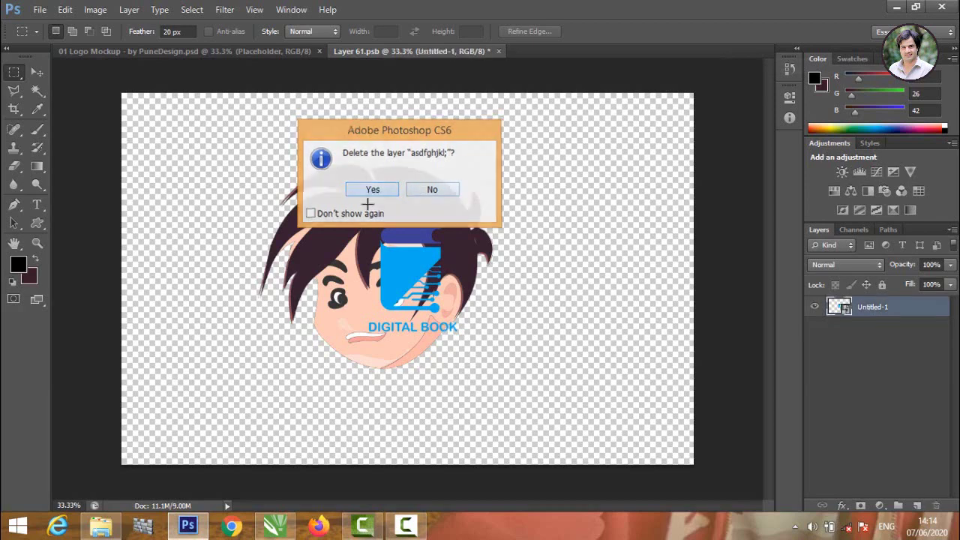
- Enlarge the placed logo to about 226% height, narrow it slightly and move it to where the old face was
left_click(37, 73)
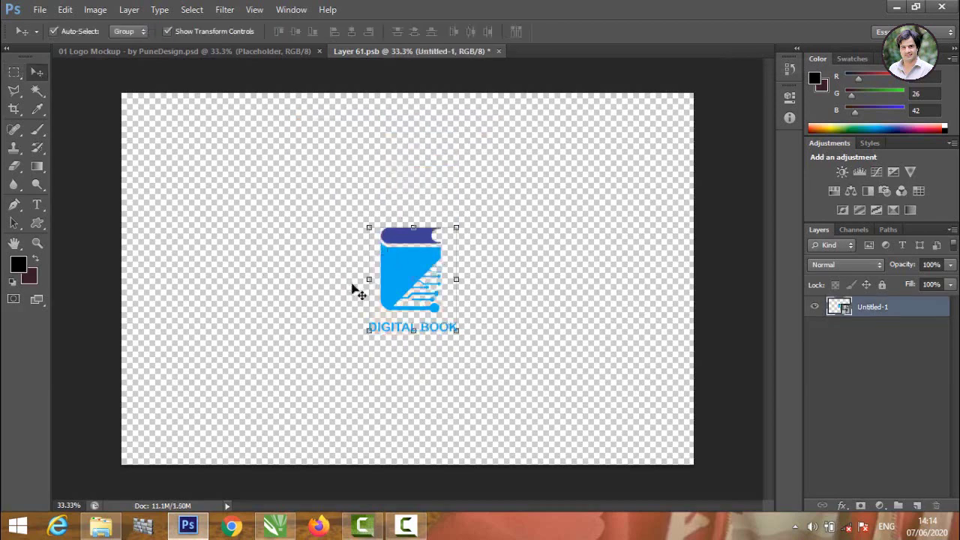
left_click_drag(400, 266, 262, 178)
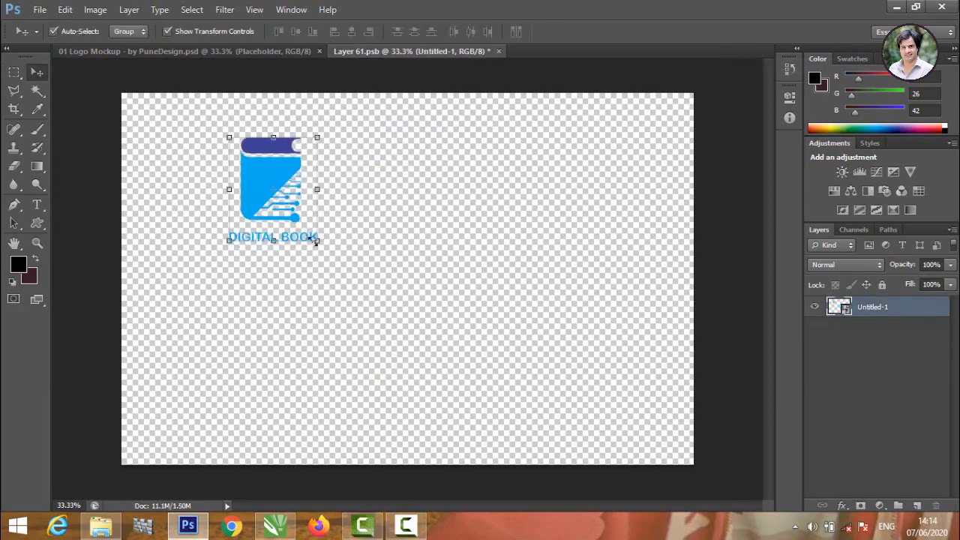
left_click_drag(316, 240, 413, 366)
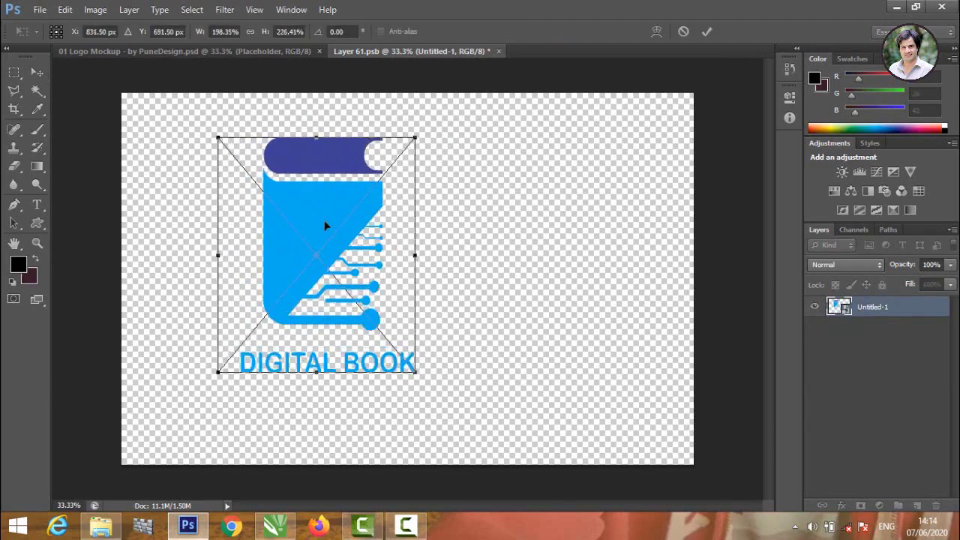
left_click_drag(324, 220, 371, 254)
left_click_drag(451, 276, 466, 276)
left_click(706, 31)
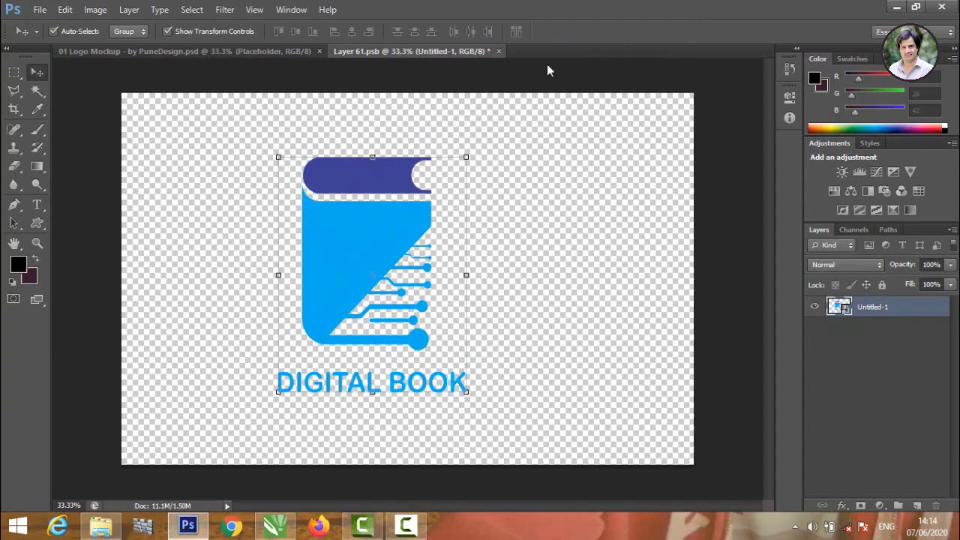
- Close the Layer 61.psb smart object document, saving its changes back to the mockup
left_click(500, 52)
left_click(369, 189)
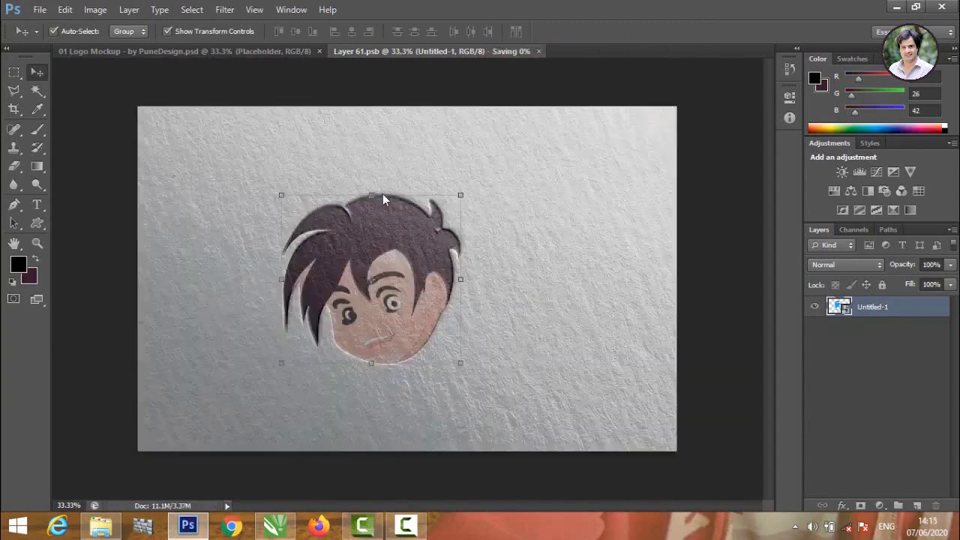